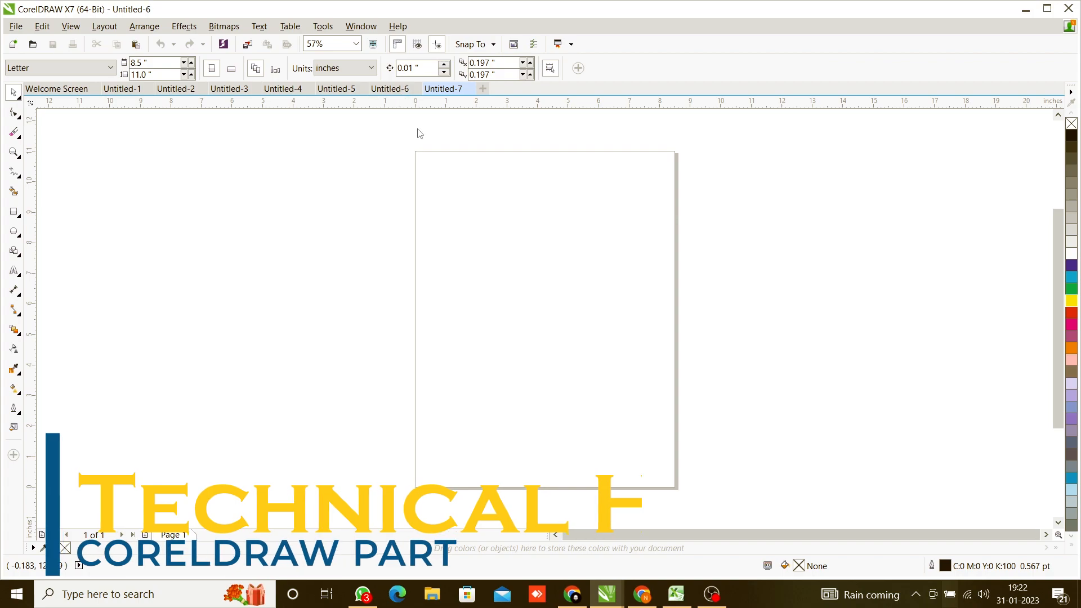
# Examine the overall layout of photo-filled shapes and HARSH lettering in the Untitled-6 document
pyautogui.scroll(1, 846, 378)
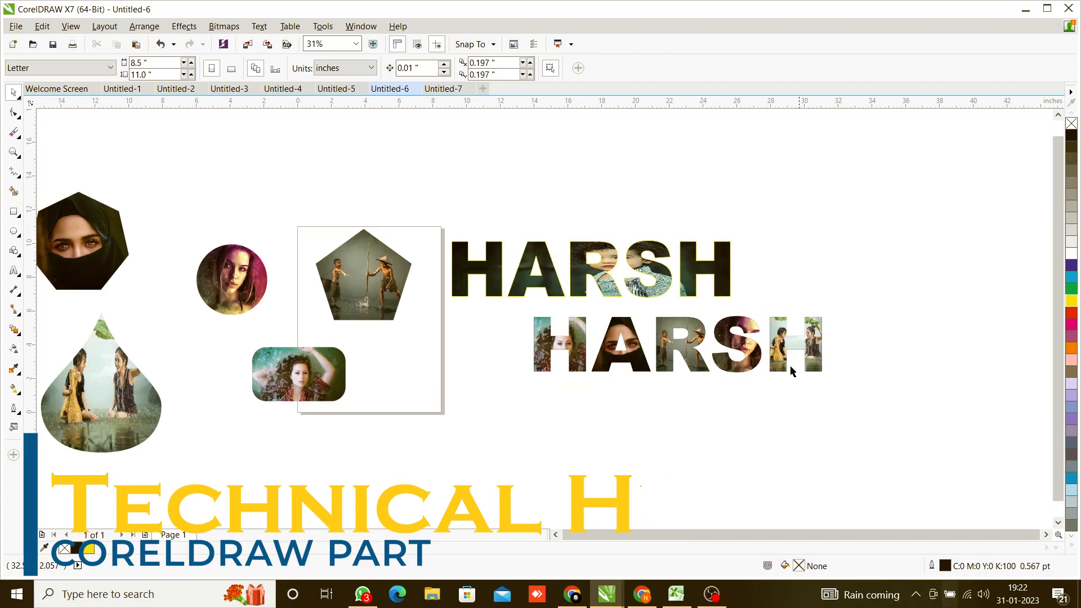
pyautogui.scroll(1, 692, 327)
pyautogui.scroll(-1, 772, 355)
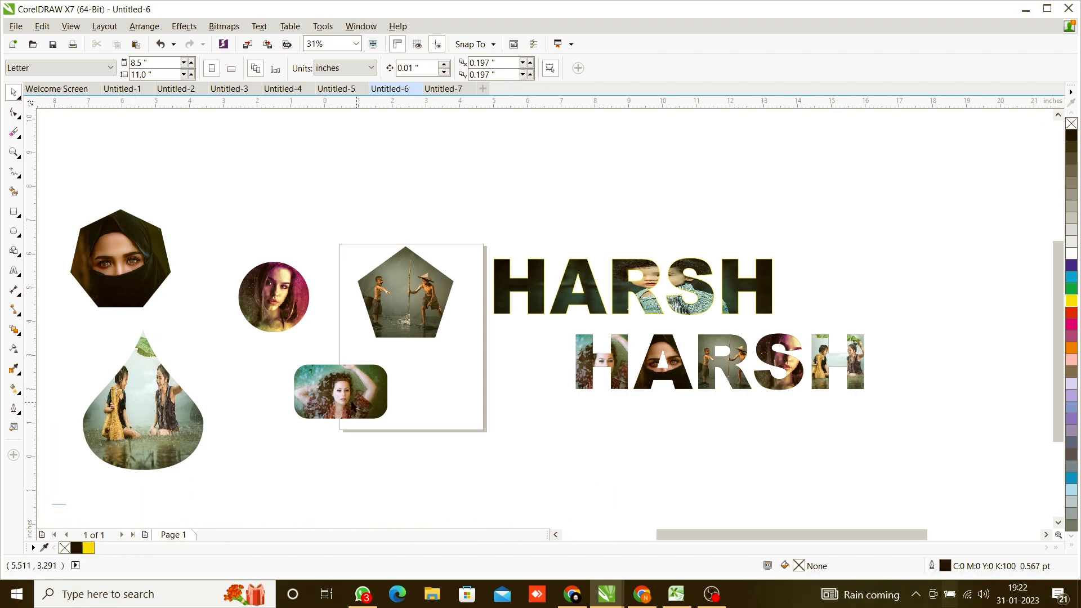
pyautogui.scroll(2, 364, 399)
pyautogui.scroll(-2, 567, 394)
pyautogui.scroll(2, 259, 420)
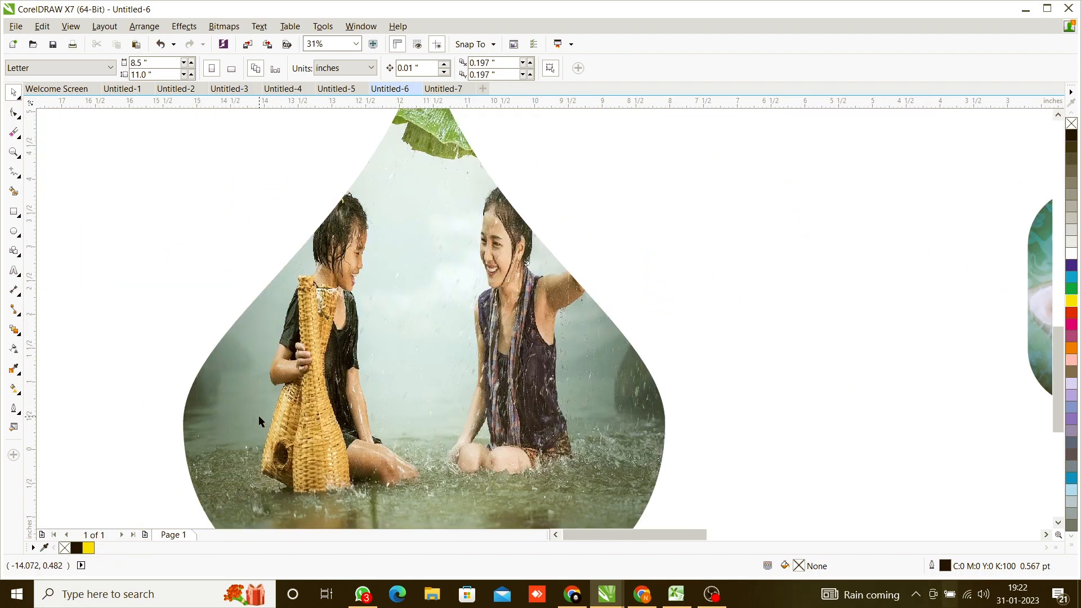
pyautogui.scroll(-2, 391, 394)
pyautogui.scroll(1, 371, 259)
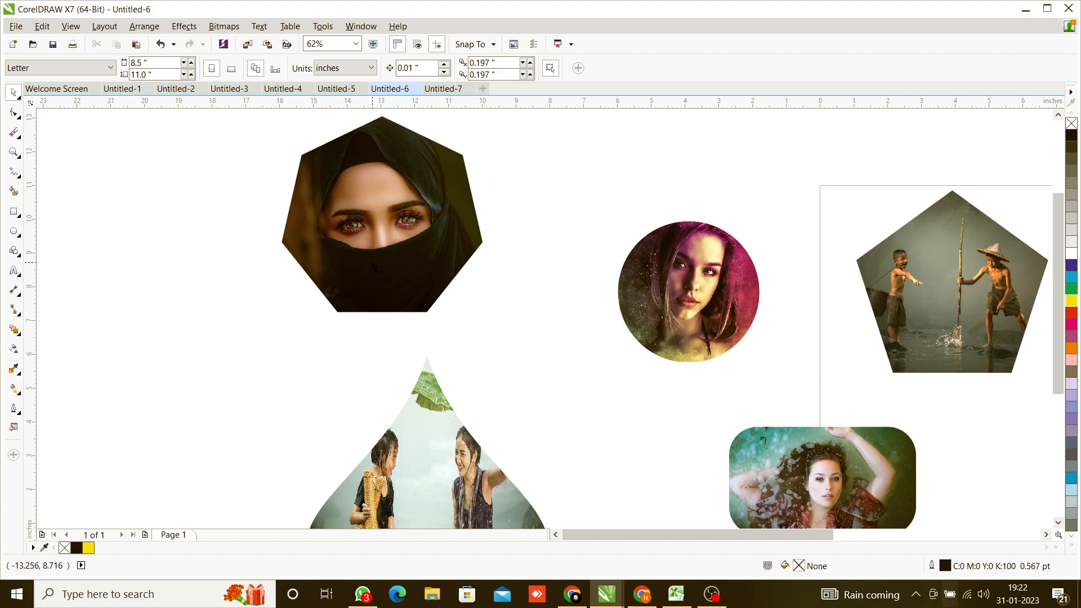
pyautogui.scroll(-1, 373, 267)
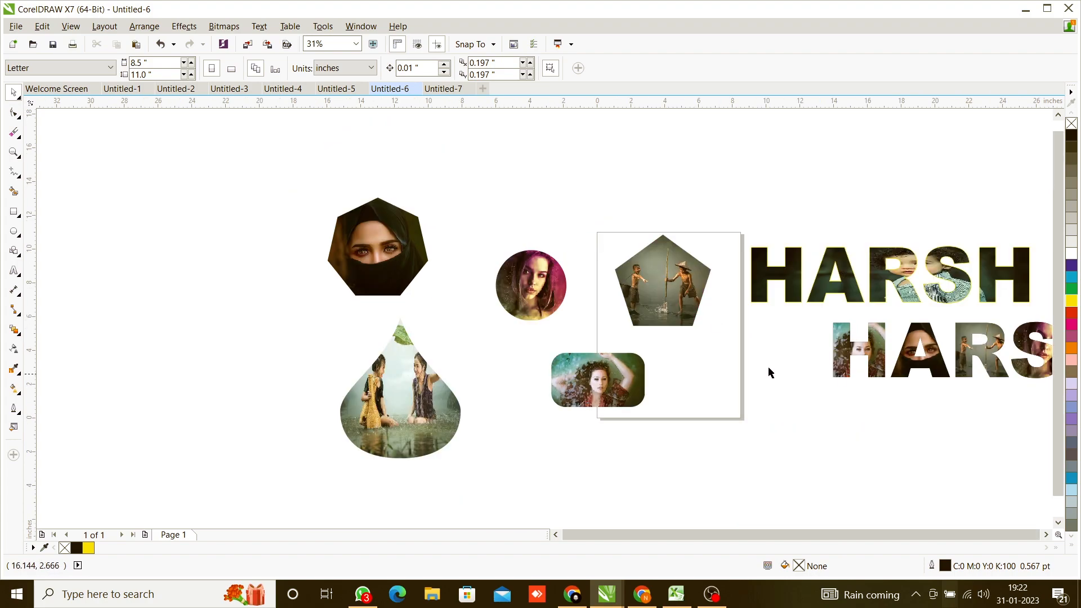
pyautogui.scroll(-1, 459, 354)
pyautogui.scroll(1, 743, 352)
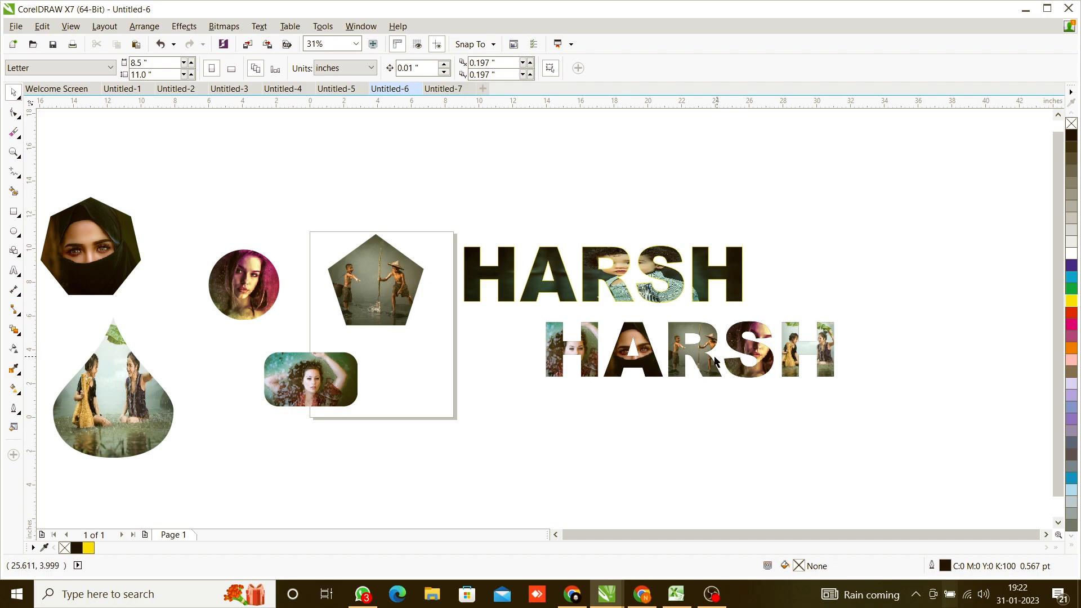
pyautogui.scroll(-1, 716, 360)
pyautogui.scroll(1, 683, 363)
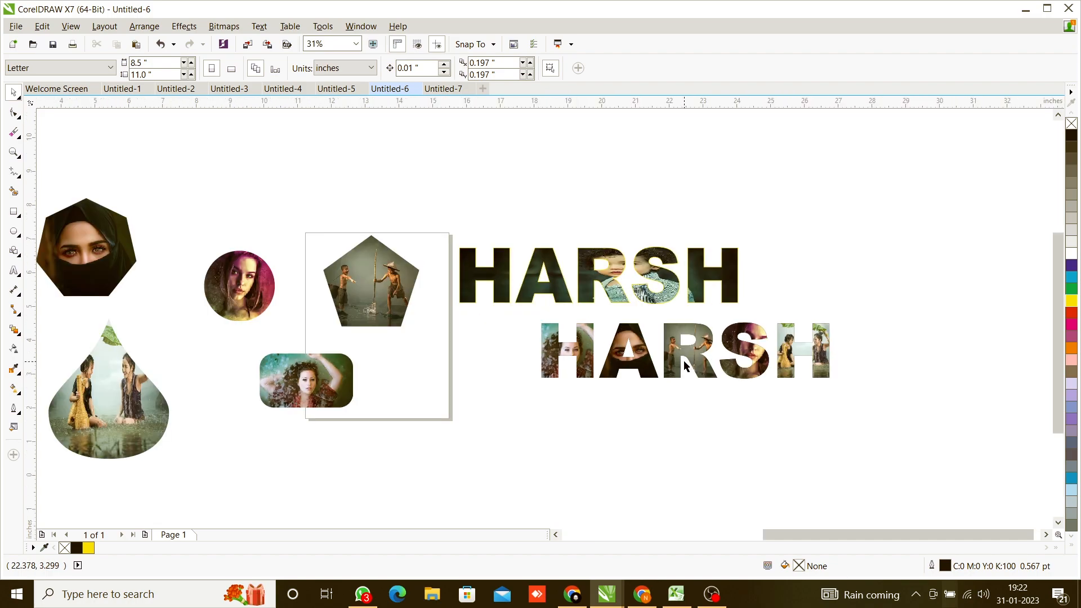
# Examine up close the separate photo inside each letter of the lower HARSH text
pyautogui.scroll(1, 683, 360)
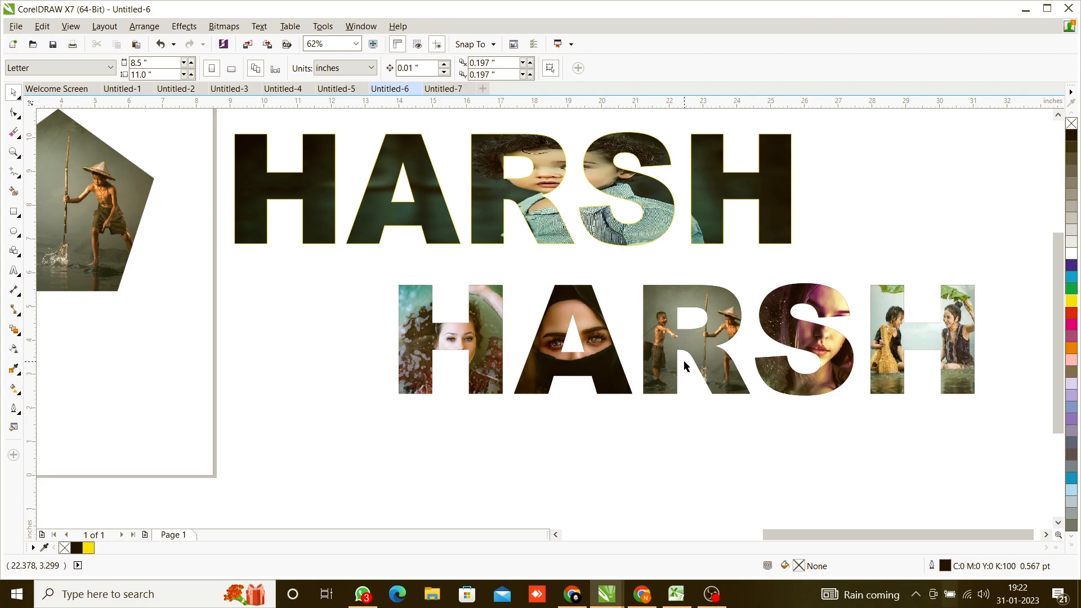
pyautogui.scroll(2, 613, 371)
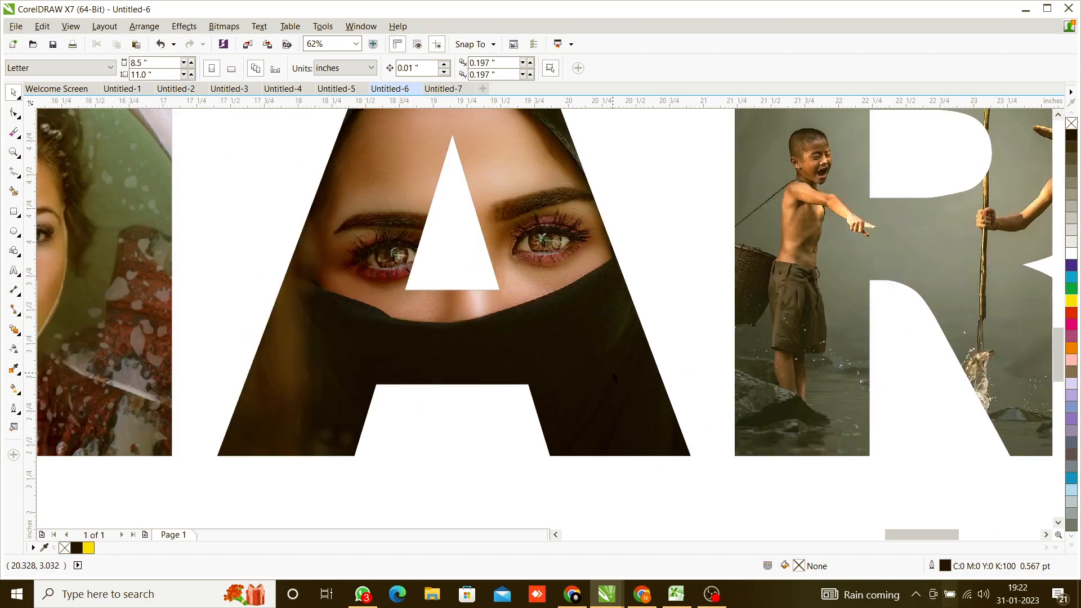
pyautogui.scroll(-1, 590, 316)
pyautogui.scroll(2, 724, 290)
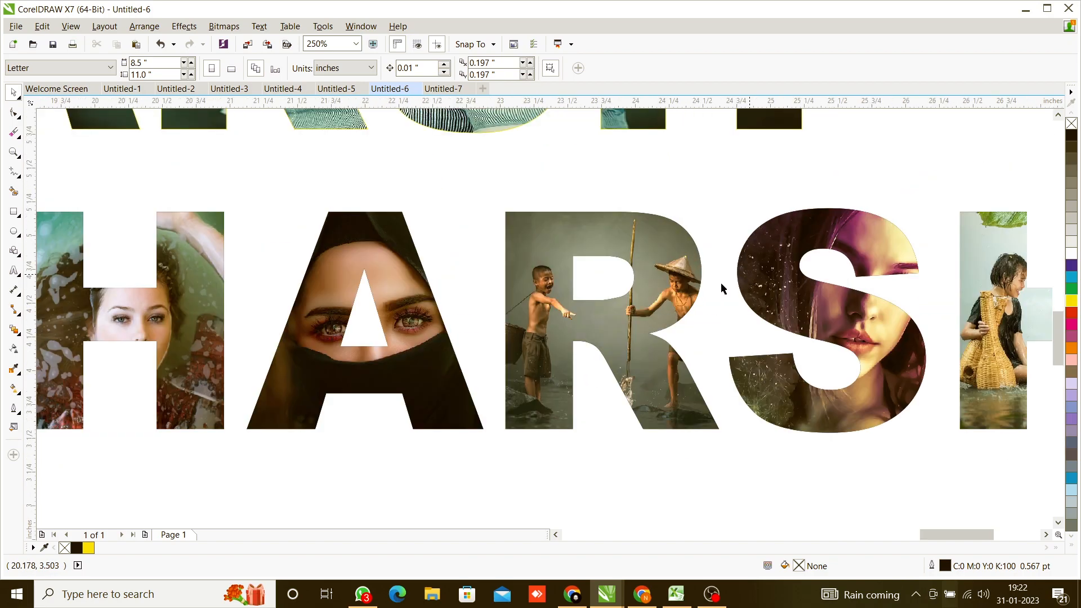
pyautogui.scroll(1, 519, 345)
pyautogui.scroll(-1, 519, 346)
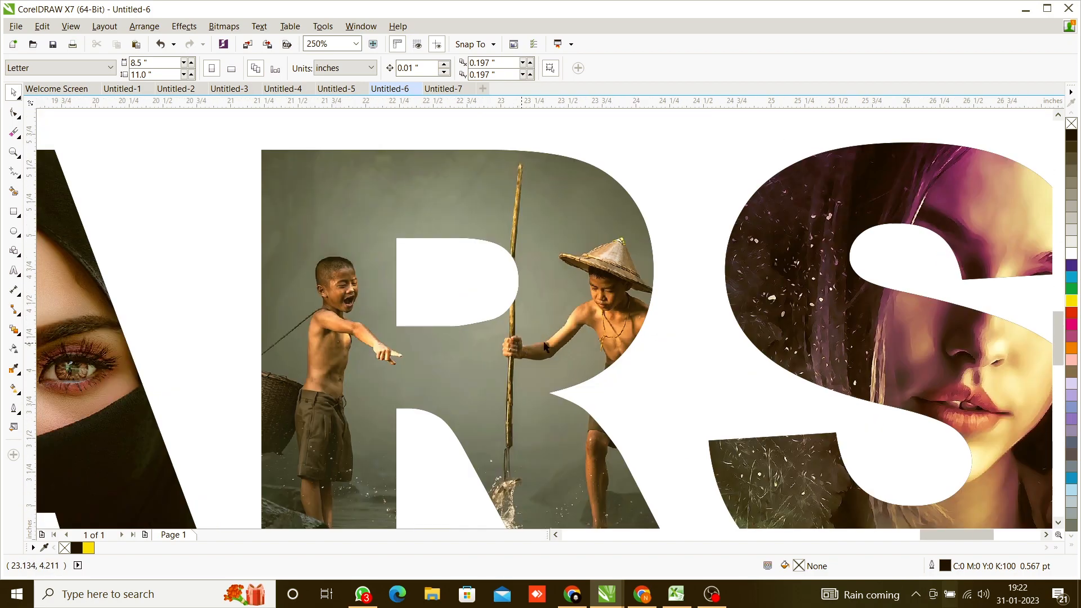
pyautogui.scroll(-2, 890, 359)
pyautogui.scroll(2, 958, 356)
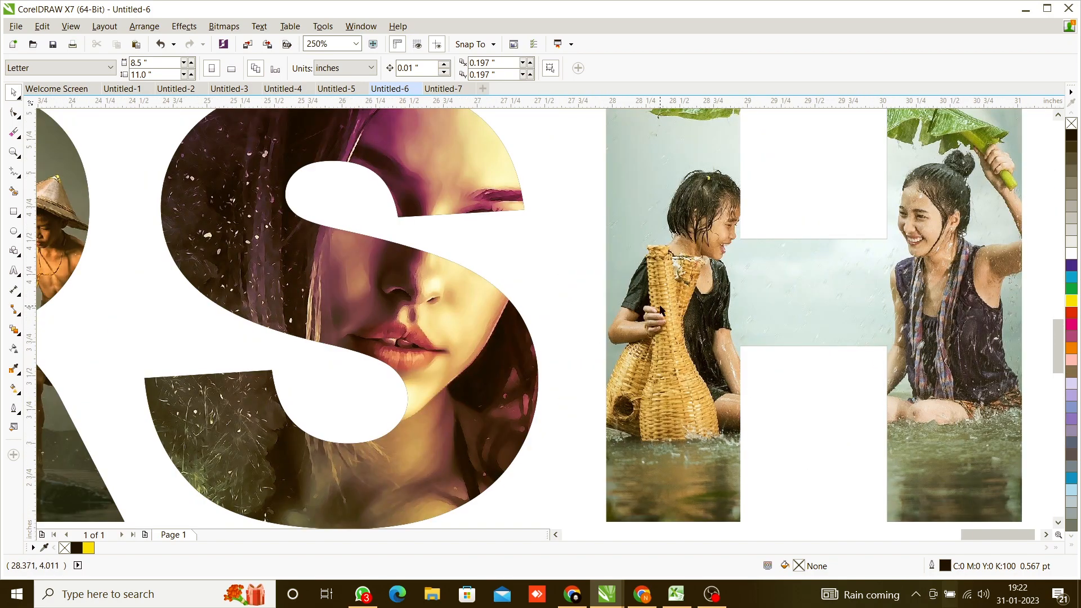
pyautogui.scroll(-2, 662, 311)
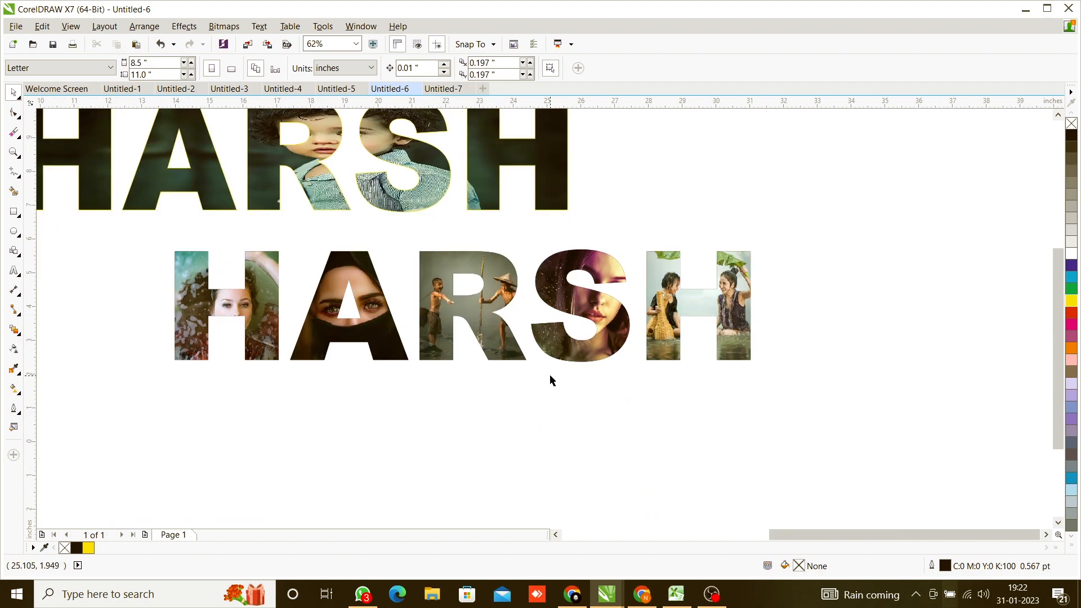
pyautogui.scroll(-2, 689, 349)
pyautogui.scroll(2, 514, 304)
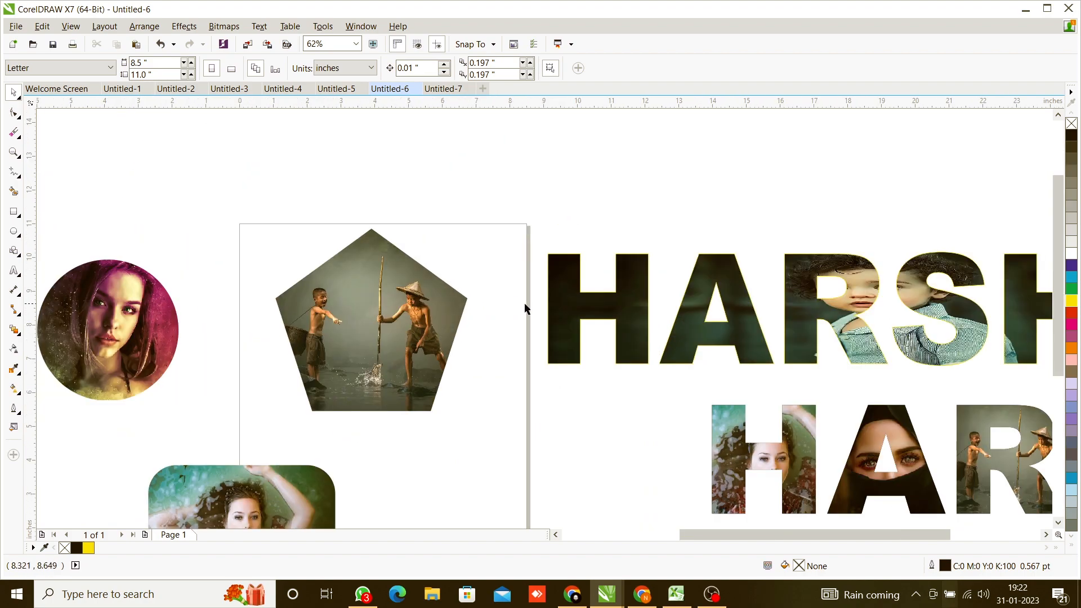
# Compare the photo-filled heptagon, drop, circle, pentagon and rounded rectangle with the upper HARSH text filled by a single photo
pyautogui.scroll(-1, 525, 302)
pyautogui.scroll(-1, 484, 304)
pyautogui.scroll(1, 444, 308)
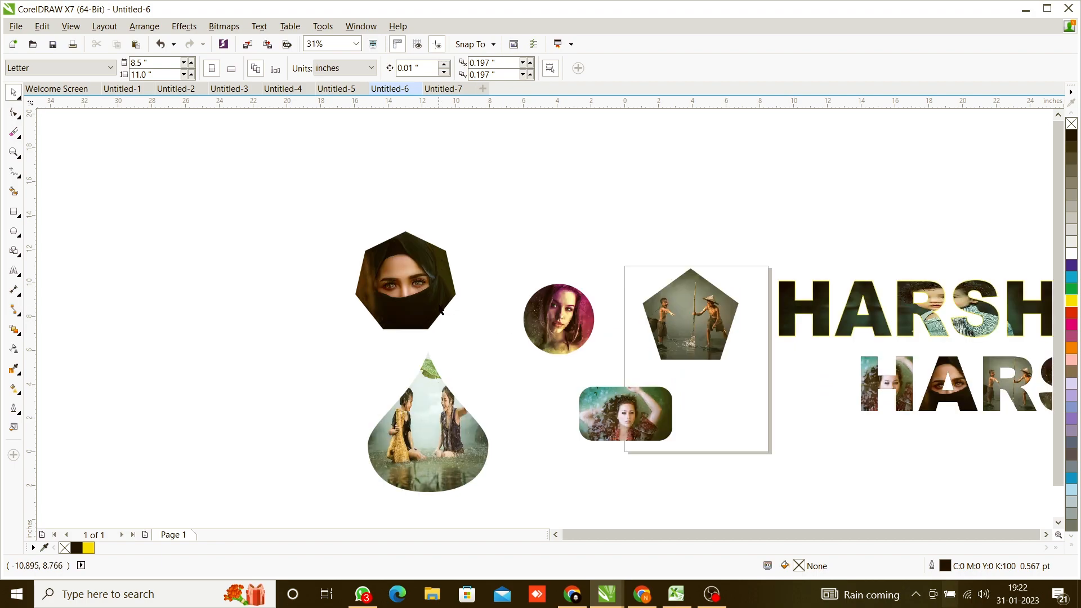
pyautogui.scroll(1, 417, 296)
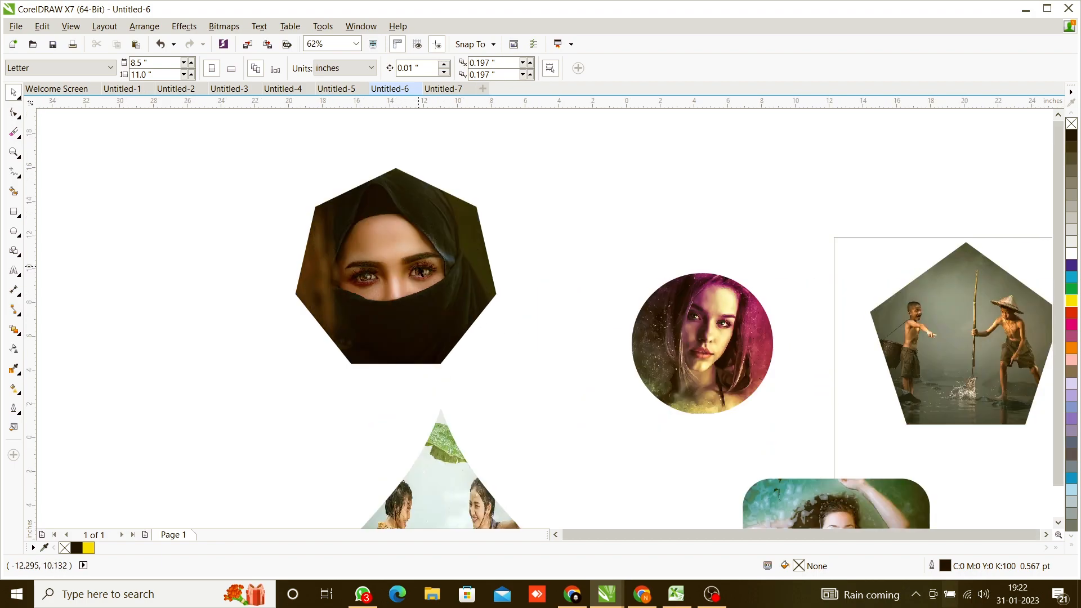
pyautogui.scroll(-1, 419, 270)
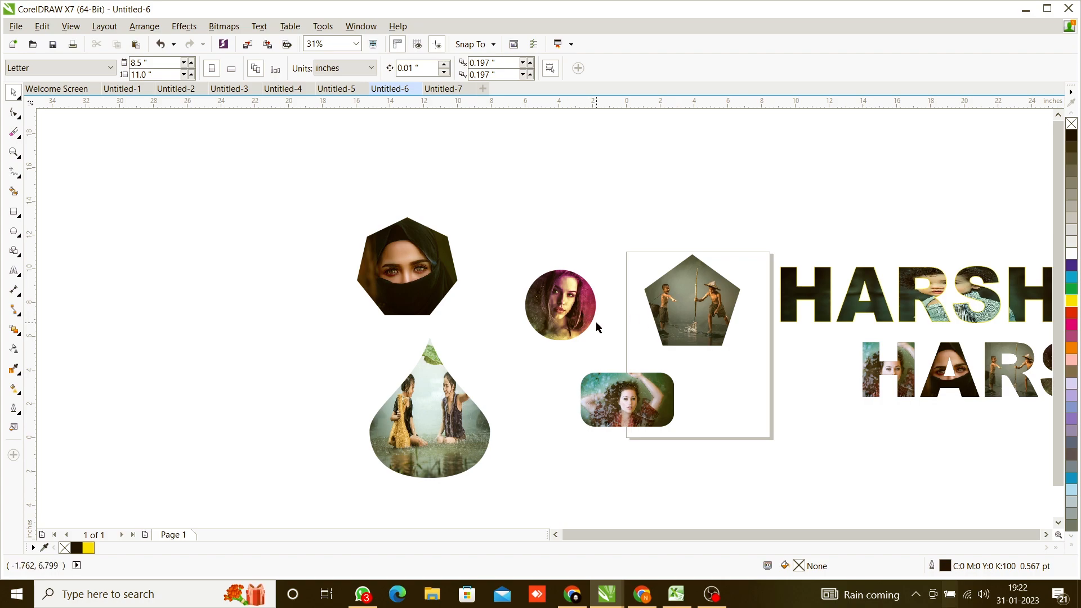
pyautogui.scroll(-1, 599, 329)
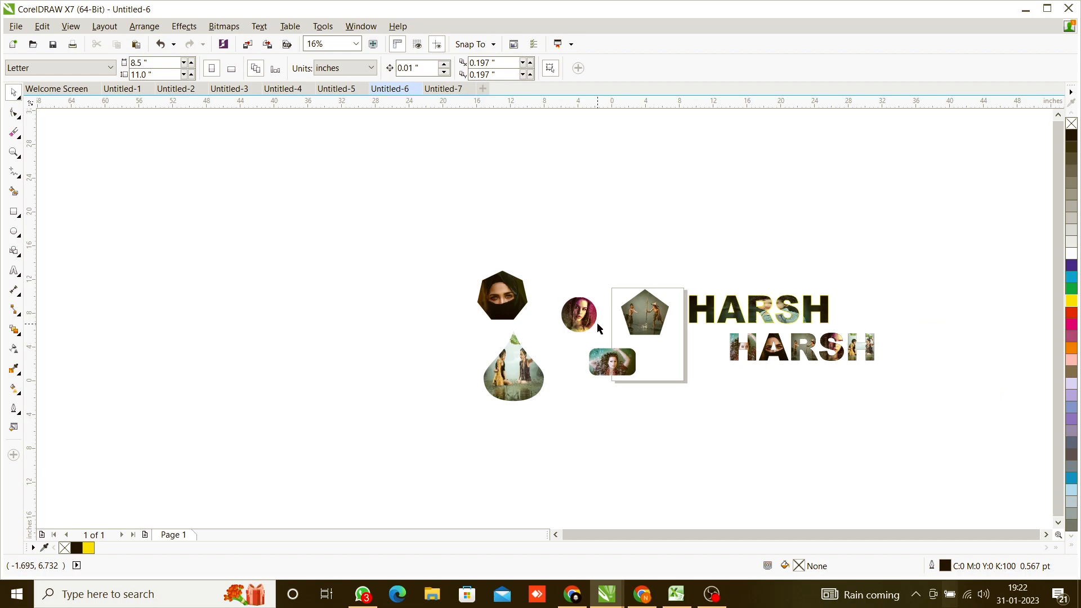
pyautogui.scroll(1, 503, 300)
pyautogui.scroll(-1, 410, 301)
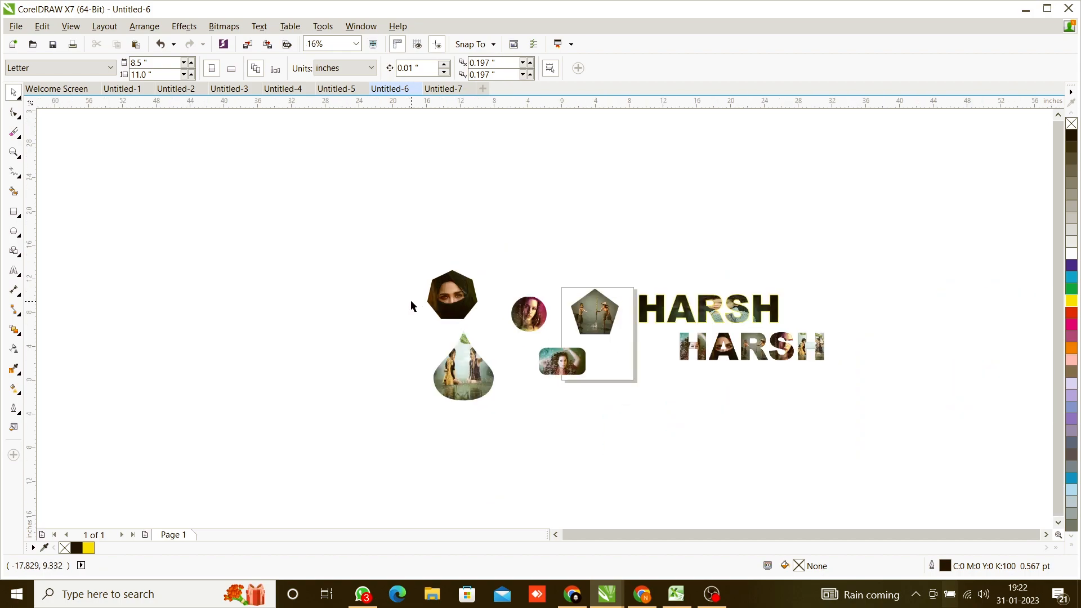
pyautogui.scroll(1, 695, 311)
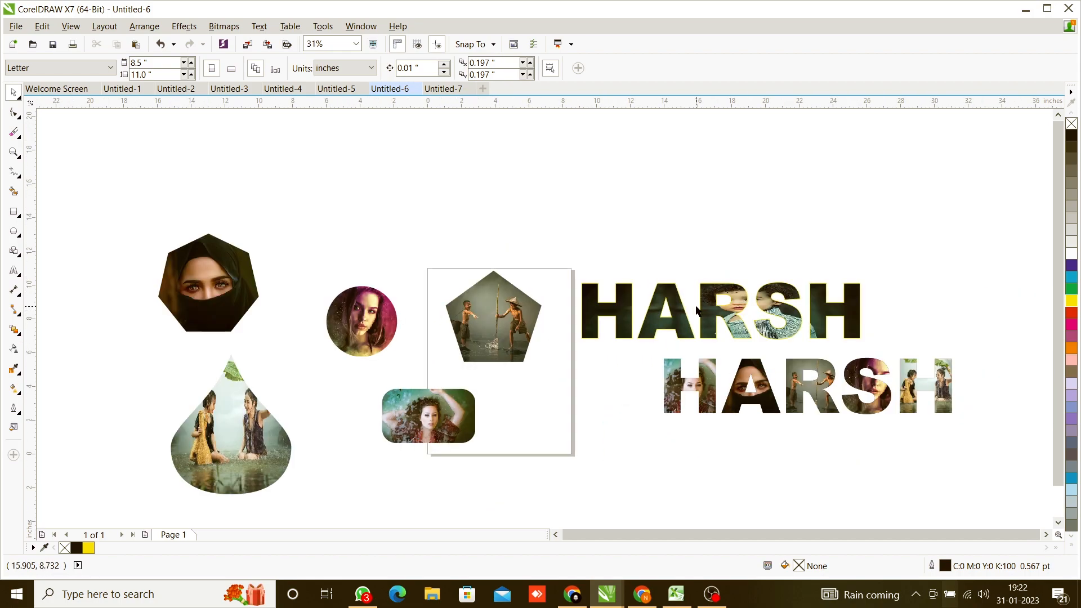
pyautogui.scroll(1, 716, 307)
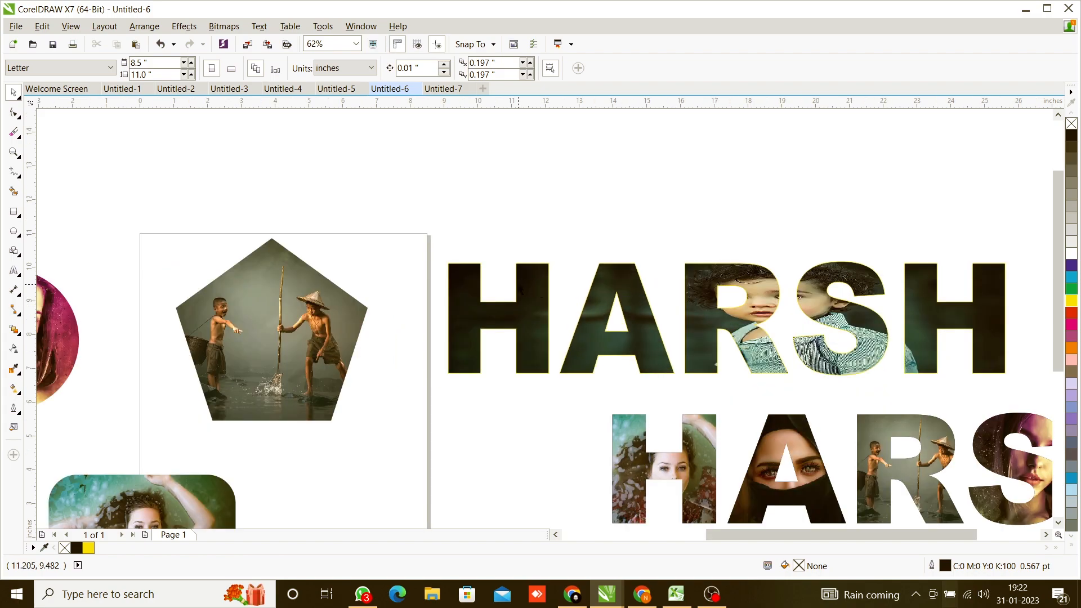
pyautogui.scroll(-1, 518, 285)
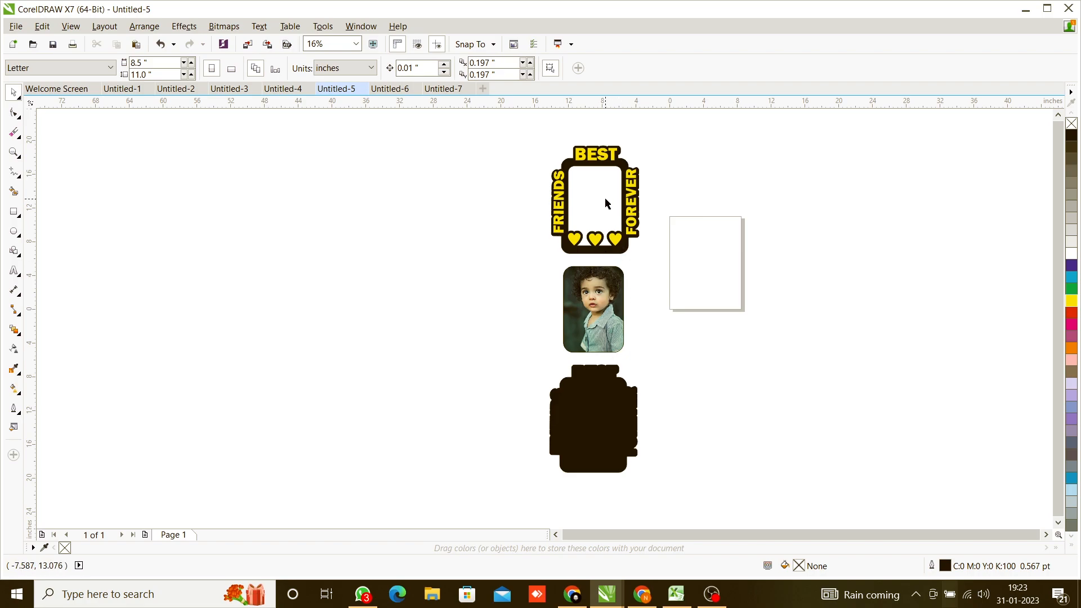
# In Untitled-5, move the child's photo onto the black backing shape and place the Best Friends Forever frame over it
pyautogui.scroll(2, 609, 191)
pyautogui.scroll(-2, 587, 315)
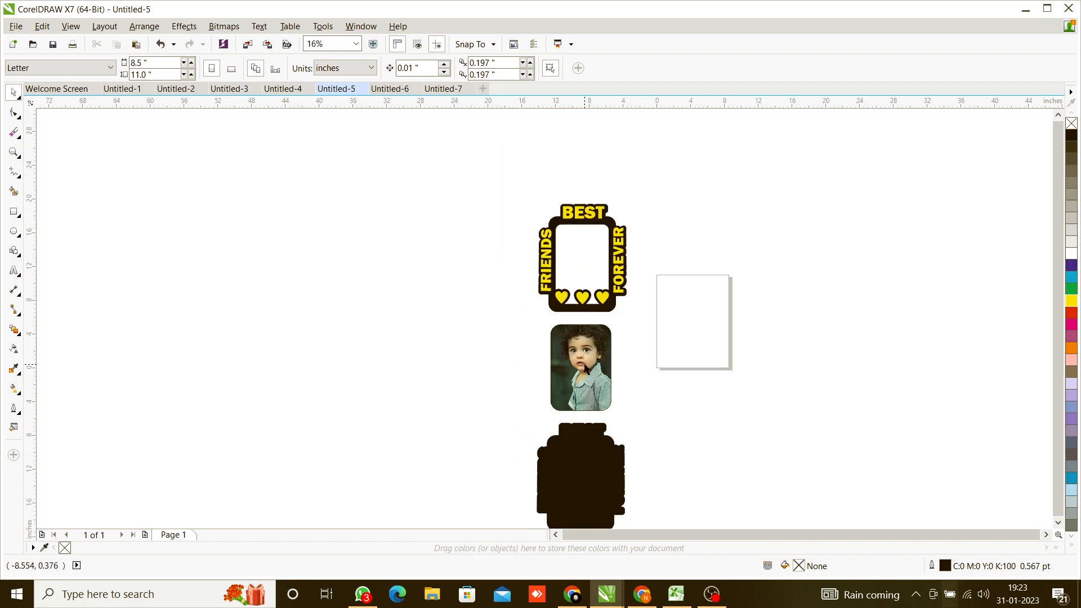
pyautogui.moveTo(586, 377); pyautogui.dragTo(584, 490)
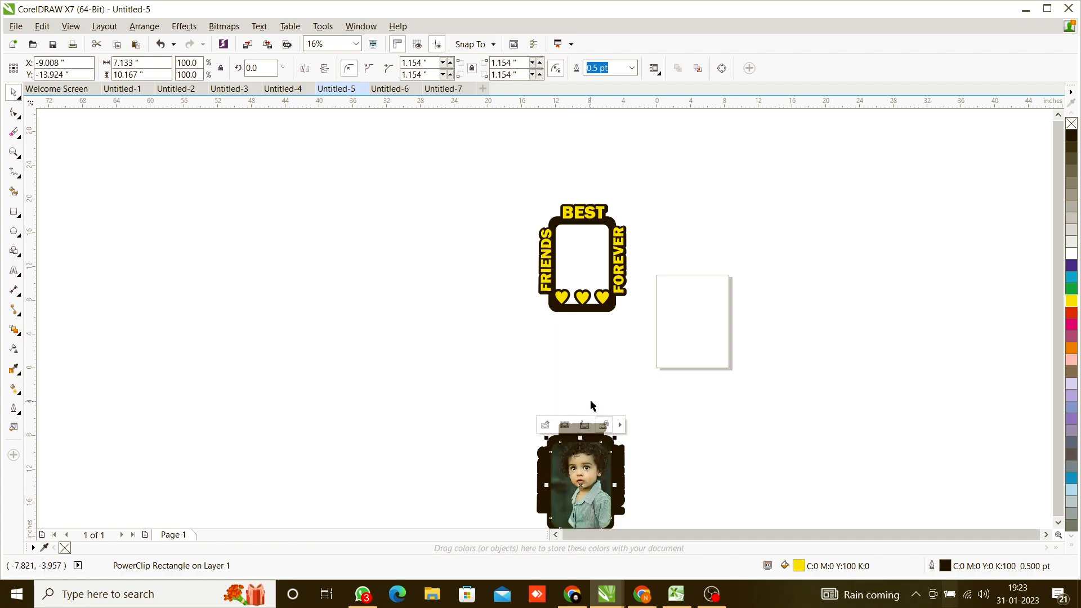
pyautogui.moveTo(516, 178); pyautogui.dragTo(635, 344)
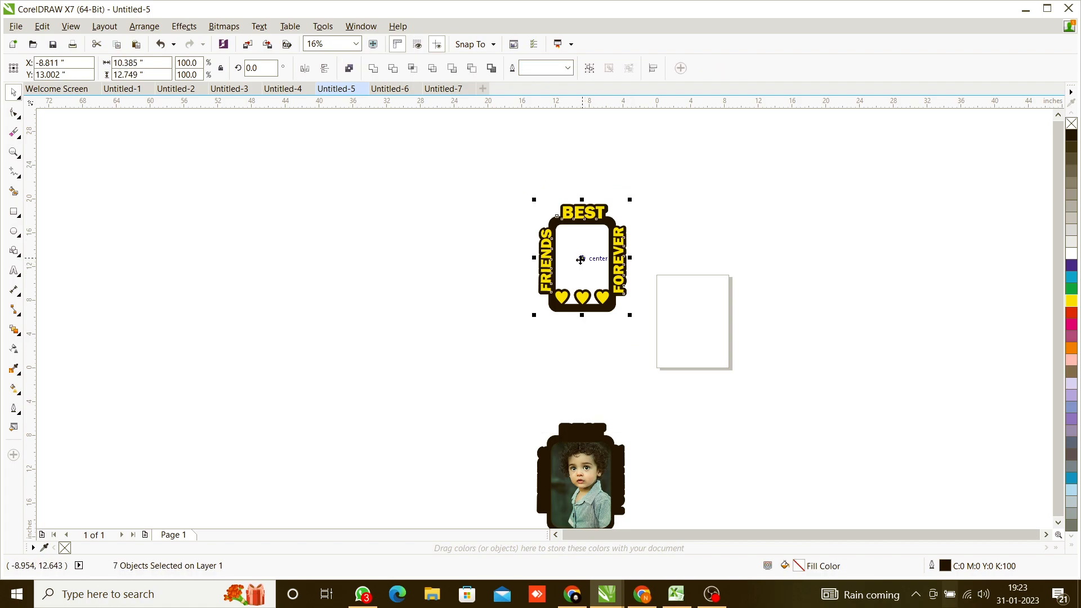
pyautogui.moveTo(527, 190); pyautogui.dragTo(651, 358)
pyautogui.moveTo(580, 258); pyautogui.dragTo(583, 478)
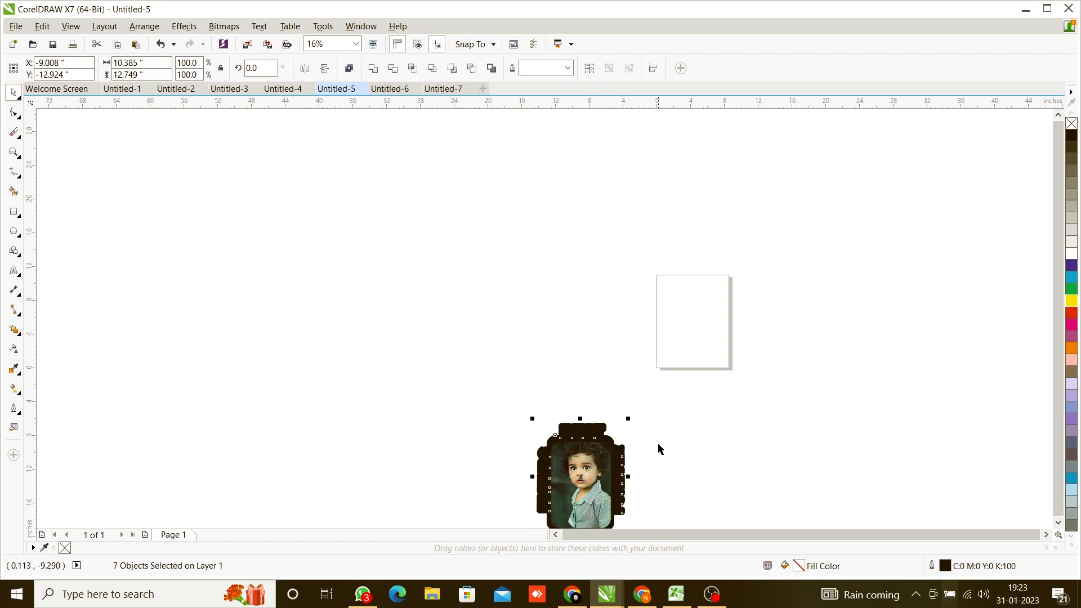
pyautogui.click(657, 448)
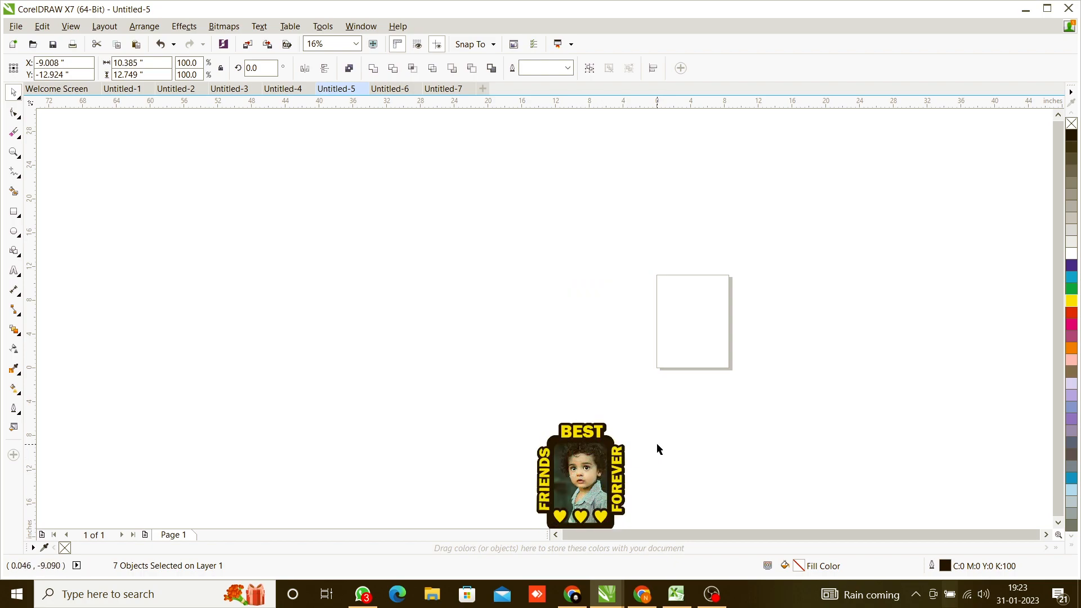
# Examine the assembled Best Friends Forever photo frame and review the photo-filled shapes in Untitled-6 again
pyautogui.scroll(2, 656, 447)
pyautogui.scroll(-2, 583, 443)
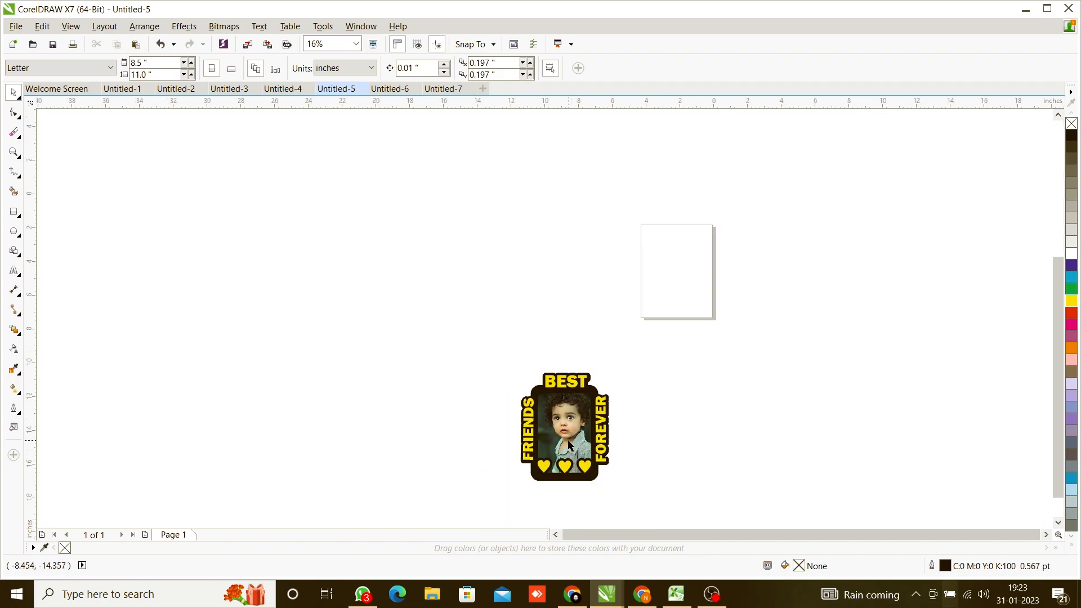
pyautogui.scroll(2, 566, 384)
pyautogui.scroll(-1, 567, 396)
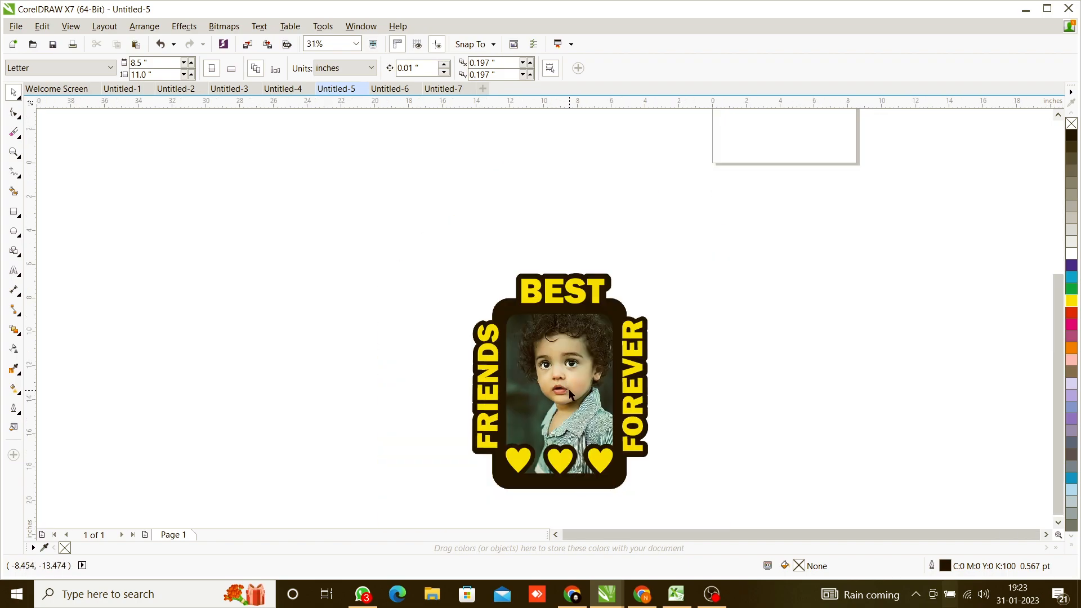
pyautogui.click(394, 88)
pyautogui.scroll(-1, 549, 275)
pyautogui.scroll(1, 580, 289)
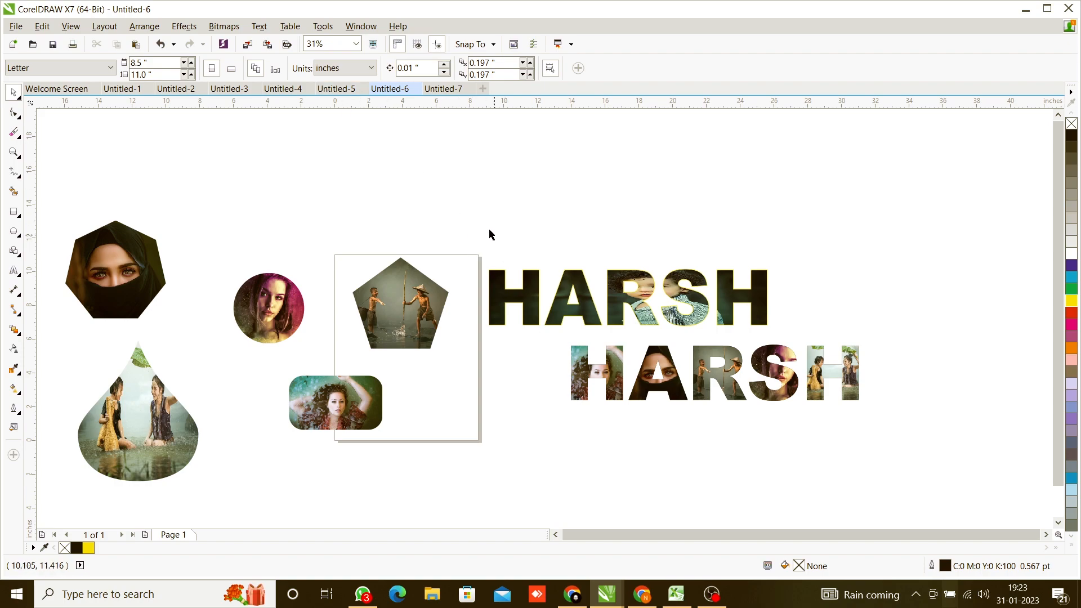
# In the blank Untitled-7 document, import the six Downloads photos from woman-gba4d623df_1920 through child-gb3d0f7575_1920
pyautogui.click(442, 91)
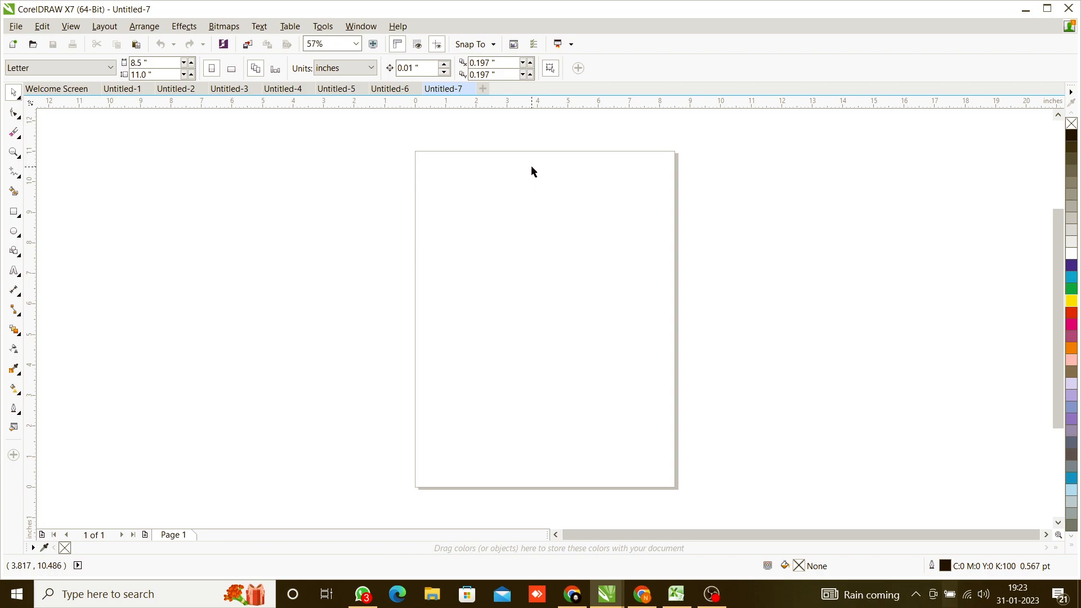
pyautogui.hotkey('ctrl', 'i')
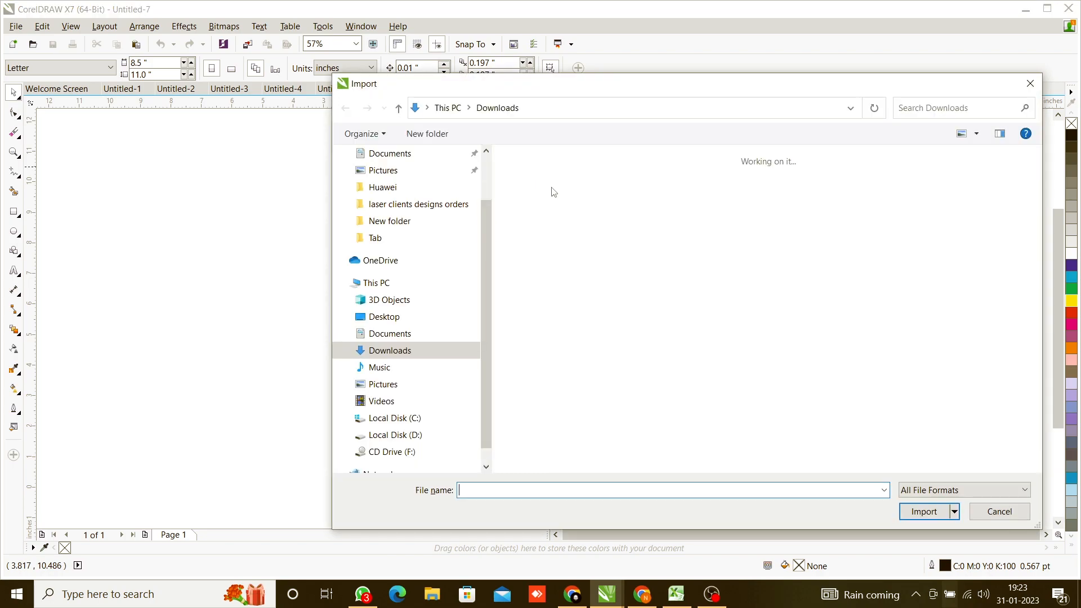
pyautogui.click(528, 211)
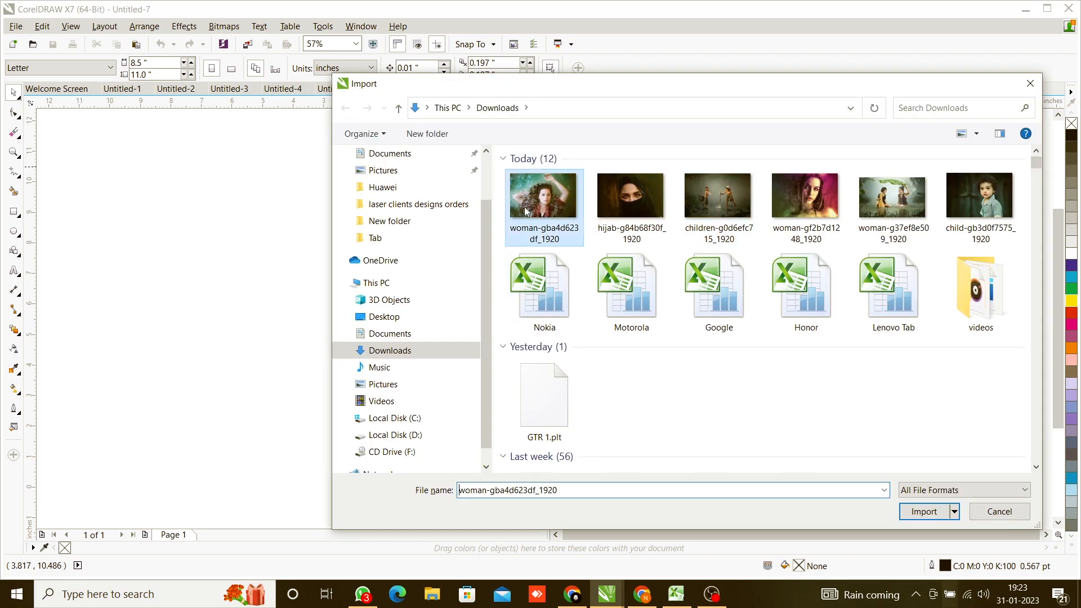
pyautogui.keyDown('shift'); pyautogui.click(976, 216); pyautogui.keyUp('shift')
pyautogui.click(927, 508)
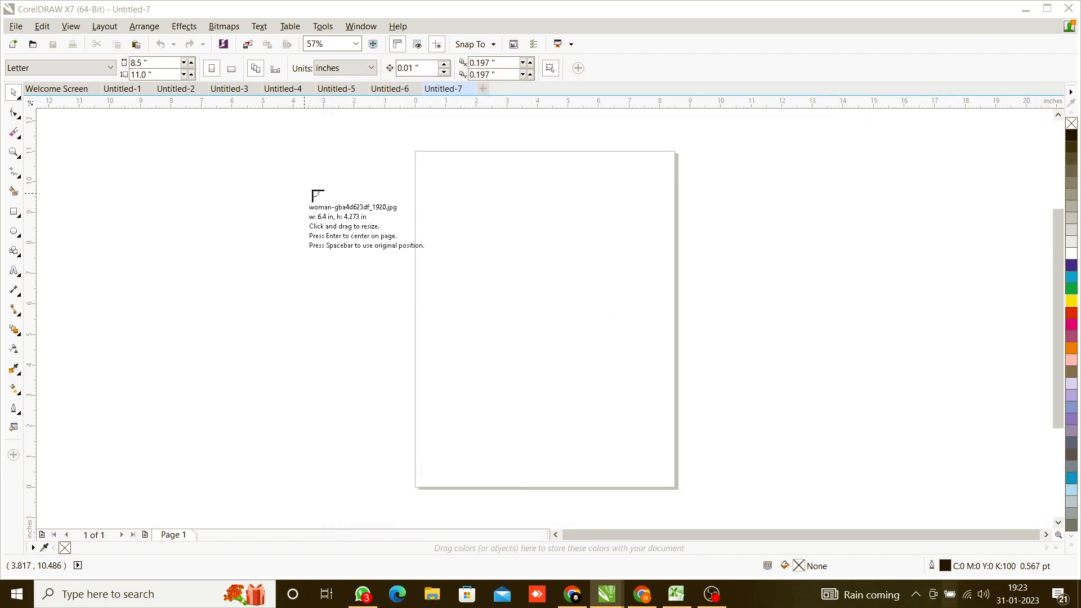
# Place the six imported photos at original size across the page and the empty area beside it
pyautogui.click(314, 189)
pyautogui.click(445, 195)
pyautogui.click(667, 214)
pyautogui.click(775, 213)
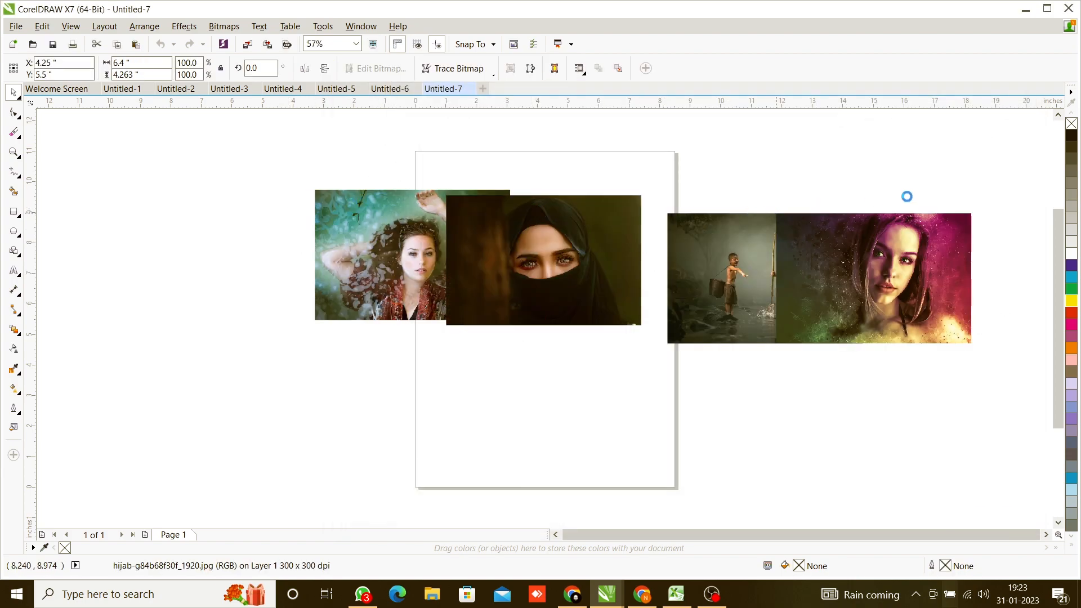
pyautogui.click(907, 197)
pyautogui.click(946, 162)
pyautogui.scroll(-2, 771, 174)
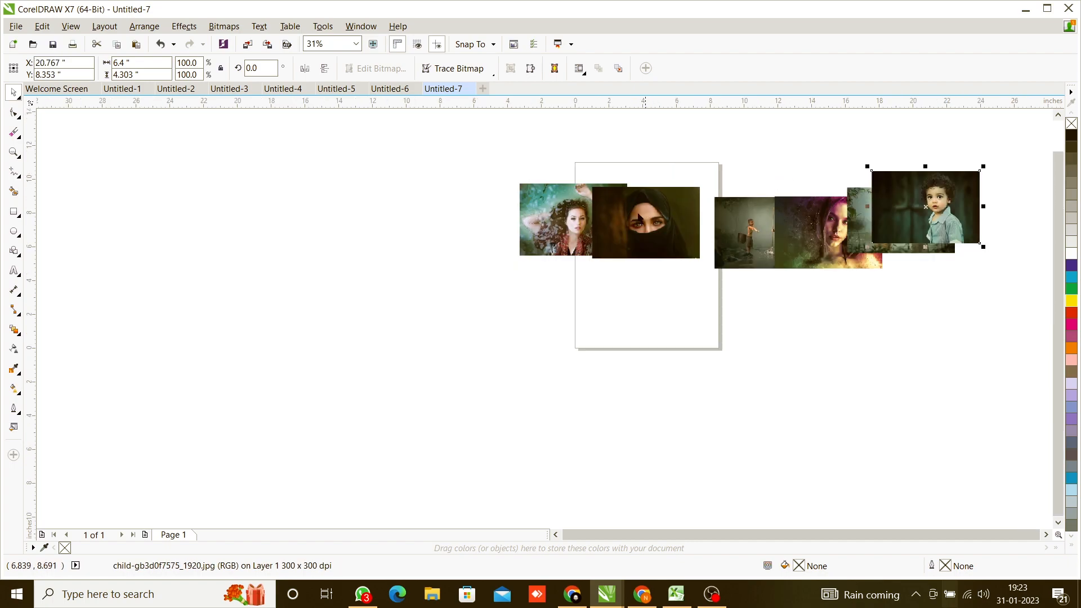
# Spread the overlapping photos apart so that each one stands separately
pyautogui.moveTo(624, 225); pyautogui.dragTo(477, 295)
pyautogui.moveTo(746, 262); pyautogui.dragTo(649, 366)
pyautogui.moveTo(822, 236); pyautogui.dragTo(910, 329)
pyautogui.moveTo(867, 241); pyautogui.dragTo(720, 185)
pyautogui.moveTo(880, 203); pyautogui.dragTo(868, 212)
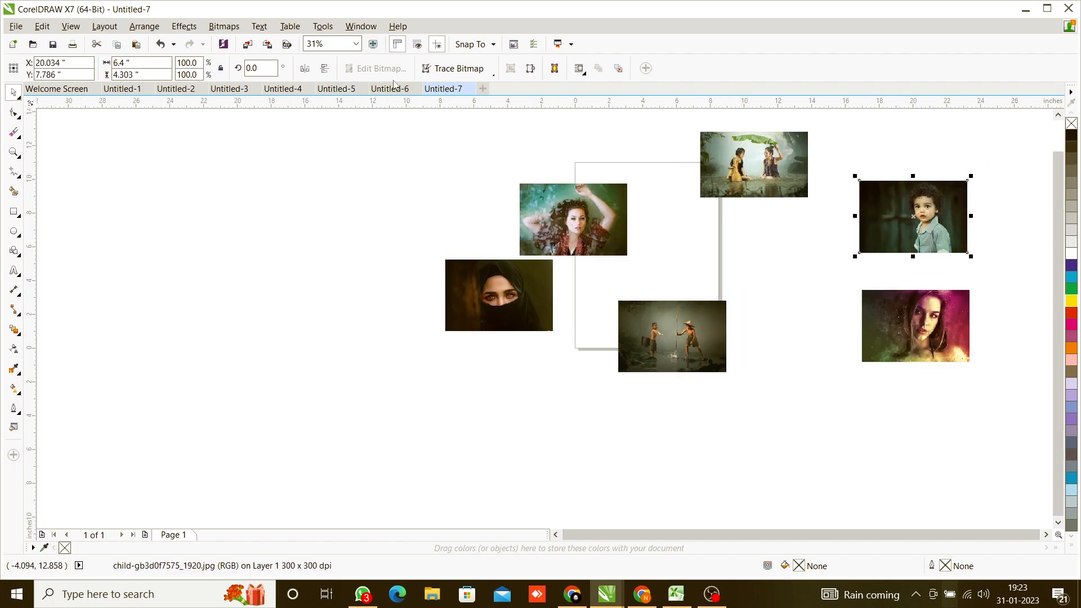
# Review the photo-filled shapes and HARSH texts in Untitled-6 and return to Untitled-7
pyautogui.click(405, 89)
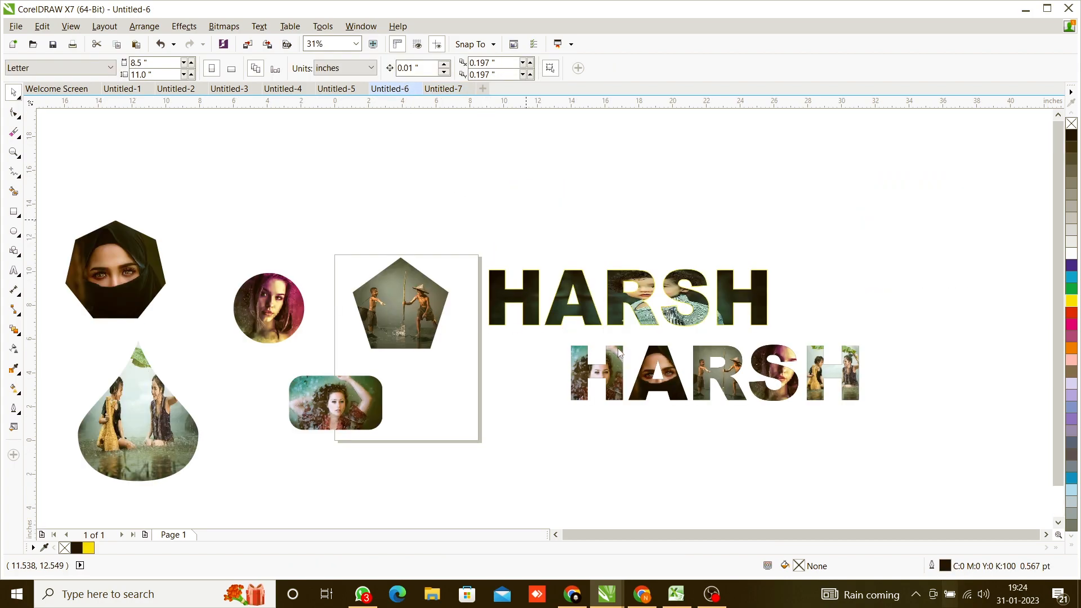
pyautogui.scroll(-1, 617, 348)
pyautogui.scroll(1, 466, 389)
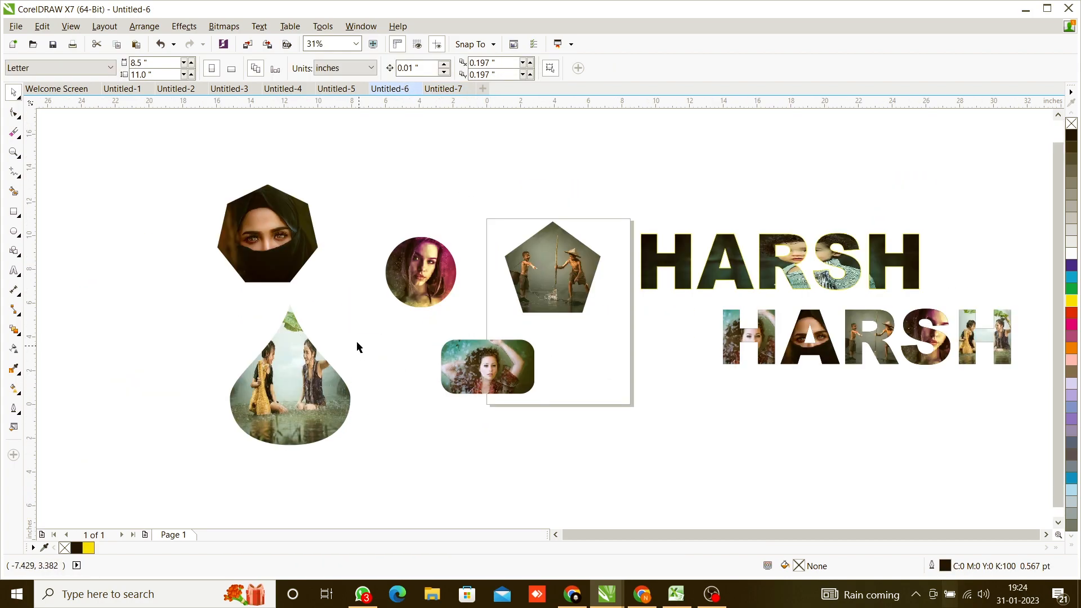
pyautogui.click(439, 90)
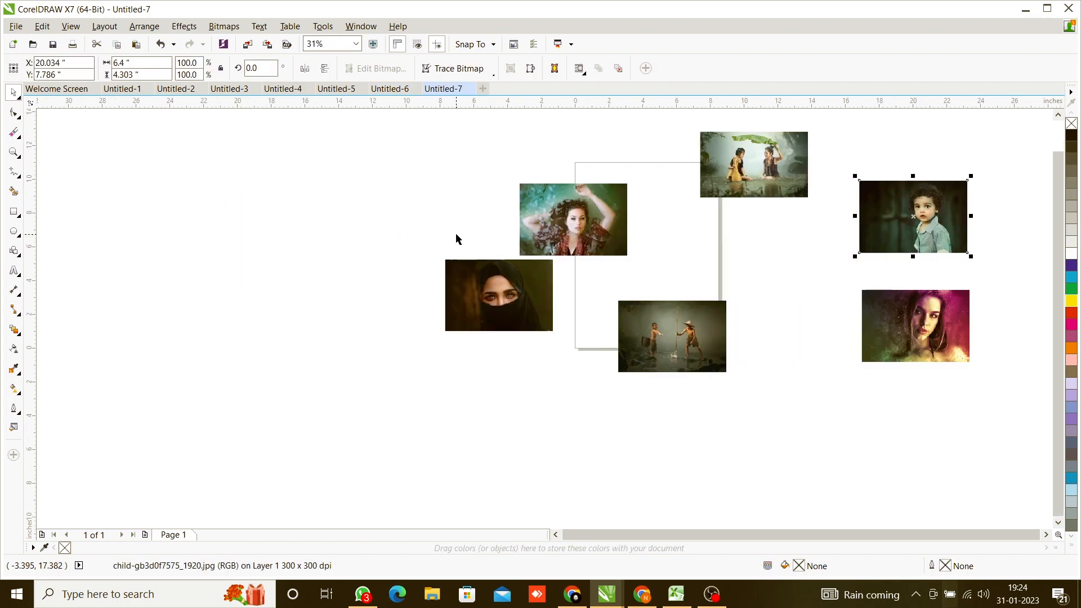
# Move all six photos off the page into the empty area on its left side
pyautogui.moveTo(535, 296); pyautogui.dragTo(380, 235)
pyautogui.moveTo(553, 226); pyautogui.dragTo(445, 169)
pyautogui.moveTo(752, 170); pyautogui.dragTo(293, 352)
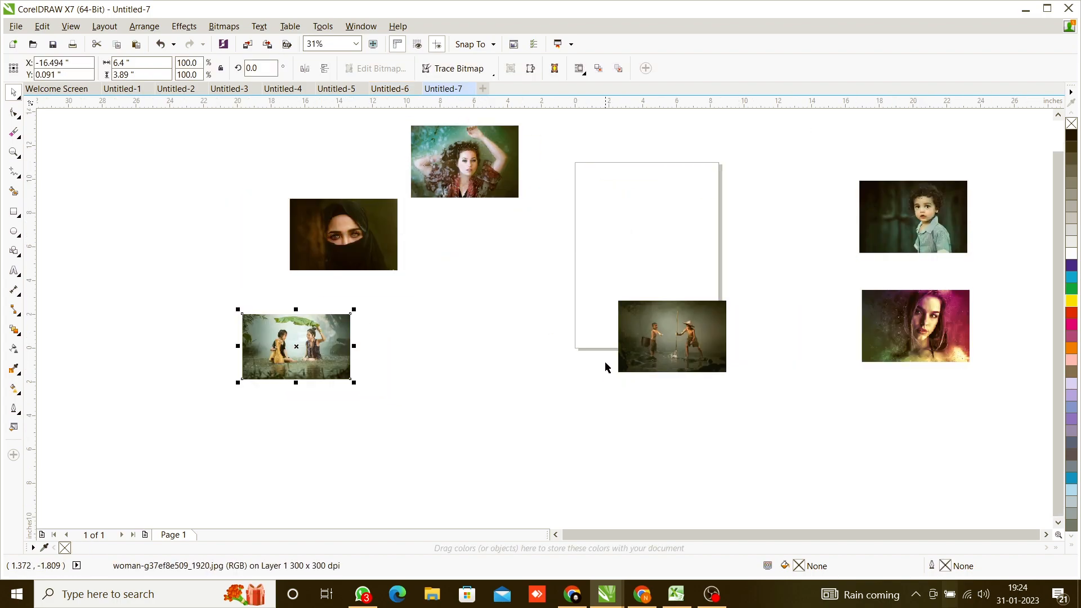
pyautogui.moveTo(636, 352); pyautogui.dragTo(400, 431)
pyautogui.moveTo(866, 241); pyautogui.dragTo(236, 186)
pyautogui.moveTo(862, 323); pyautogui.dragTo(133, 270)
pyautogui.moveTo(249, 186); pyautogui.dragTo(159, 179)
pyautogui.click(228, 239)
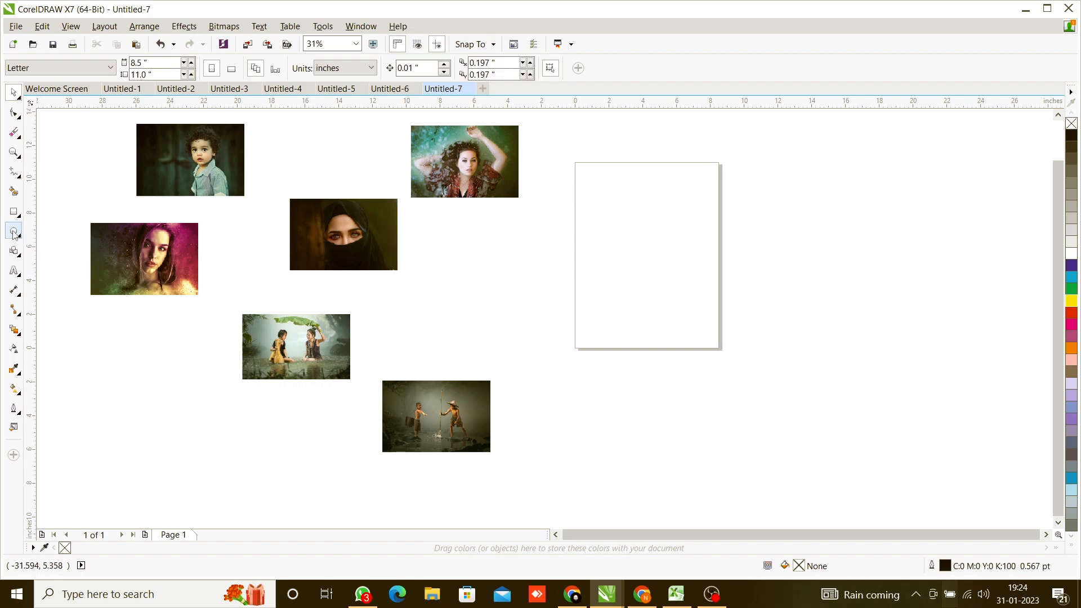
# Draw a heart basic shape on the page, enlarge it to about 2.87 in, and place it at the page's upper-left corner
pyautogui.click(14, 253)
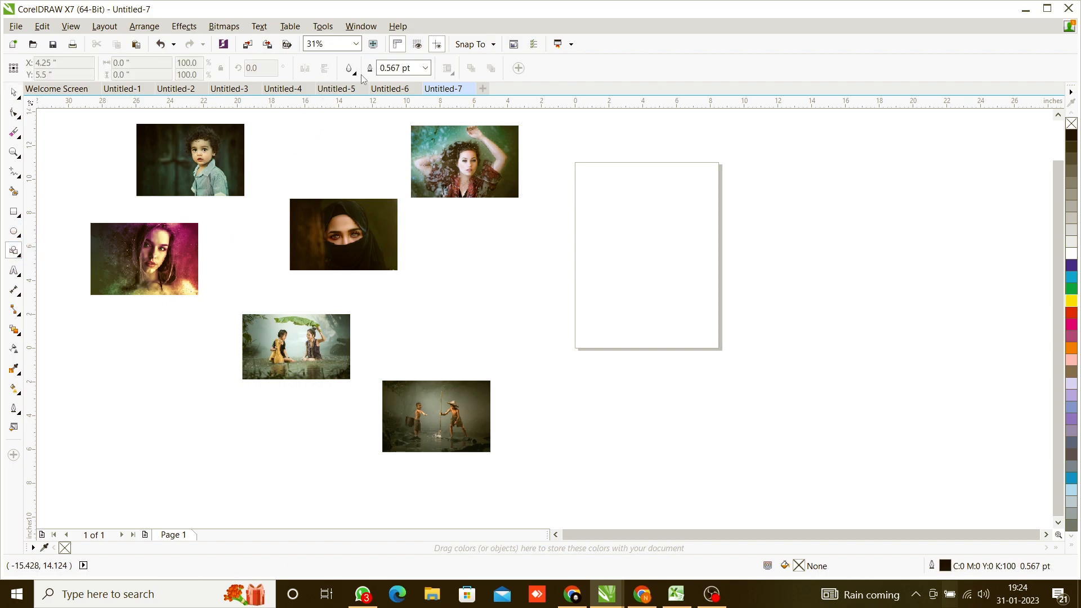
pyautogui.click(357, 73)
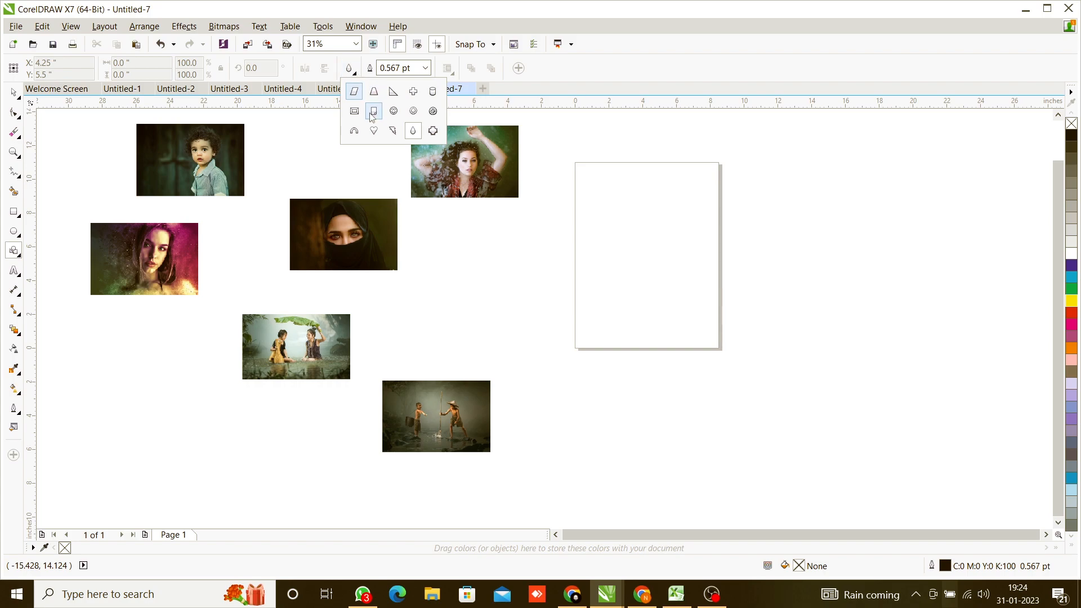
pyautogui.click(374, 130)
pyautogui.scroll(2, 668, 195)
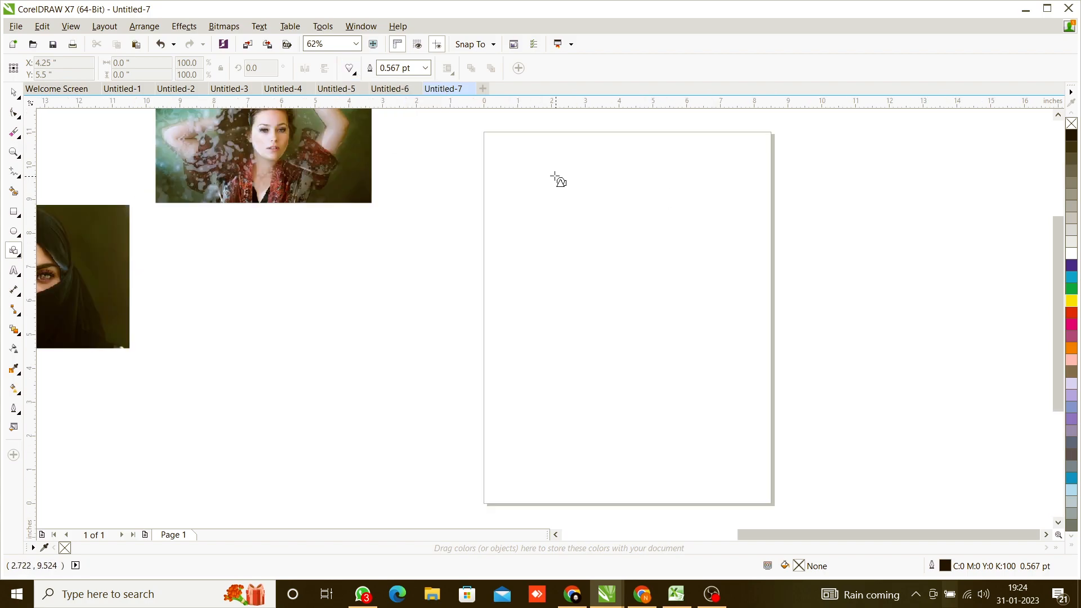
pyautogui.moveTo(534, 160); pyautogui.dragTo(633, 240)
pyautogui.press('space')
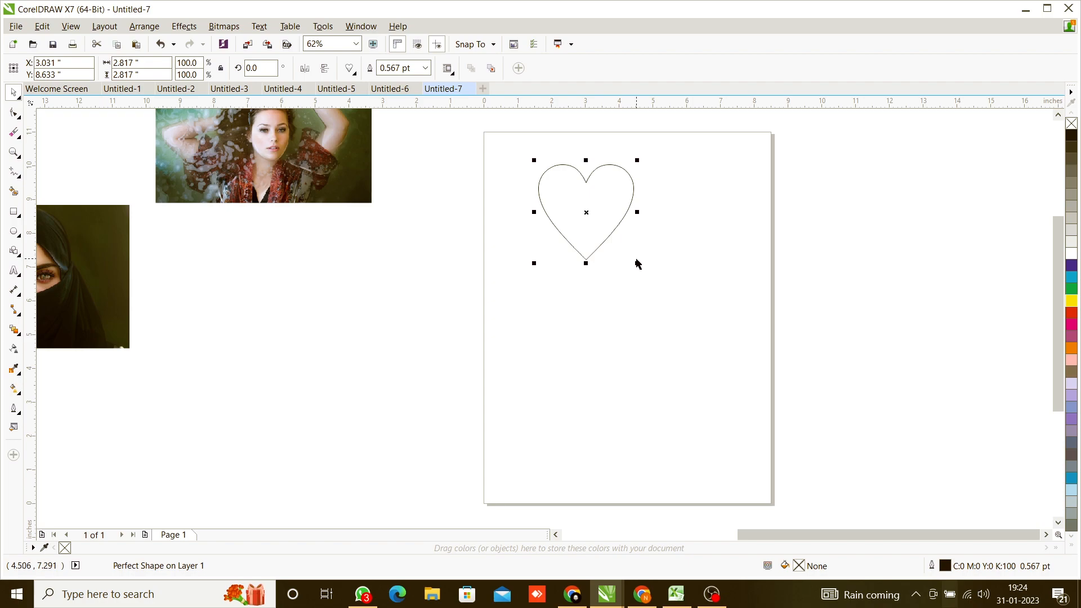
pyautogui.scroll(-4, 594, 251)
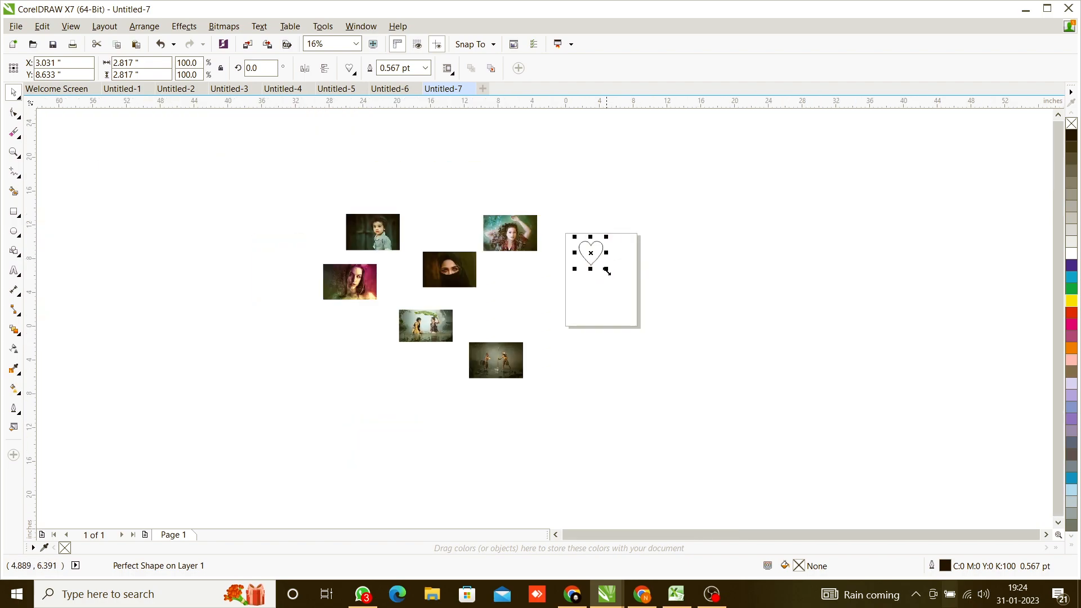
pyautogui.moveTo(607, 270); pyautogui.dragTo(499, 193)
# Draw a small circle inside the heart's upper-left lobe and combine it with the heart as a hole
pyautogui.scroll(2, 600, 245)
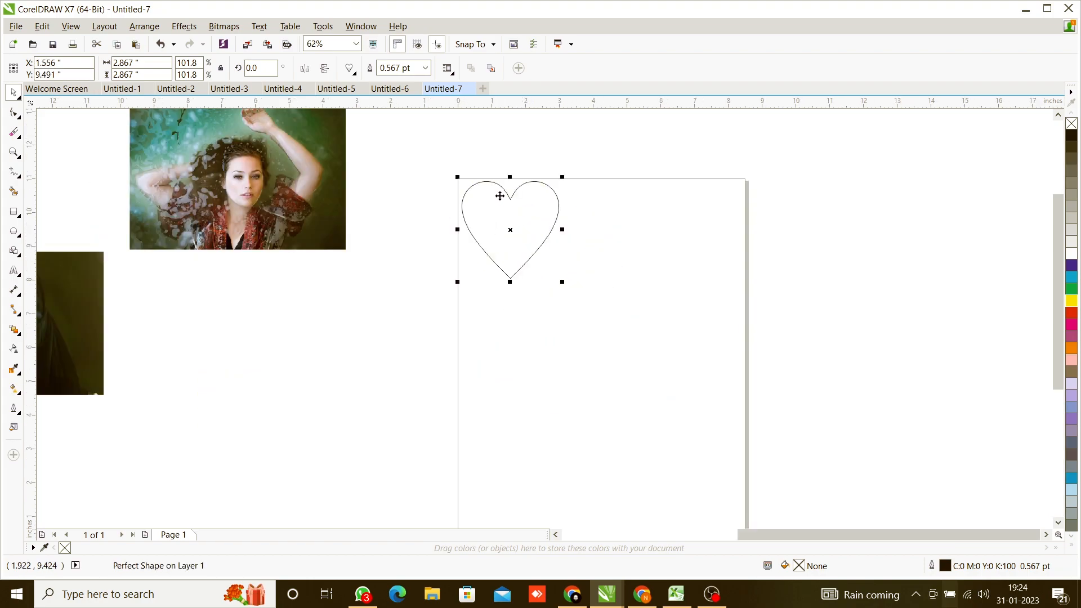
pyautogui.scroll(1, 489, 184)
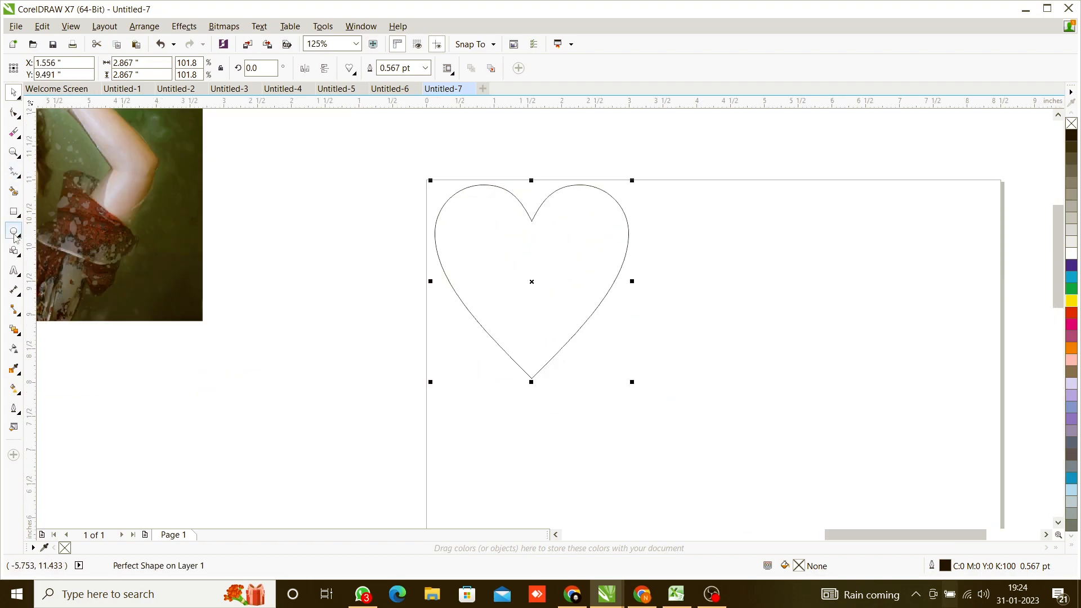
pyautogui.click(14, 232)
pyautogui.moveTo(454, 167); pyautogui.dragTo(470, 198)
pyautogui.keyDown('shift'); pyautogui.click(486, 205); pyautogui.keyUp('shift')
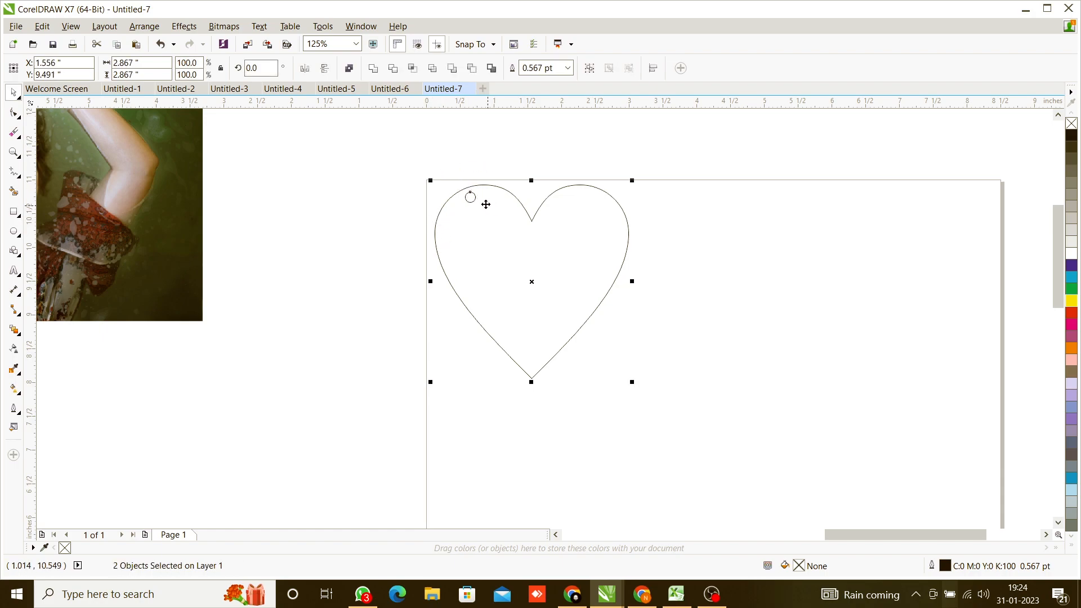
pyautogui.click(404, 197)
# Rearrange the photo of the two fishing children and the magenta-toned portrait within the photo group beside the page
pyautogui.scroll(-2, 406, 198)
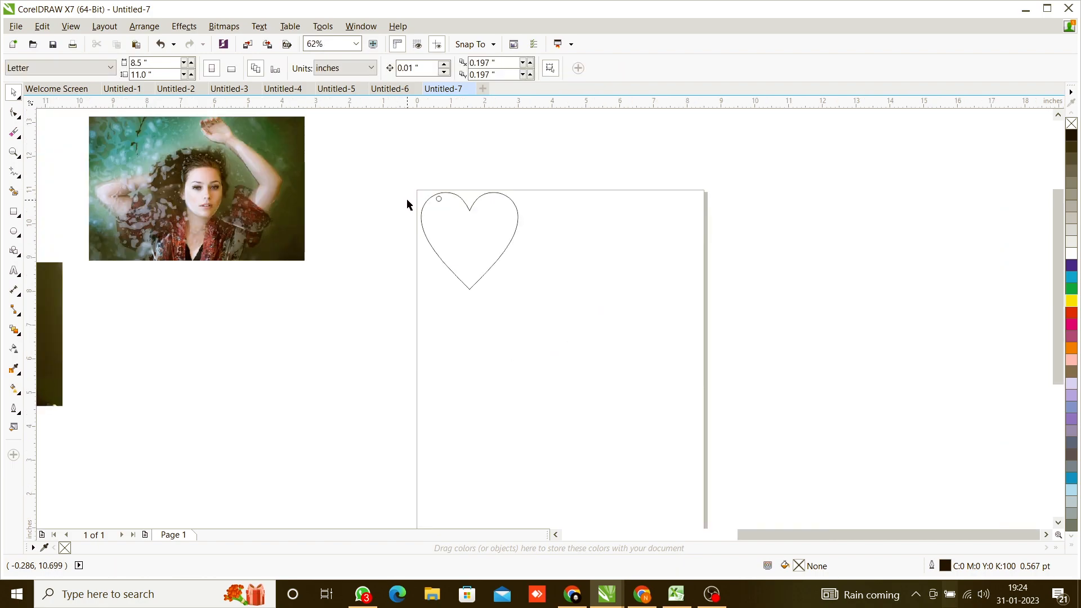
pyautogui.scroll(-1, 398, 220)
pyautogui.moveTo(318, 431); pyautogui.dragTo(365, 326)
pyautogui.moveTo(313, 381); pyautogui.dragTo(270, 429)
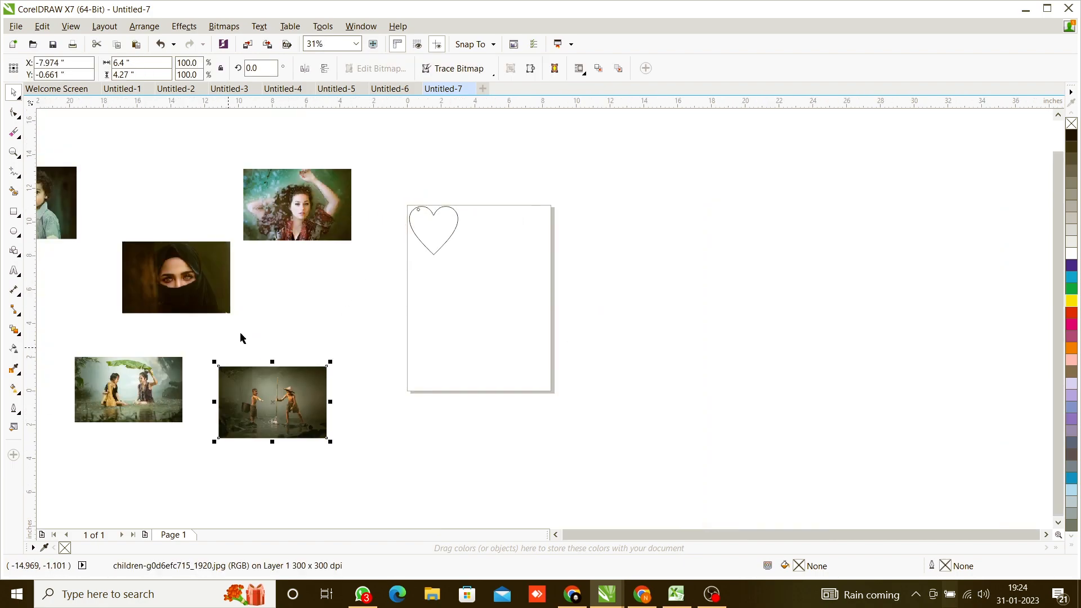
pyautogui.scroll(-1, 323, 288)
pyautogui.scroll(1, 360, 249)
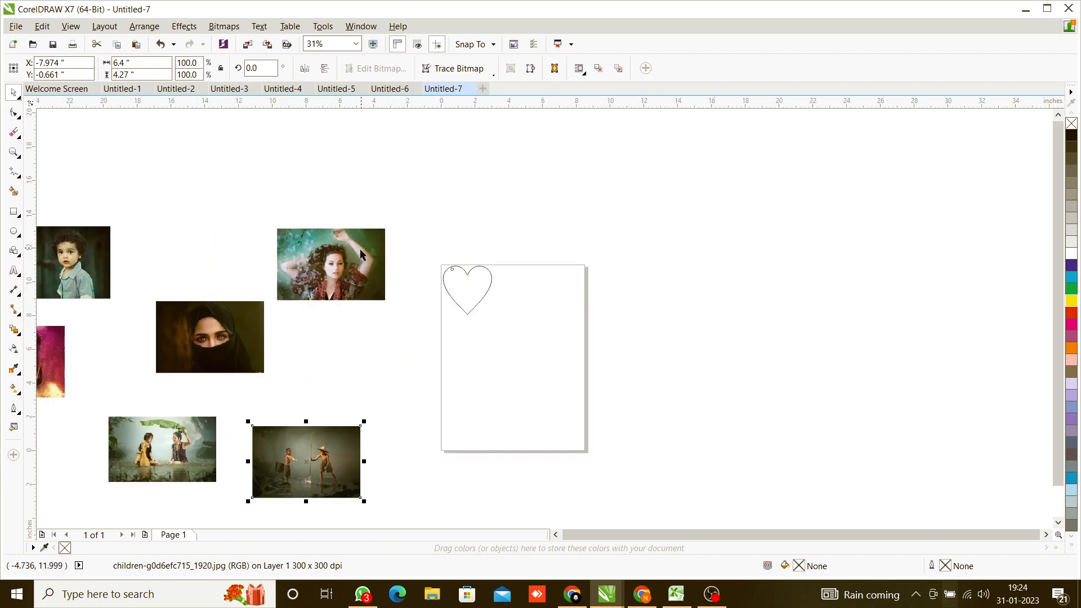
pyautogui.moveTo(59, 363); pyautogui.dragTo(206, 191)
# PowerClip the photo of the woman lying in water inside the heart
pyautogui.click(349, 257)
pyautogui.rightClick(349, 257)
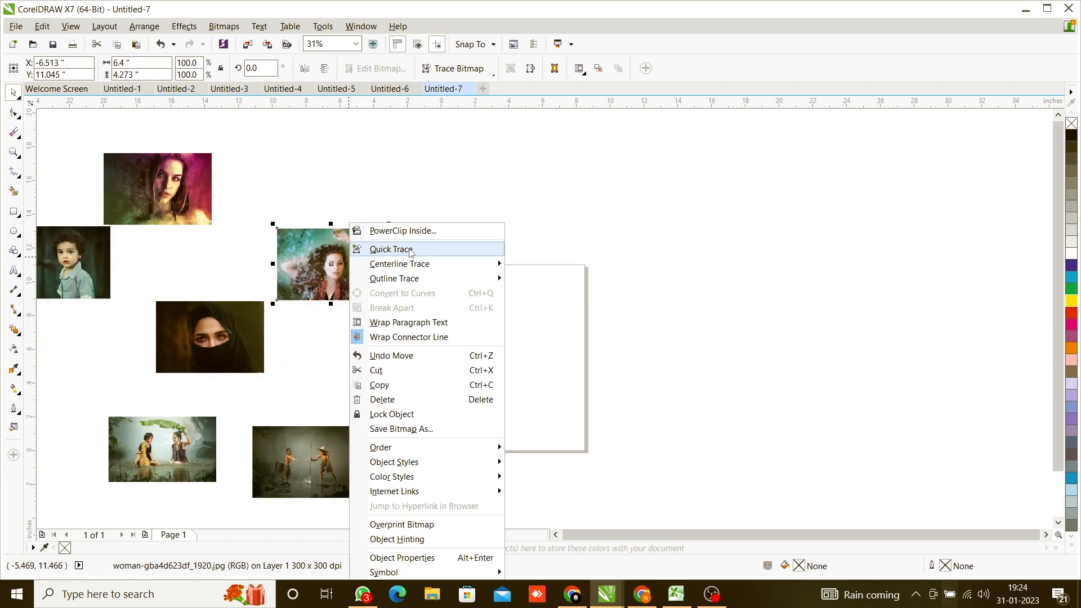
pyautogui.click(447, 235)
pyautogui.click(459, 287)
# Edit the heart's PowerClip contents, scaling the photo to about 70.3% and centring the woman's face in the heart
pyautogui.scroll(2, 467, 289)
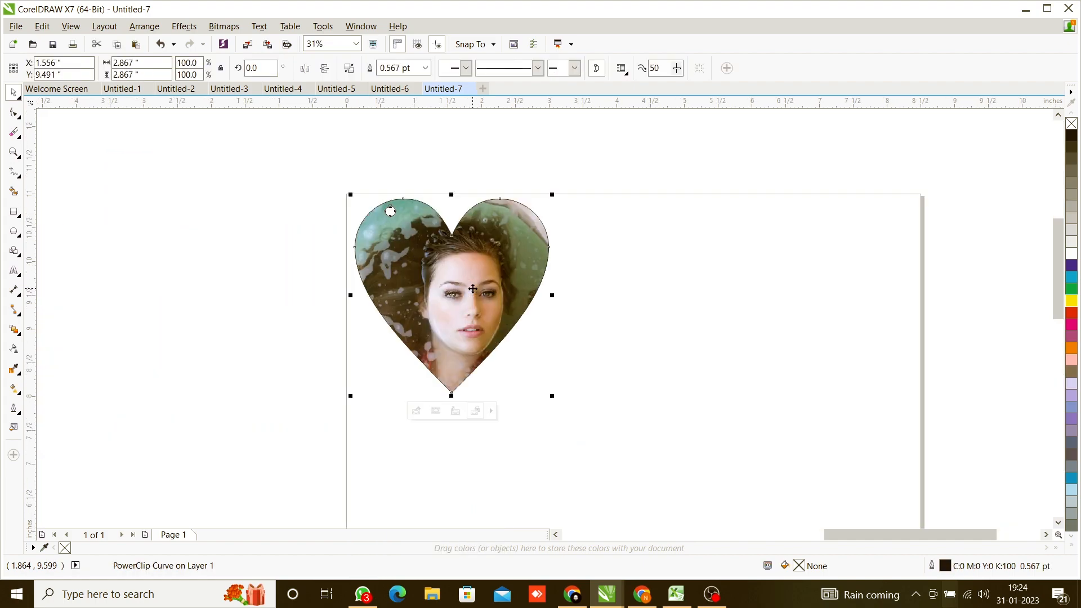
pyautogui.click(416, 411)
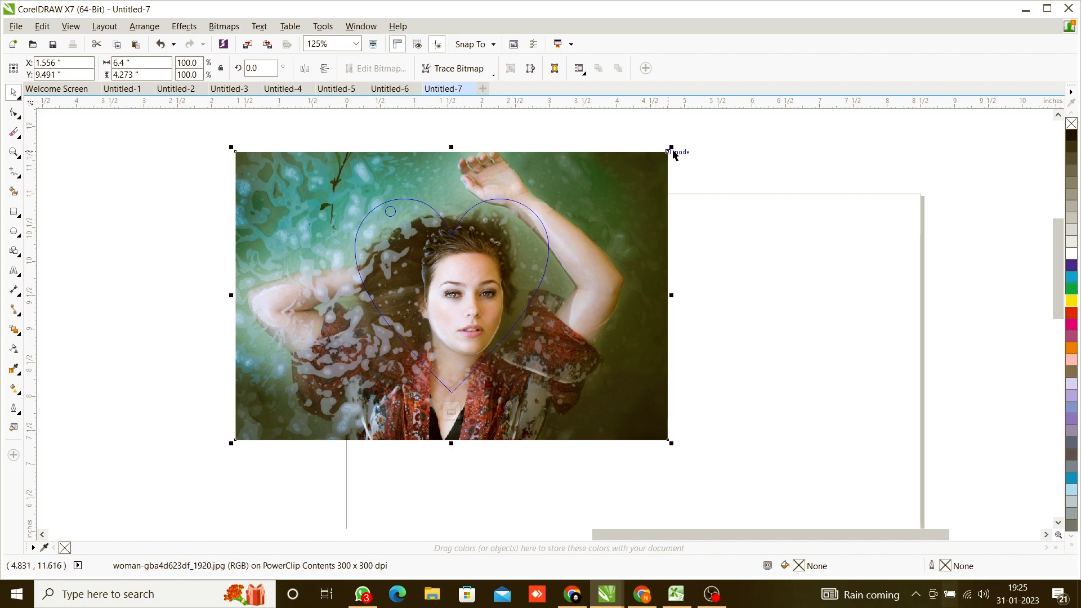
pyautogui.moveTo(672, 149); pyautogui.dragTo(555, 227)
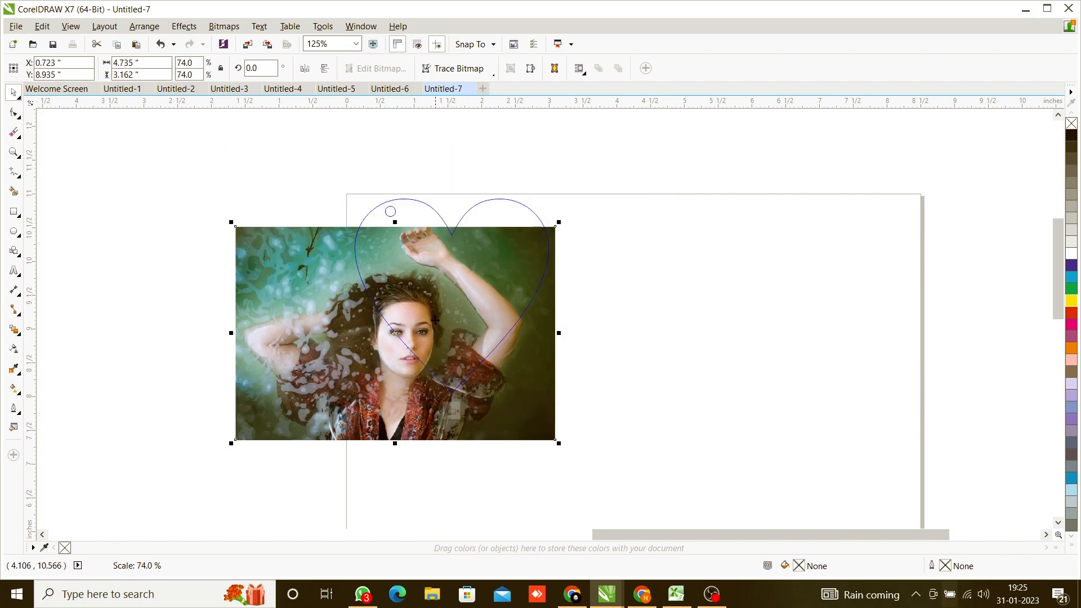
pyautogui.moveTo(474, 289); pyautogui.dragTo(514, 273)
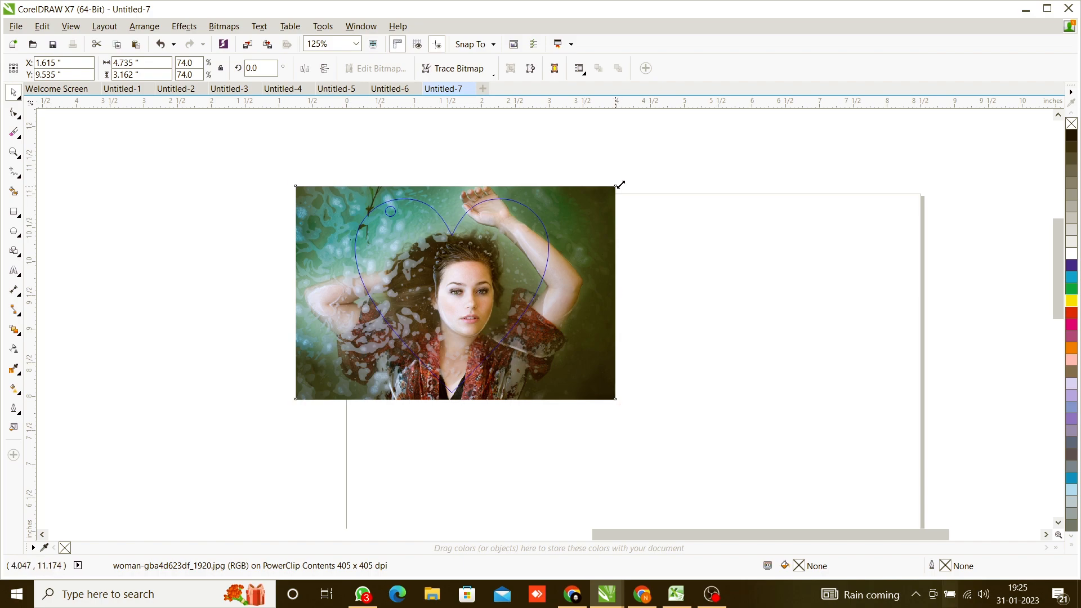
pyautogui.moveTo(620, 184); pyautogui.dragTo(608, 195)
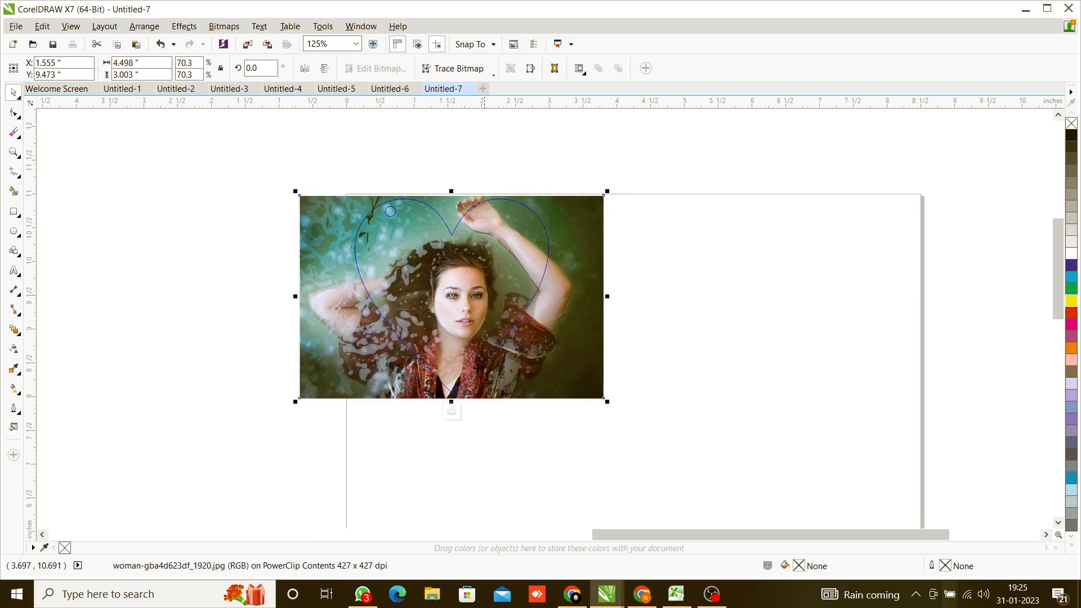
pyautogui.click(463, 412)
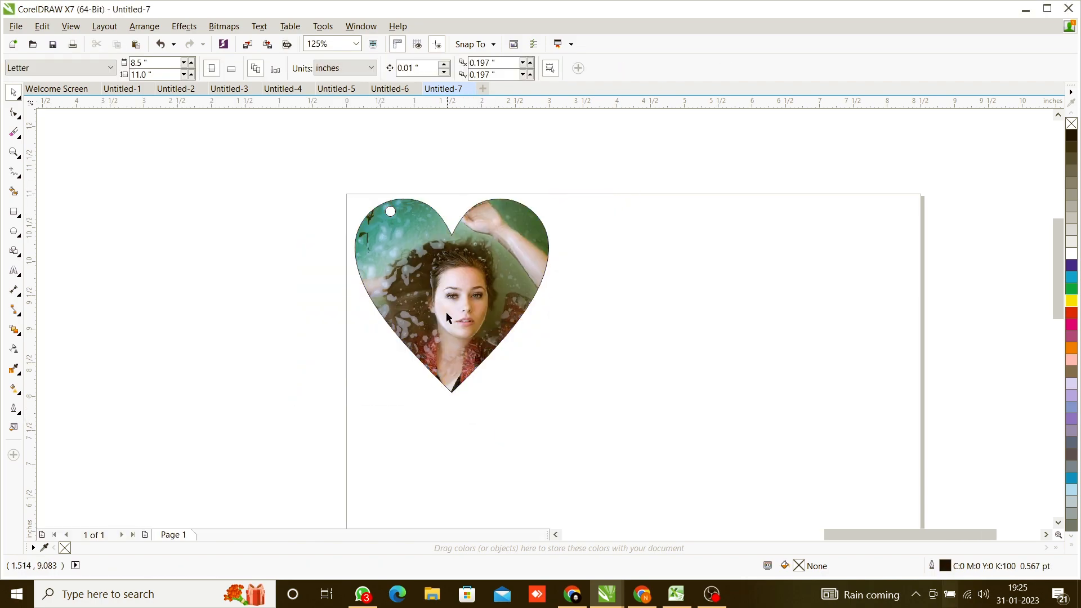
# Remove the outline from the photo-filled heart
pyautogui.scroll(2, 447, 317)
pyautogui.scroll(-2, 438, 291)
pyautogui.scroll(2, 376, 200)
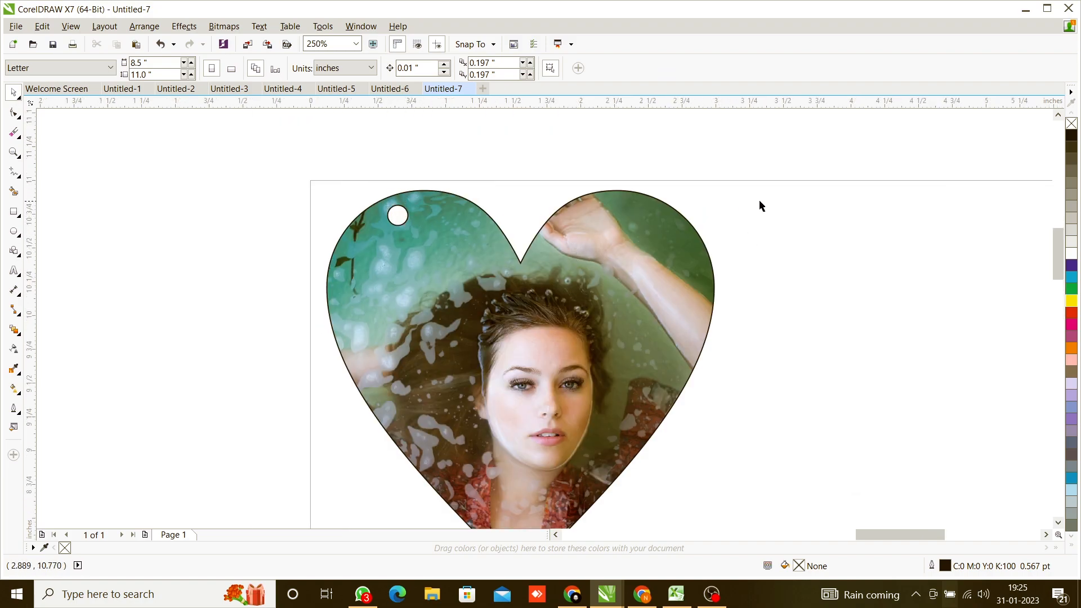
pyautogui.click(642, 231)
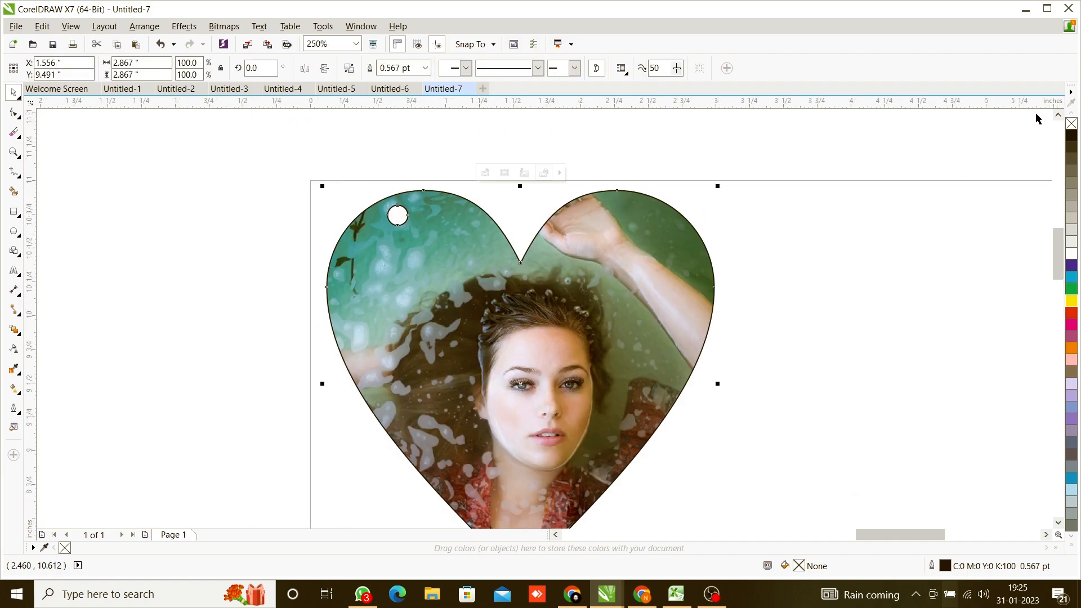
pyautogui.click(1013, 204)
pyautogui.scroll(2, 396, 203)
pyautogui.scroll(-2, 393, 189)
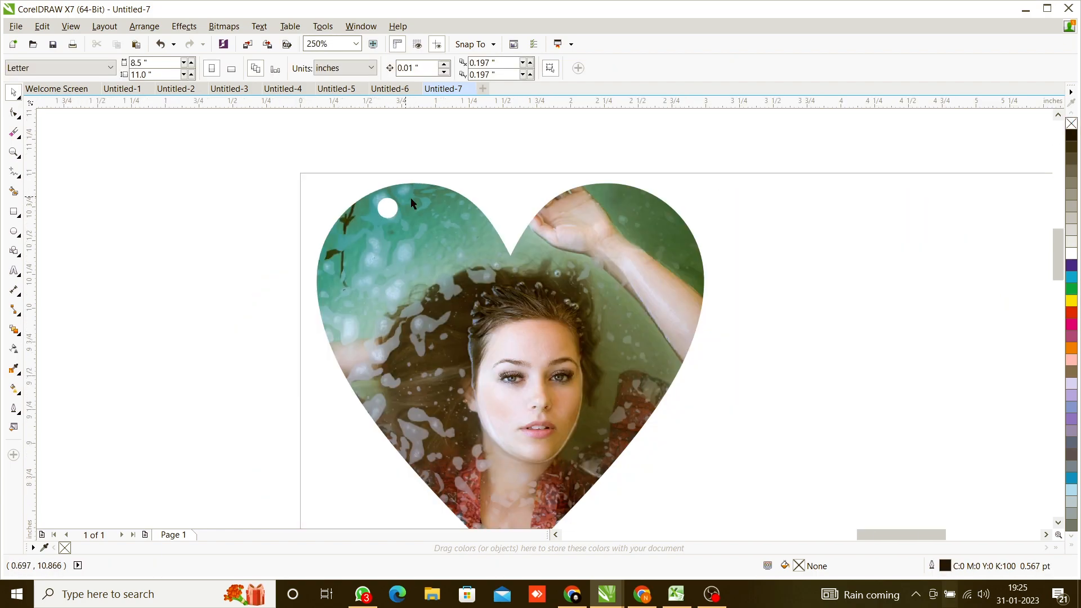
# Give the photo-filled heart a black hairline outline
pyautogui.click(576, 231)
pyautogui.rightClick(1068, 135)
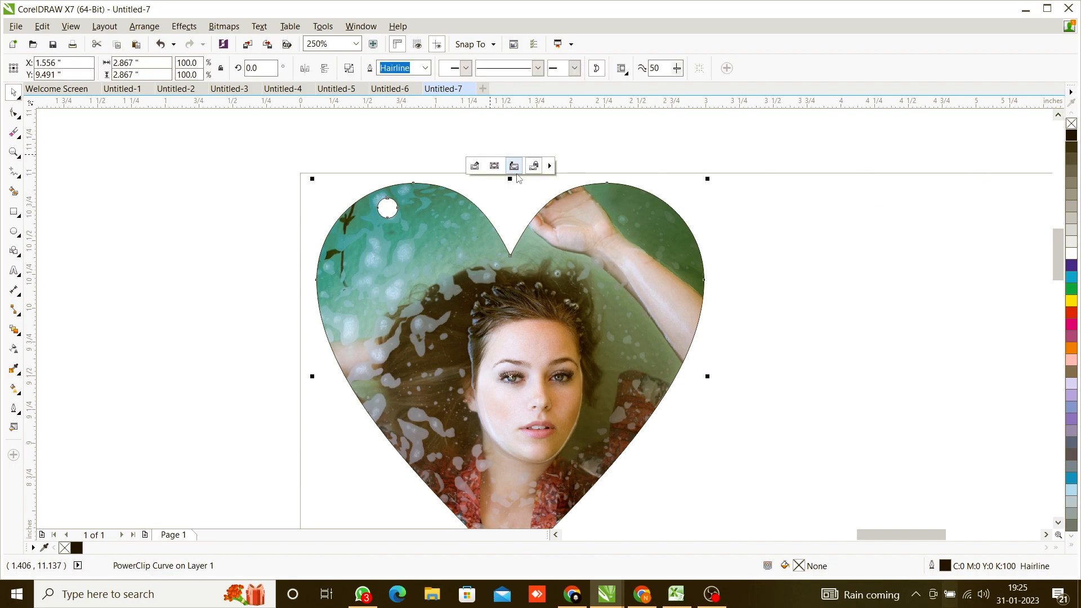
pyautogui.scroll(2, 381, 185)
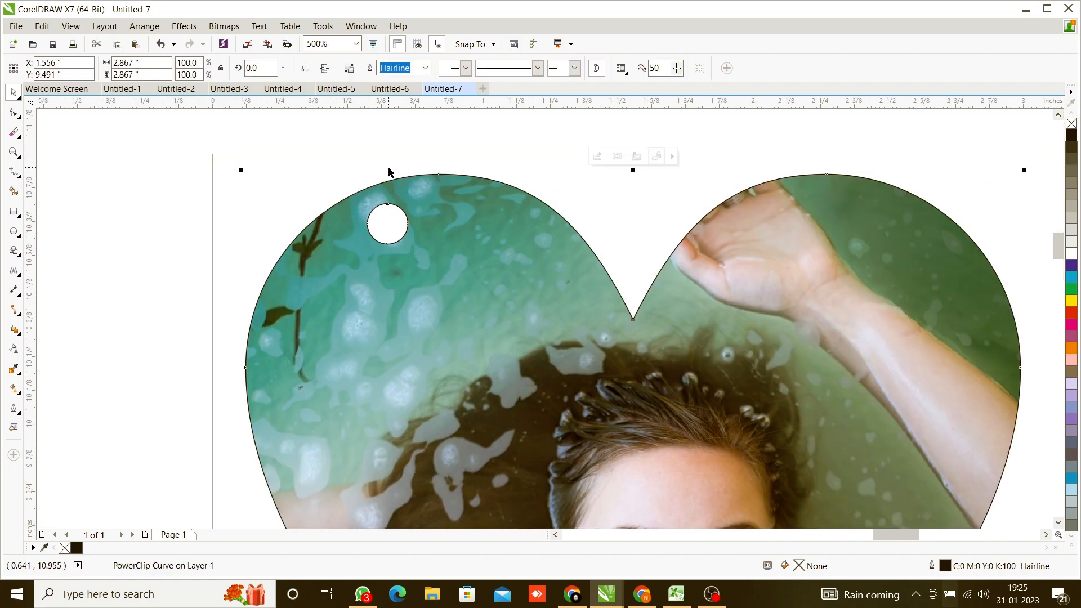
pyautogui.scroll(-1, 390, 172)
pyautogui.click(819, 266)
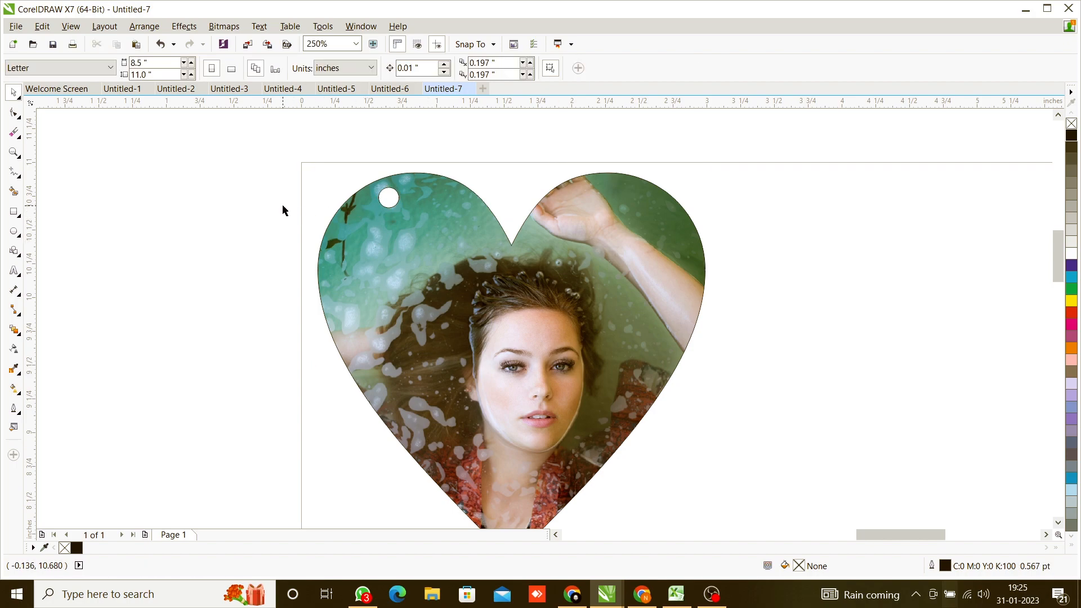
# Examine the heart's edge and the small round hole in its upper-left lobe up close
pyautogui.scroll(-2, 297, 205)
pyautogui.scroll(3, 289, 234)
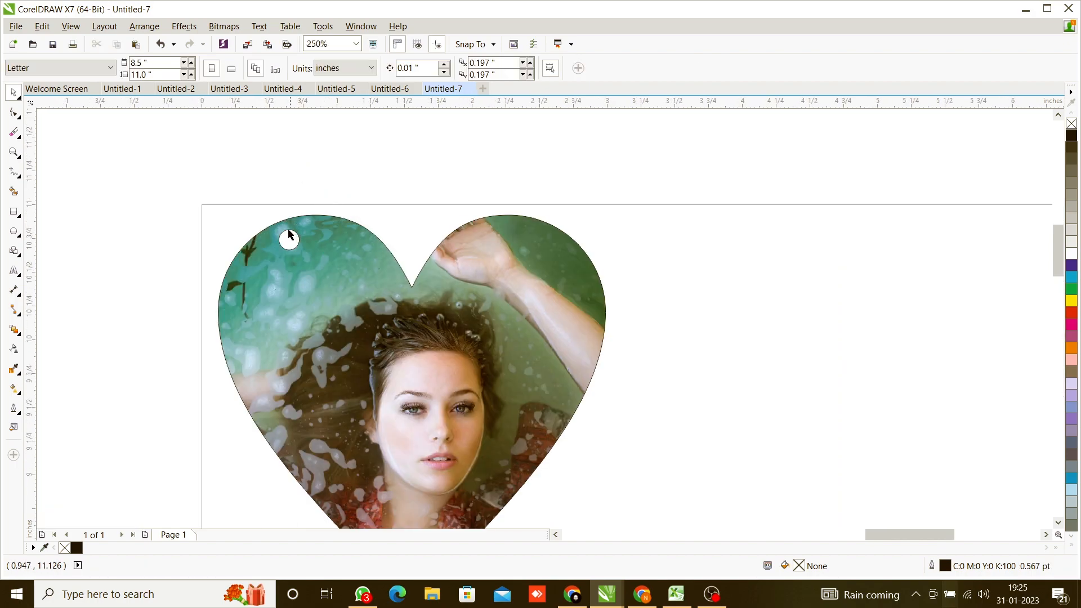
pyautogui.scroll(-1, 295, 230)
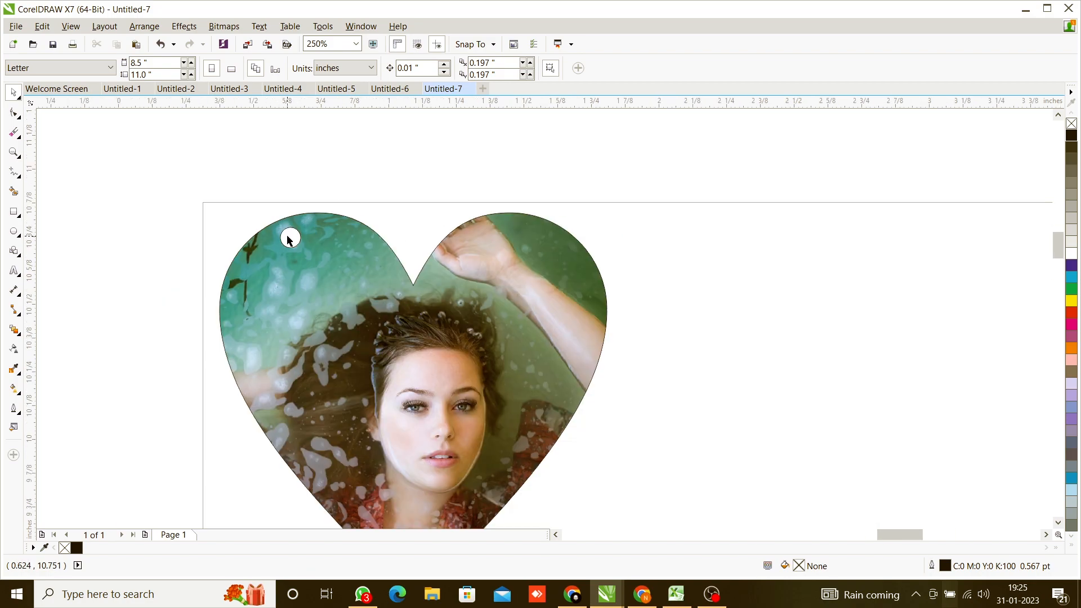
pyautogui.scroll(1, 289, 232)
pyautogui.scroll(-1, 296, 203)
pyautogui.scroll(-1, 169, 156)
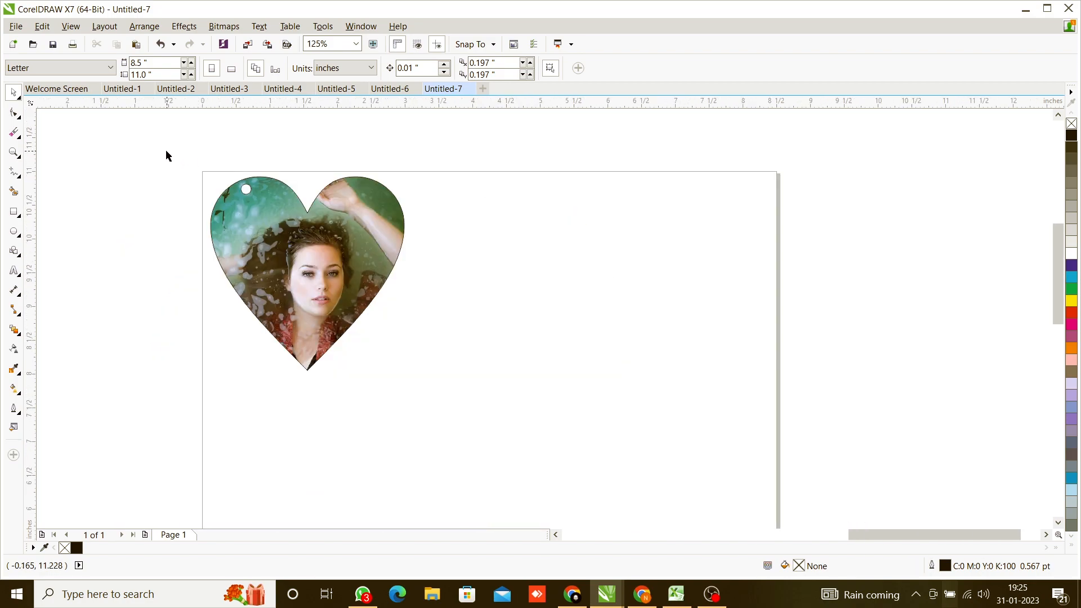
# Create a boundary outline of the photo-filled heart, move it beside the original and delete it
pyautogui.moveTo(165, 151); pyautogui.dragTo(499, 415)
pyautogui.click(144, 27)
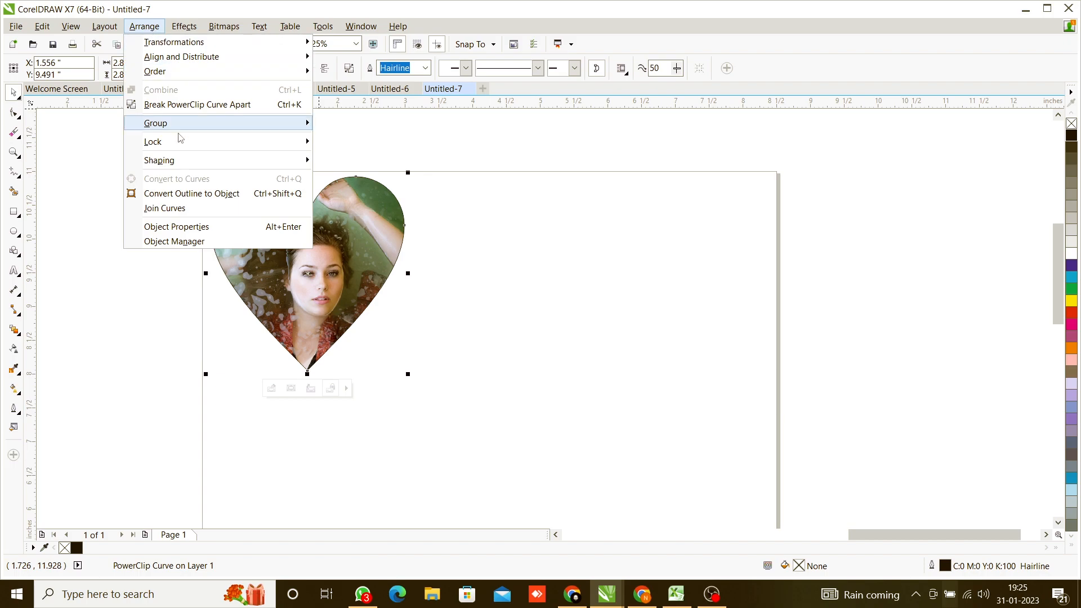
pyautogui.moveTo(176, 163)
pyautogui.click(350, 249)
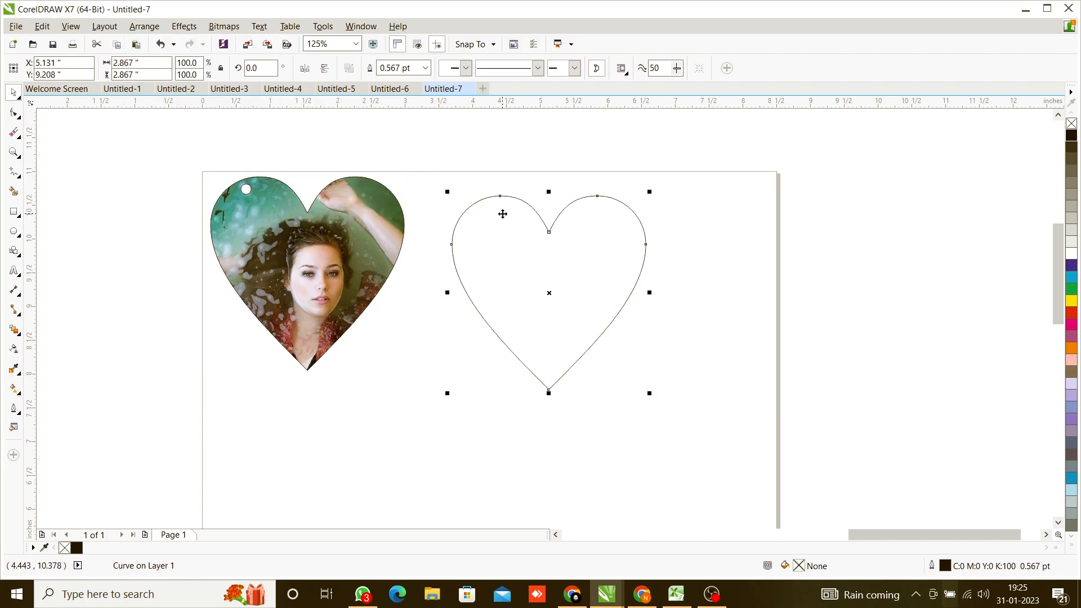
pyautogui.scroll(1, 502, 214)
pyautogui.scroll(-1, 512, 210)
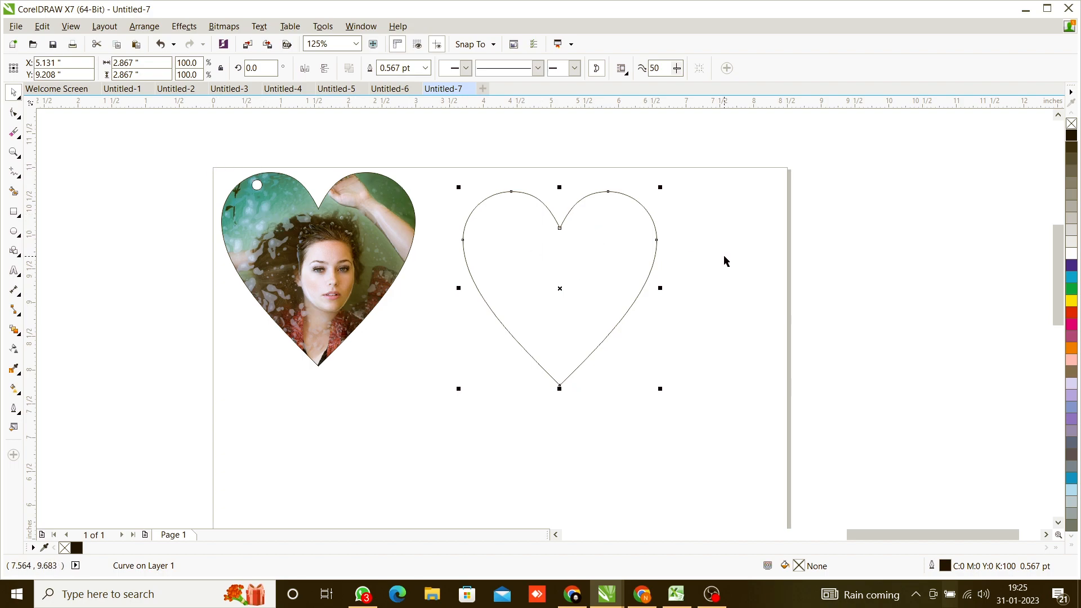
pyautogui.press('Delete')
# Delete the photo-filled heart from the page and undo the deletion
pyautogui.scroll(-4, 472, 208)
pyautogui.scroll(2, 417, 225)
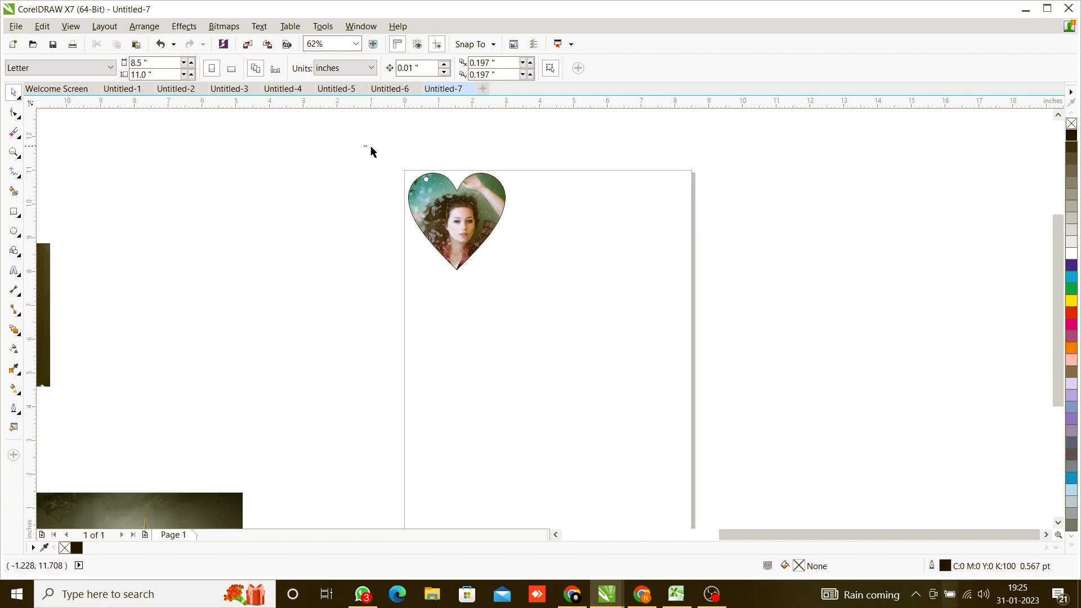
pyautogui.moveTo(370, 147); pyautogui.dragTo(533, 293)
pyautogui.press('Delete')
pyautogui.scroll(-2, 535, 237)
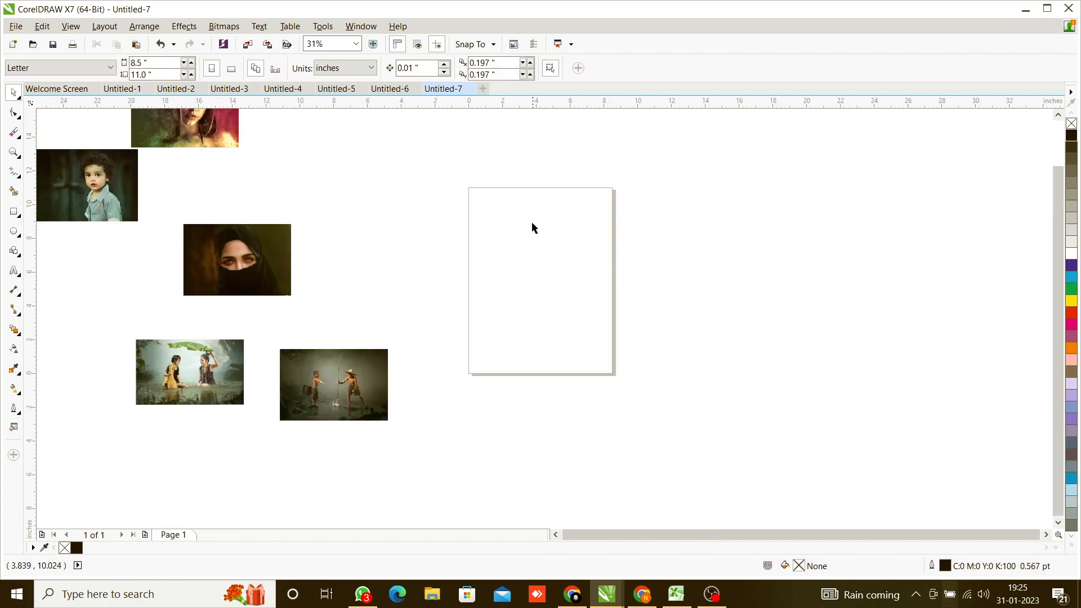
pyautogui.hotkey('ctrl', 'z')
pyautogui.press('Escape')
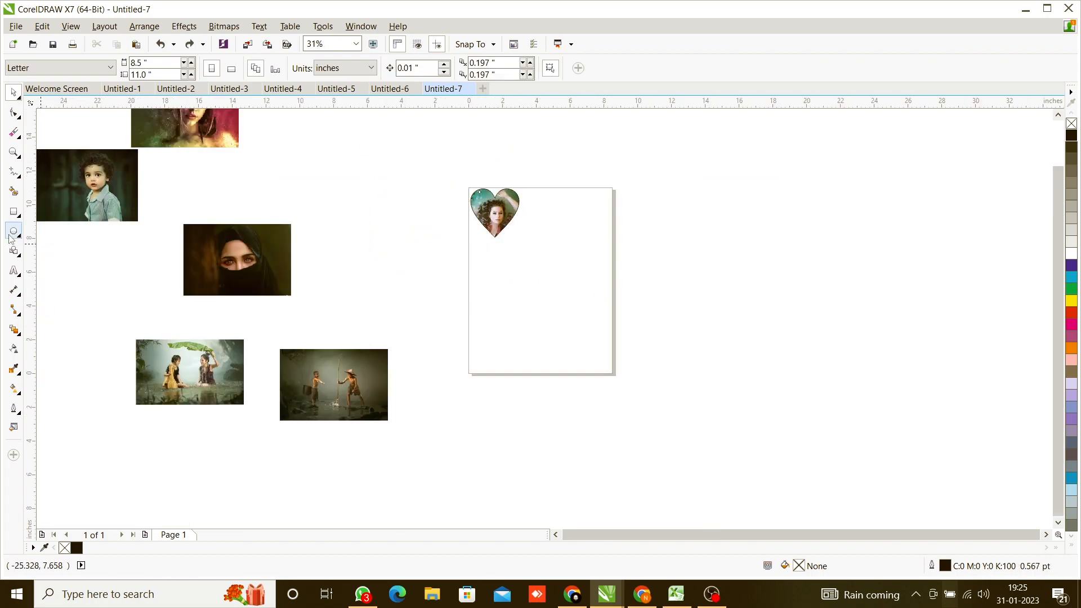
# Draw a circle about 3.07 inches across on the page, scale it to about 2.63 inches and place it to the heart's lower right
pyautogui.click(14, 231)
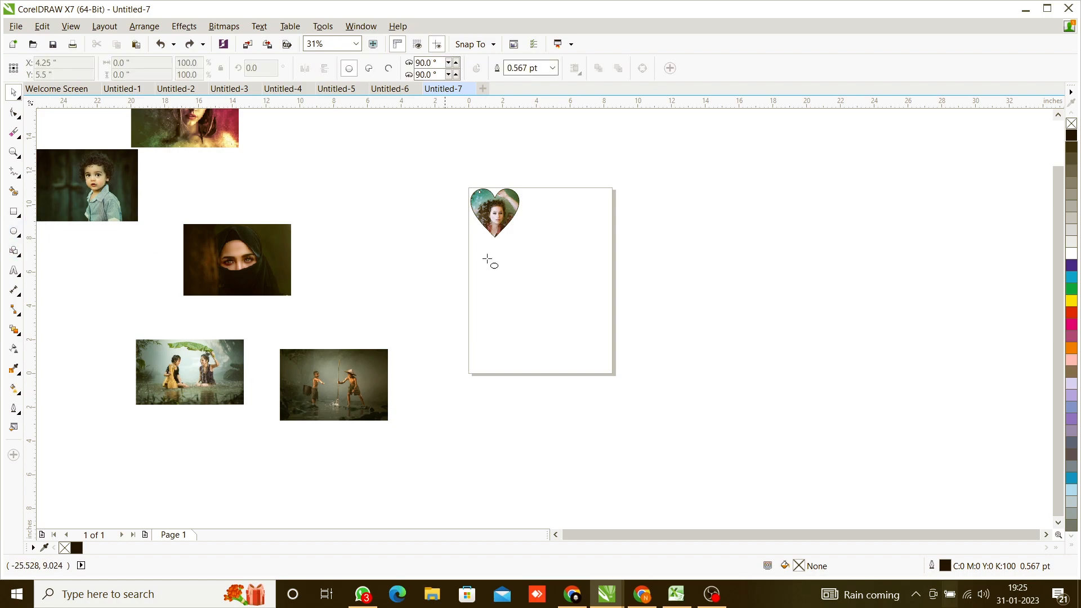
pyautogui.moveTo(502, 248); pyautogui.dragTo(554, 290)
pyautogui.press('space')
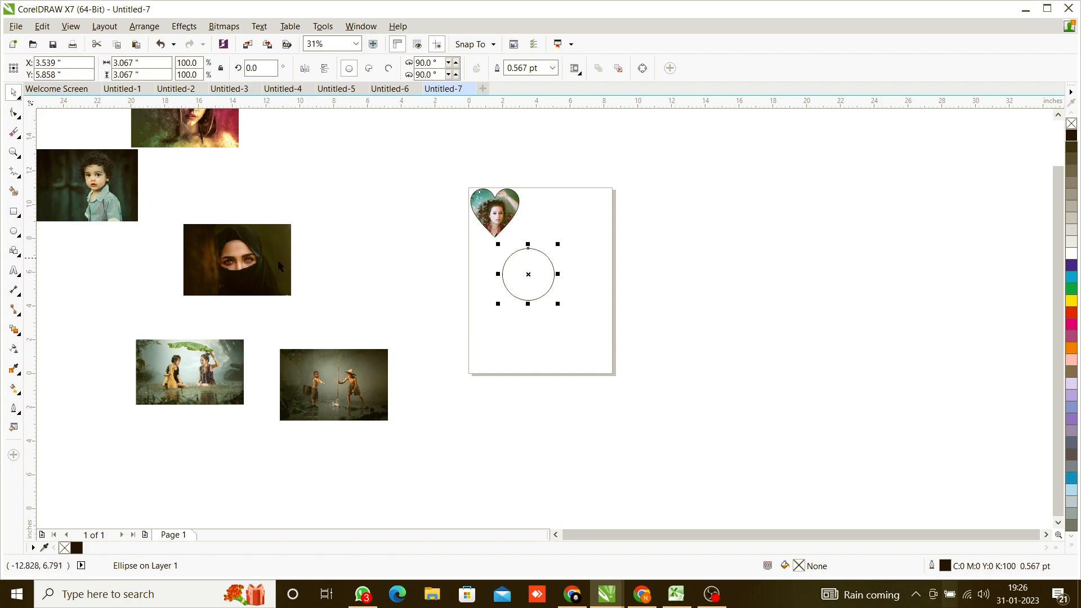
pyautogui.scroll(-2, 306, 279)
pyautogui.scroll(2, 355, 258)
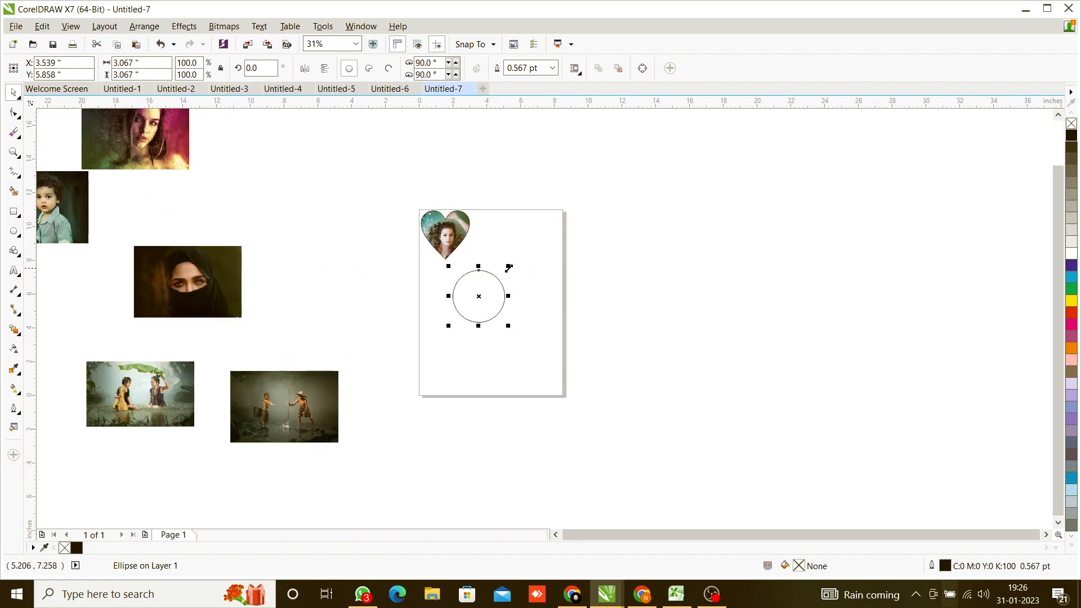
pyautogui.moveTo(509, 268); pyautogui.dragTo(544, 225)
pyautogui.scroll(1, 494, 279)
pyautogui.scroll(-1, 445, 249)
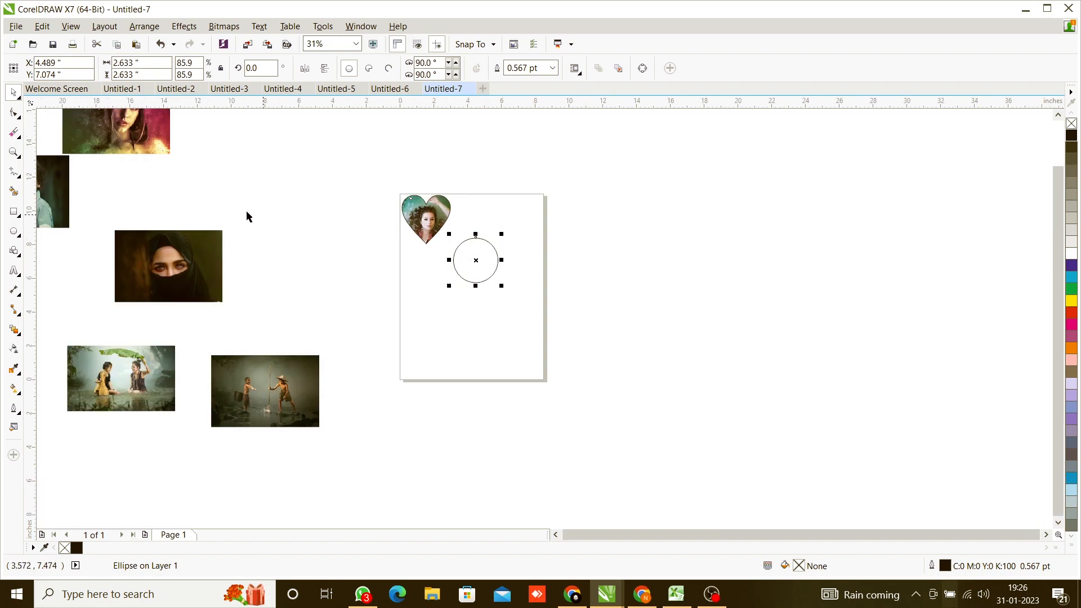
# Try to place the magenta-toned woman portrait inside the circle with PowerClip and edit its contents
pyautogui.moveTo(134, 118); pyautogui.dragTo(272, 195)
pyautogui.rightClick(272, 195)
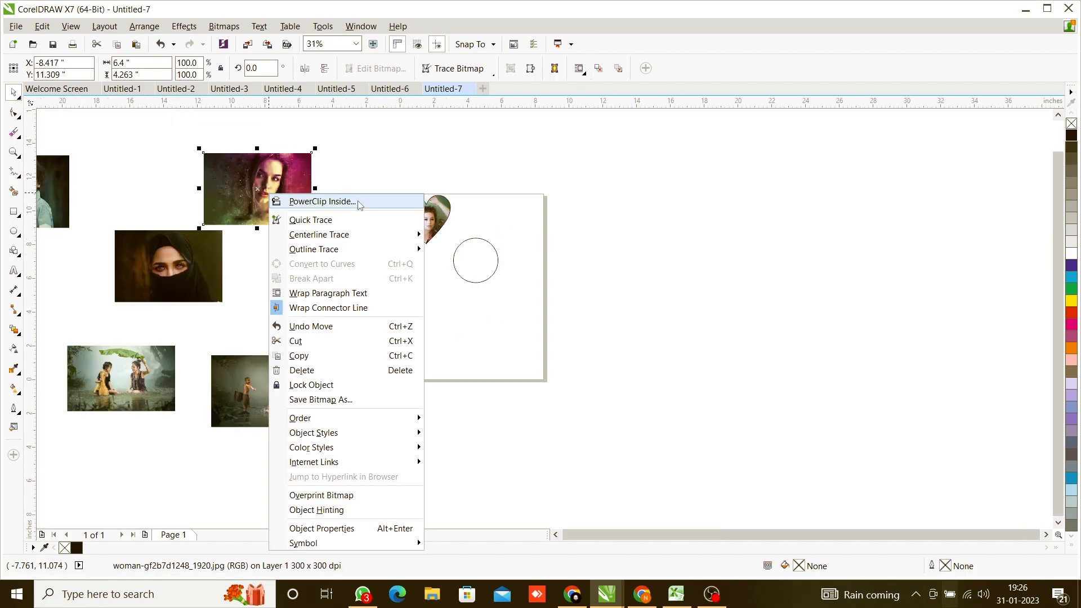
pyautogui.click(318, 201)
pyautogui.click(500, 253)
pyautogui.scroll(2, 499, 253)
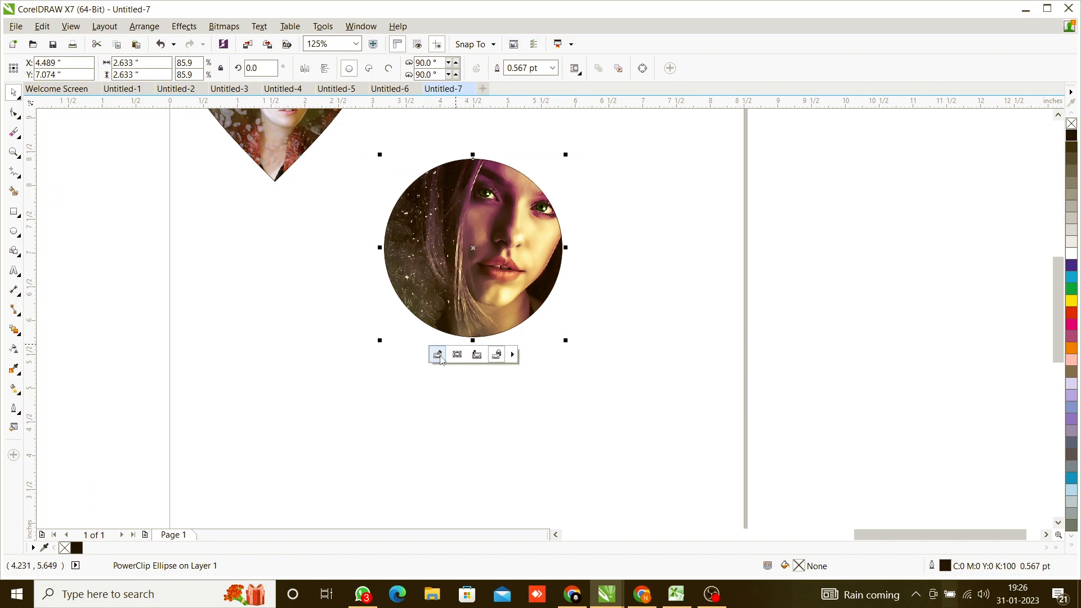
pyautogui.click(438, 354)
pyautogui.scroll(-1, 500, 367)
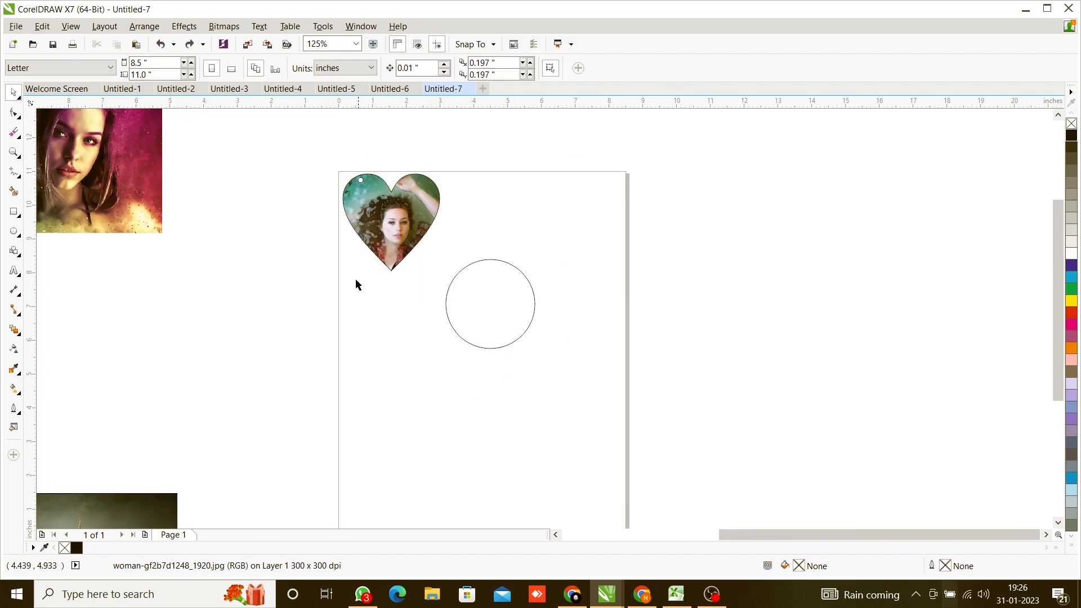
# Bring the magenta-toned woman portrait closer to the circle and place it inside the circle with PowerClip
pyautogui.moveTo(161, 148); pyautogui.dragTo(415, 346)
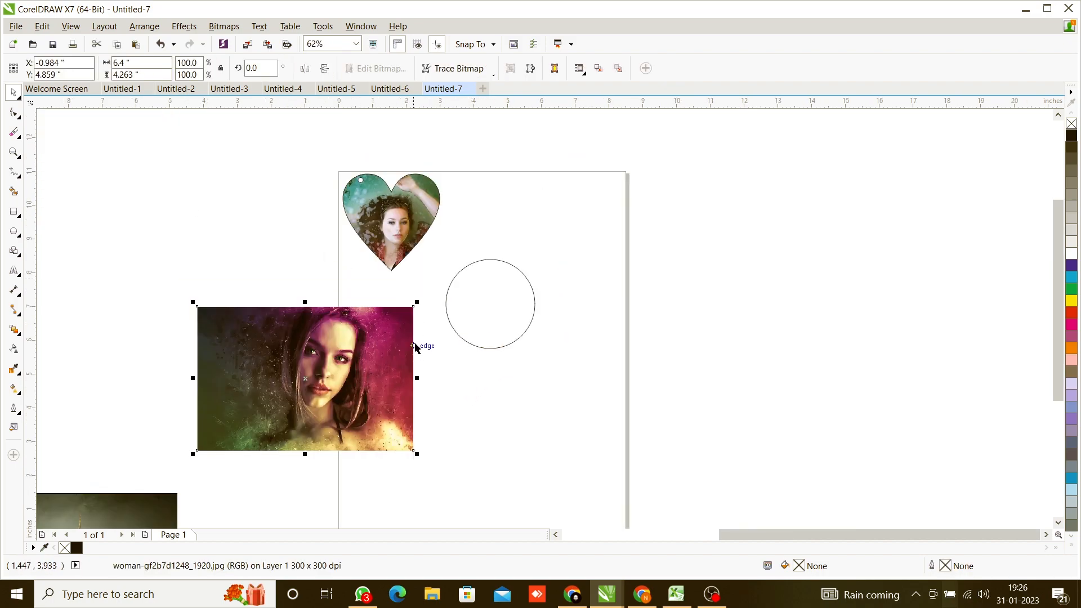
pyautogui.rightClick(353, 349)
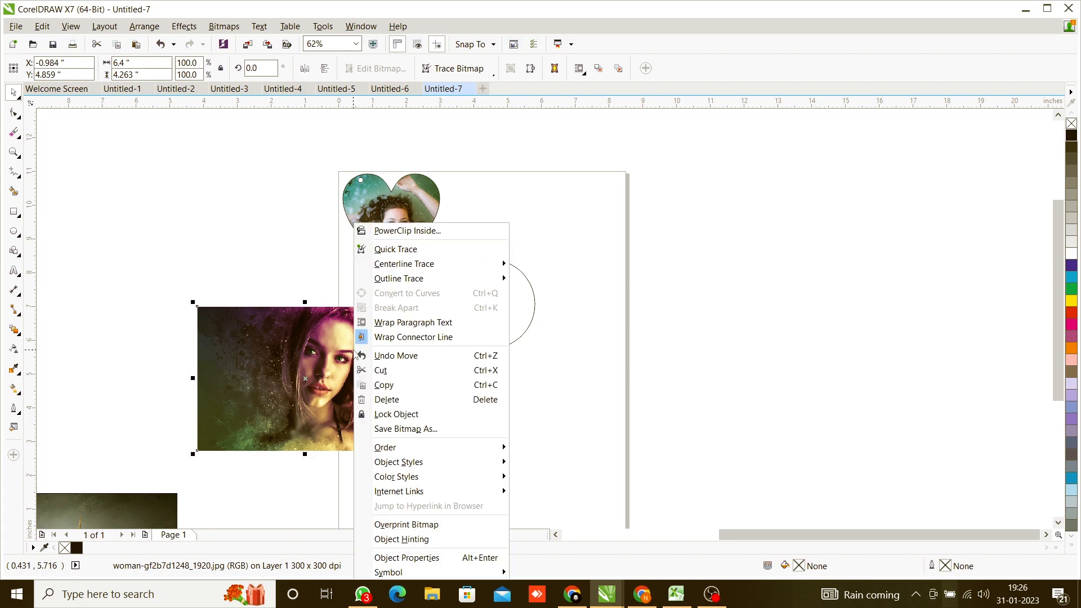
pyautogui.click(394, 231)
pyautogui.click(493, 309)
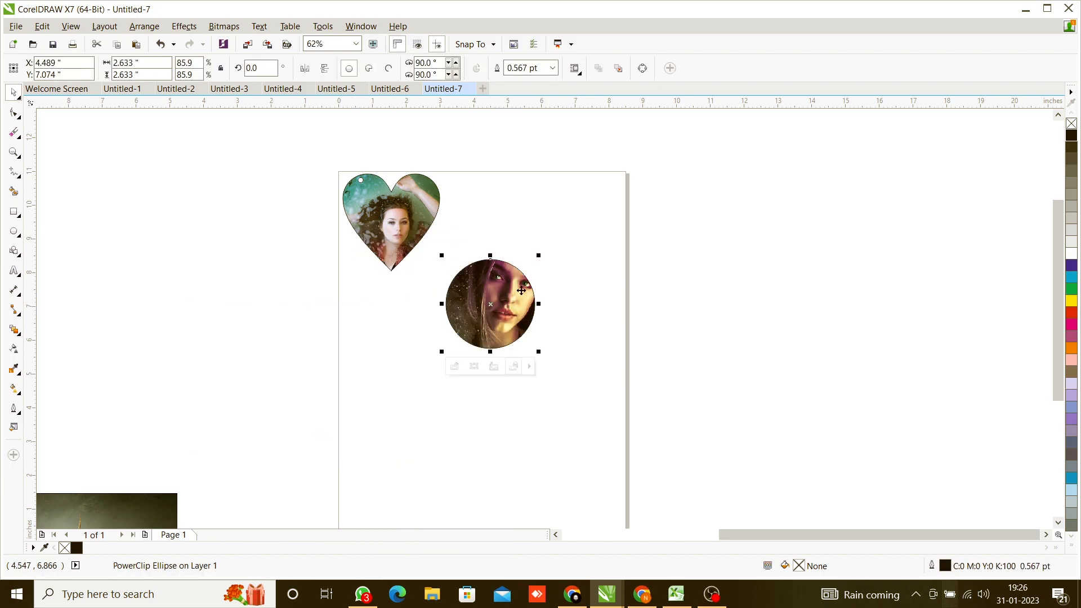
# Edit the circle's PowerClip contents, scaling the portrait down and moving it so the woman's face sits within the circle
pyautogui.click(474, 366)
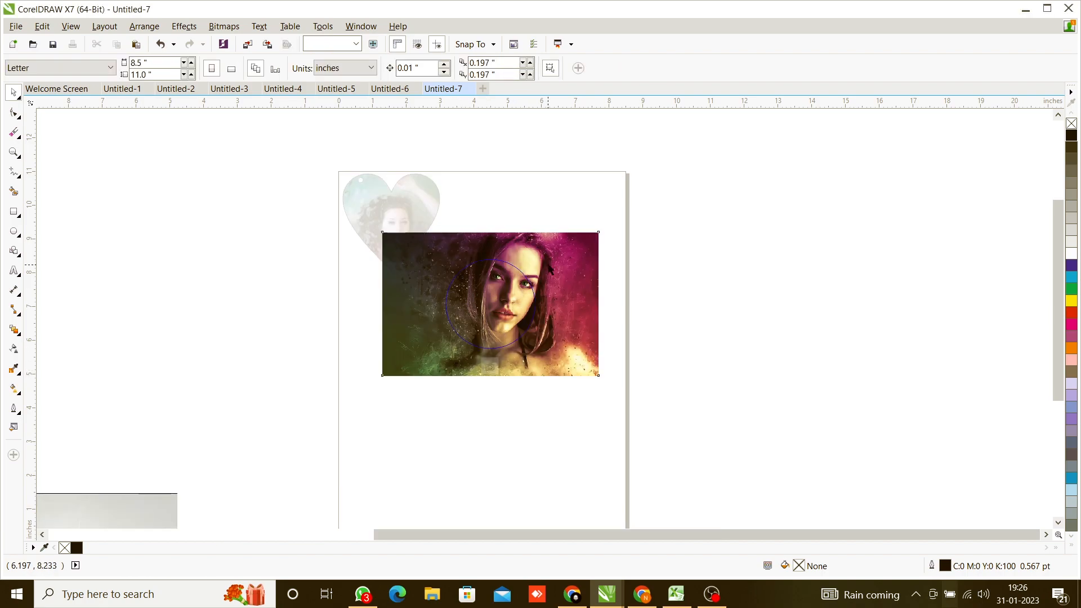
pyautogui.moveTo(601, 228); pyautogui.dragTo(527, 279)
pyautogui.moveTo(495, 323); pyautogui.dragTo(523, 300)
pyautogui.click(490, 368)
pyautogui.click(492, 383)
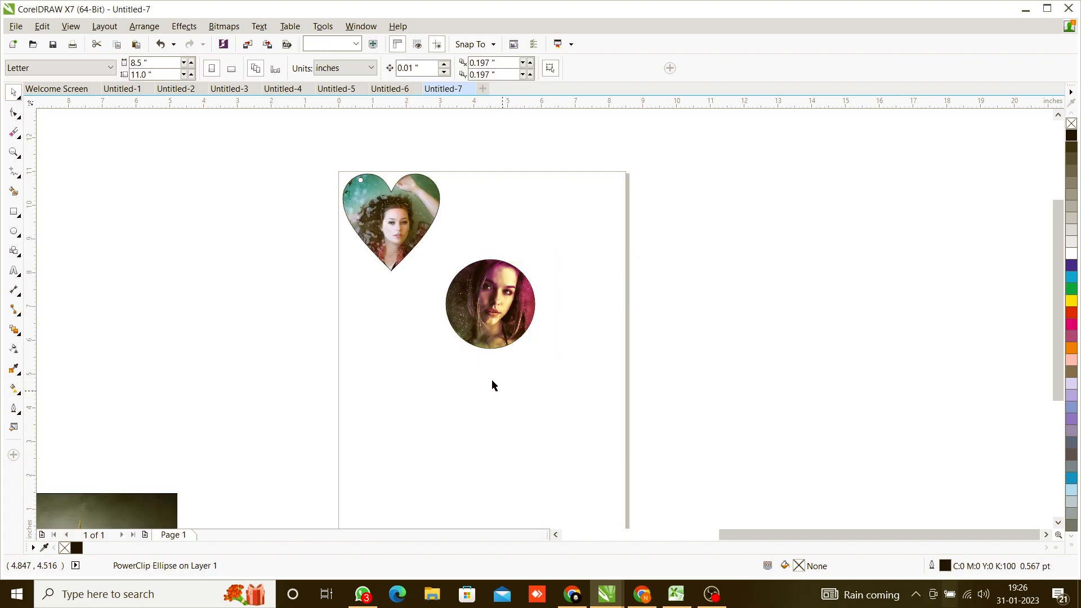
pyautogui.scroll(3, 488, 356)
pyautogui.scroll(-6, 471, 292)
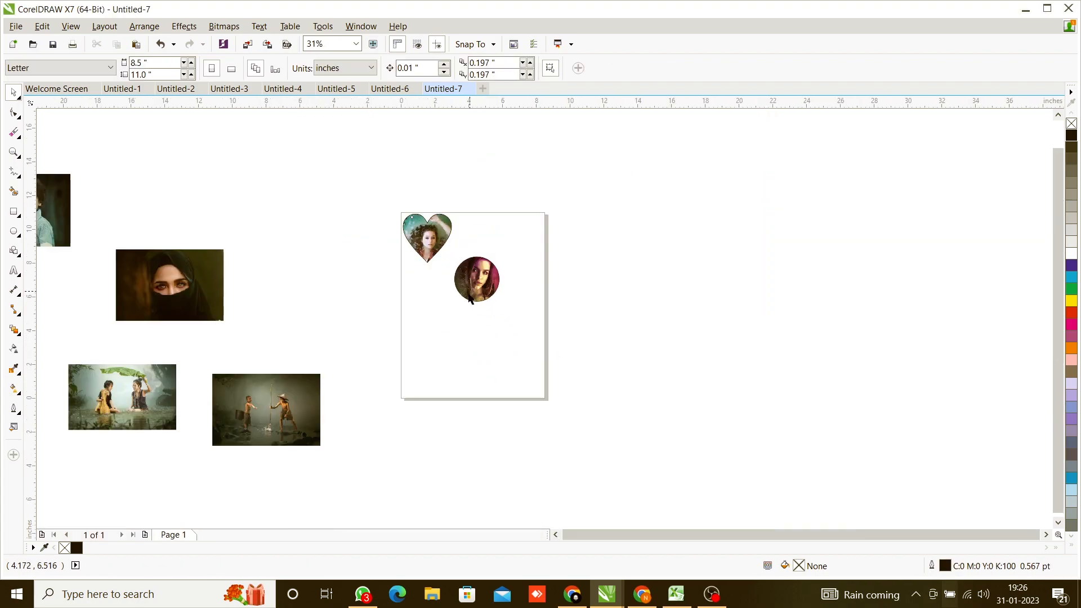
# Draw a square about 3.17 inches wide across the lower part of the page's left edge
pyautogui.click(15, 252)
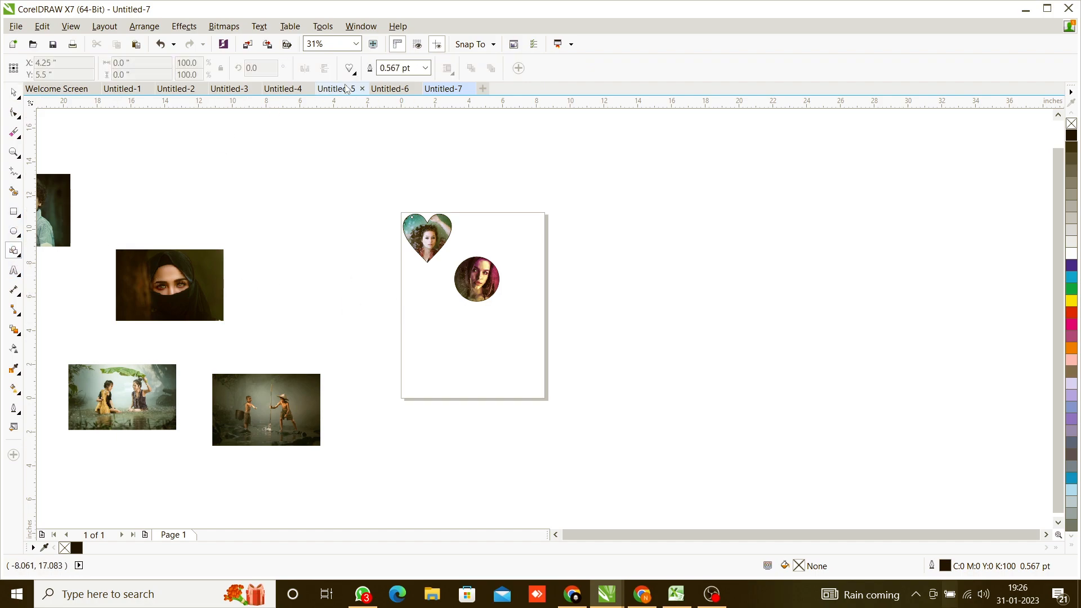
pyautogui.click(14, 211)
pyautogui.moveTo(387, 325)
pyautogui.mouseDown()
pyautogui.moveTo(461, 396)
pyautogui.moveTo(457, 357)
pyautogui.moveTo(440, 350)
pyautogui.mouseUp()
pyautogui.press('space')
pyautogui.scroll(3, 402, 371)
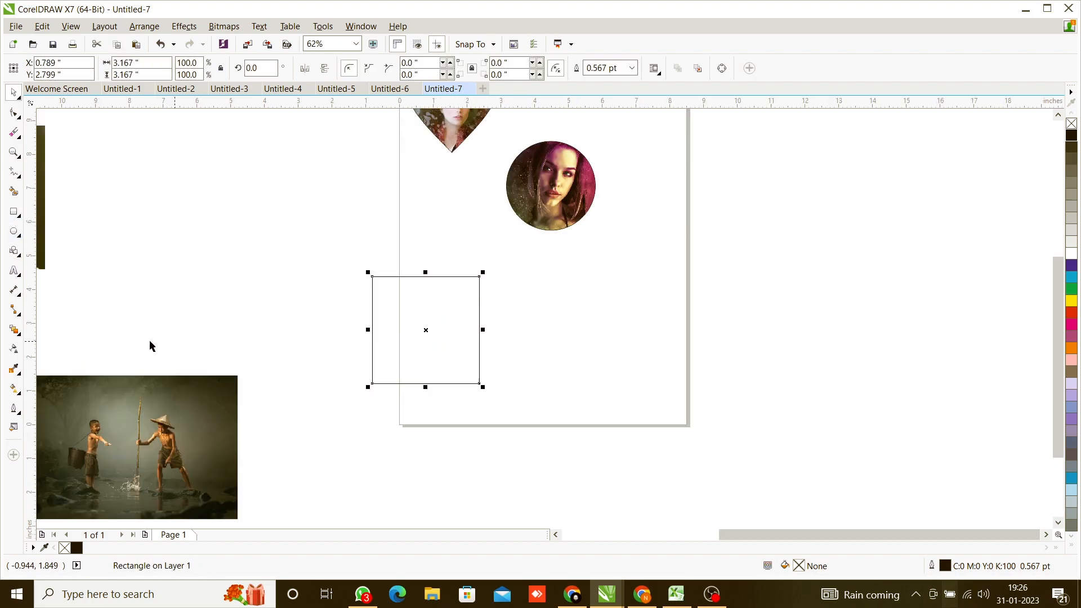
# Move the veiled woman's photo toward the page and place it inside the square with PowerClip
pyautogui.scroll(-2, 386, 390)
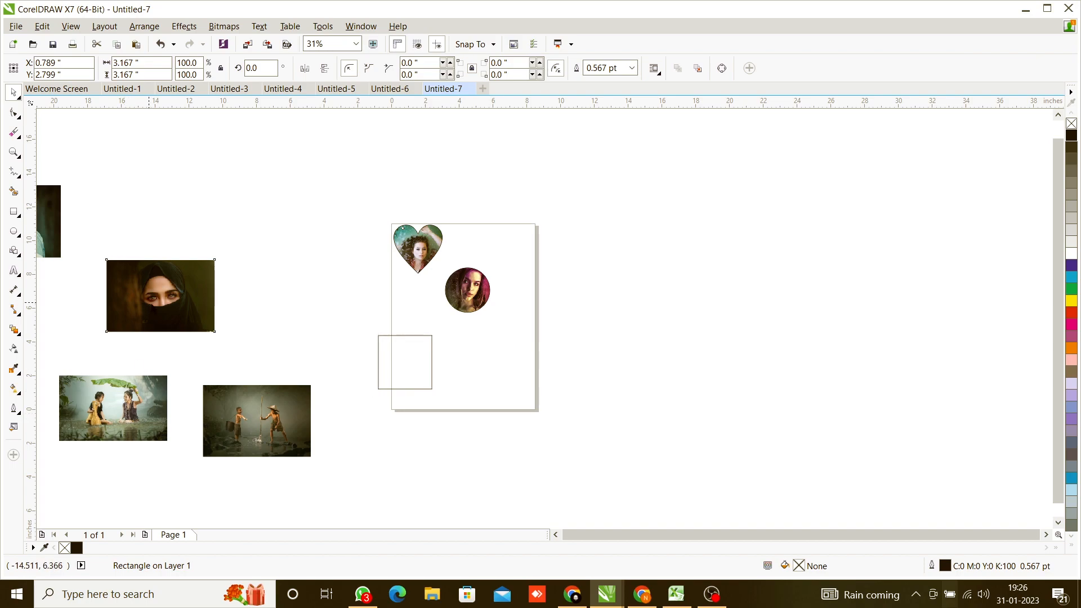
pyautogui.moveTo(146, 302); pyautogui.dragTo(236, 329)
pyautogui.rightClick(236, 329)
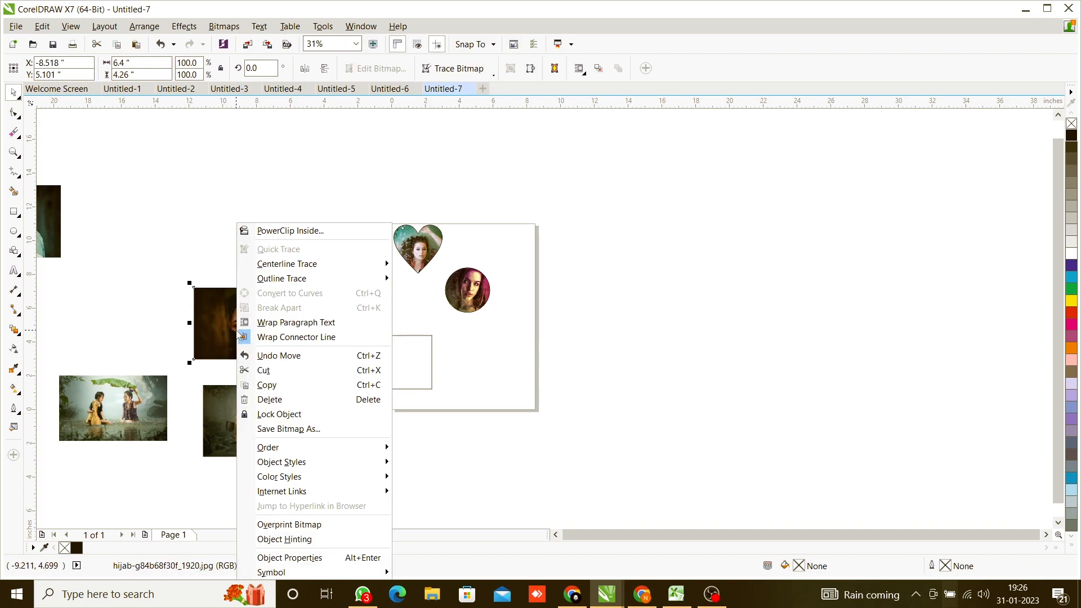
pyautogui.click(301, 231)
pyautogui.click(394, 360)
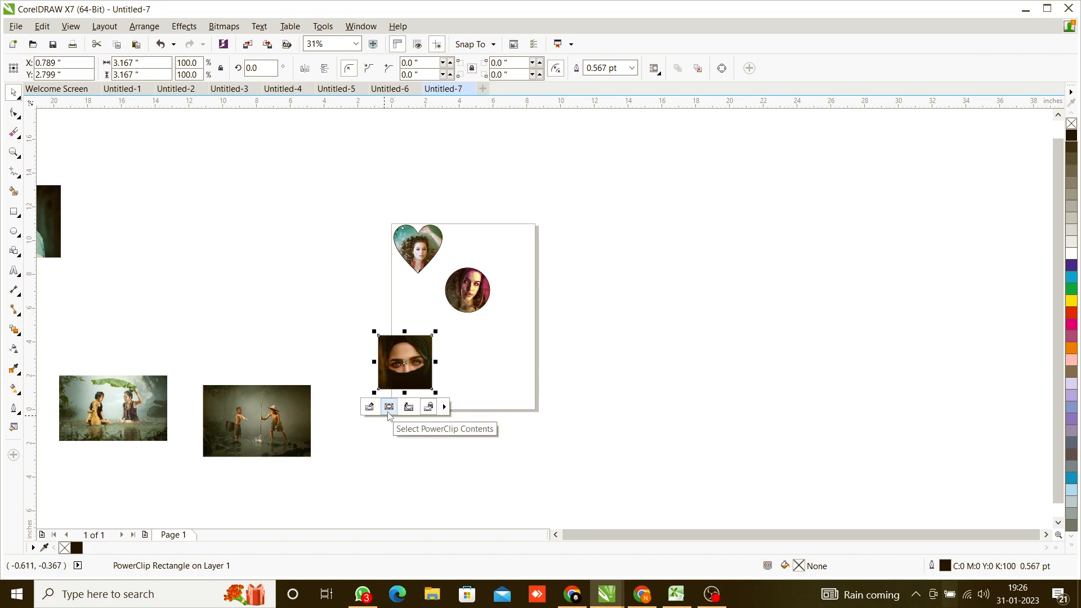
# Select the square's PowerClip contents and move the photo down and to the right, partly out of the frame
pyautogui.click(444, 407)
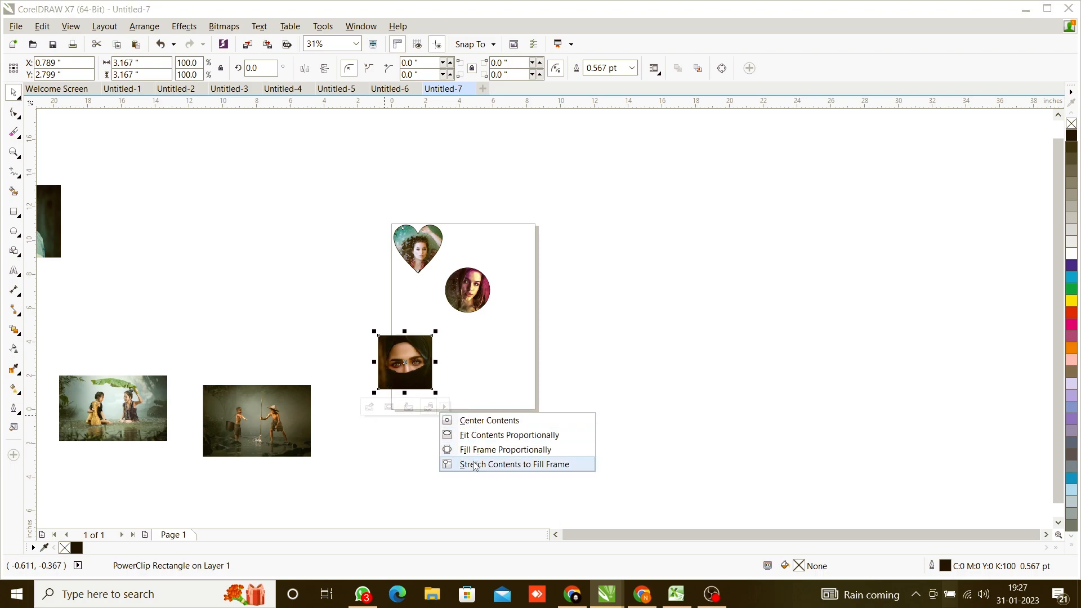
pyautogui.click(393, 408)
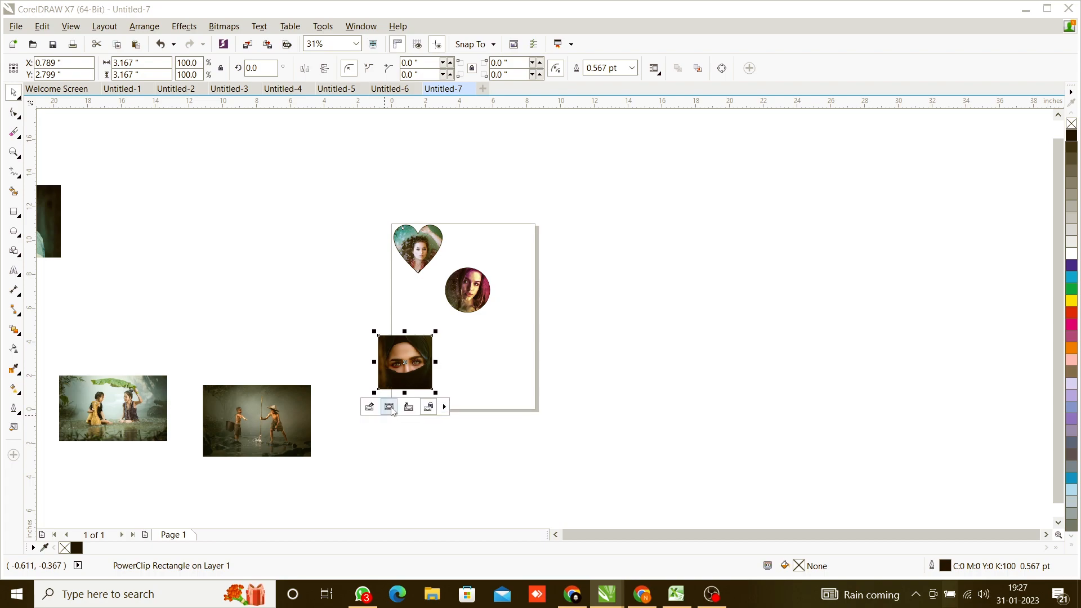
pyautogui.click(392, 408)
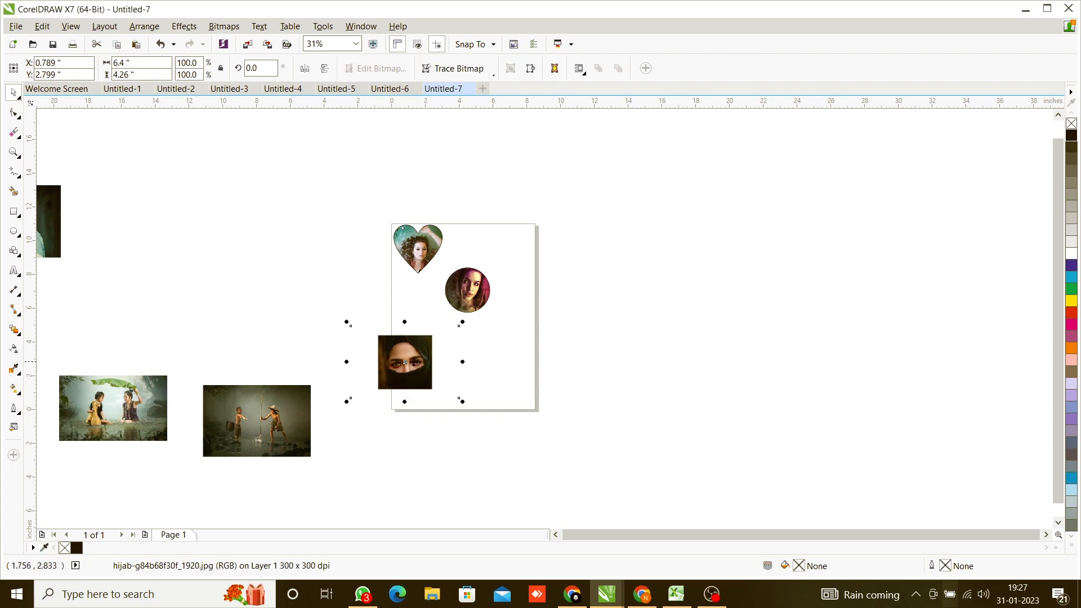
pyautogui.moveTo(402, 378); pyautogui.dragTo(457, 396)
pyautogui.scroll(2, 457, 396)
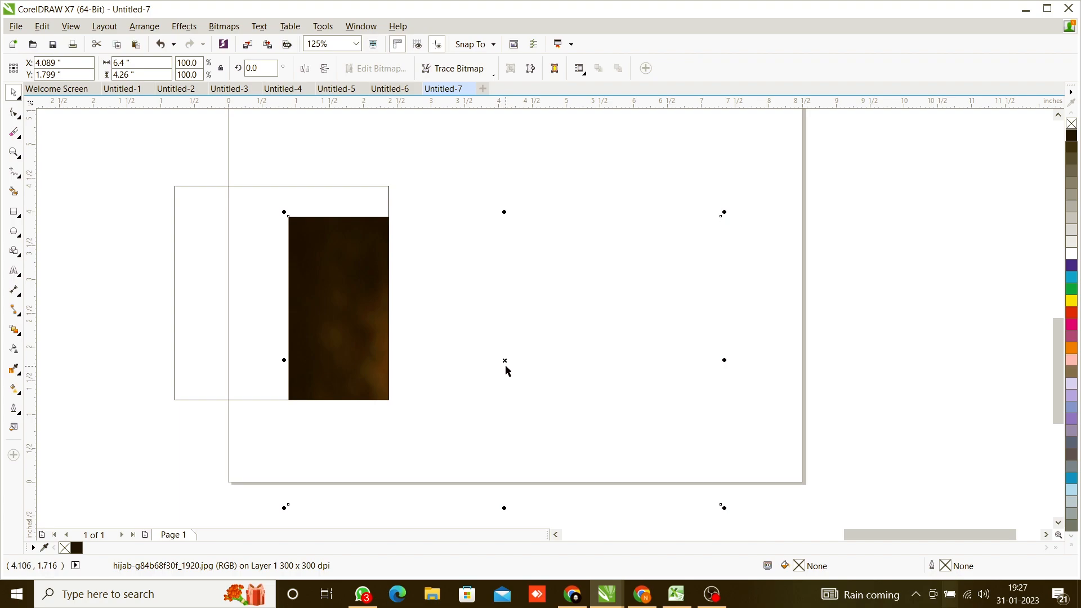
# Shift the square frame slightly up and to the right and recentre its PowerClip photo on the veiled woman's face
pyautogui.moveTo(506, 367); pyautogui.dragTo(365, 300)
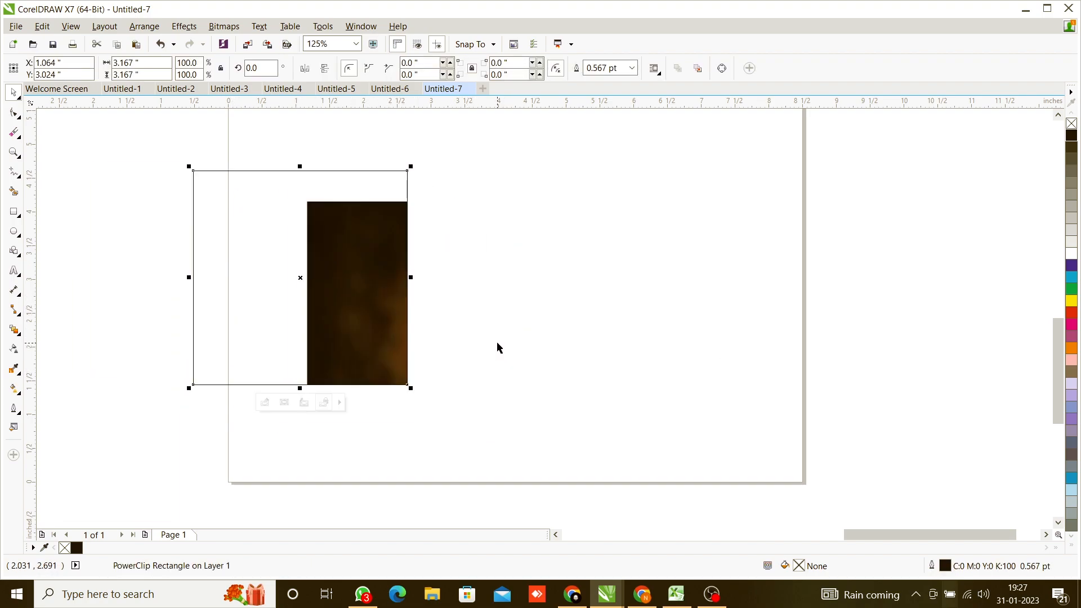
pyautogui.click(283, 403)
pyautogui.moveTo(596, 353); pyautogui.dragTo(437, 319)
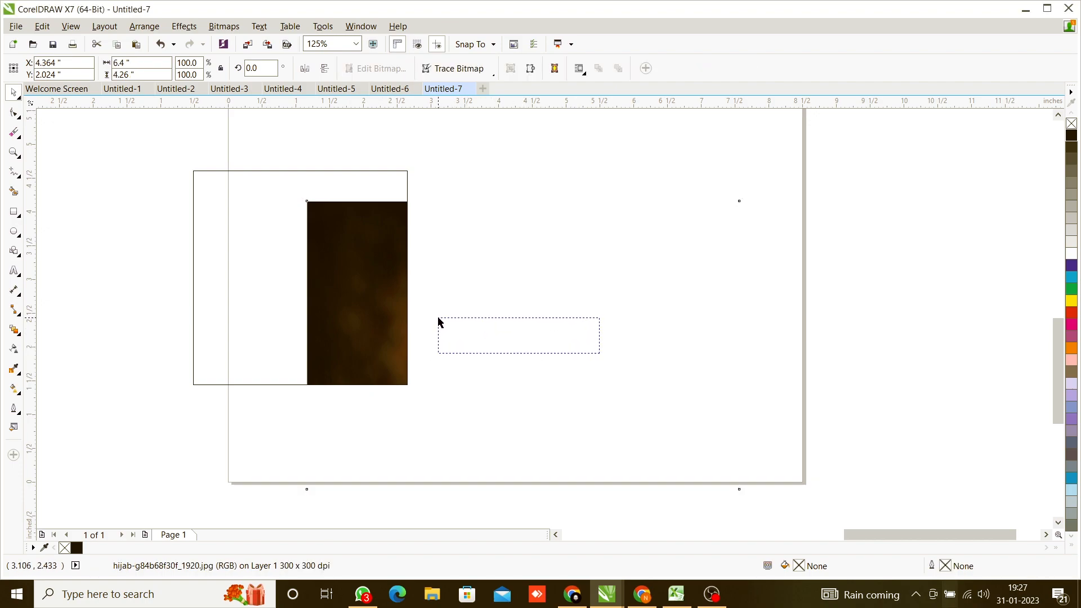
pyautogui.click(312, 388)
pyautogui.click(285, 403)
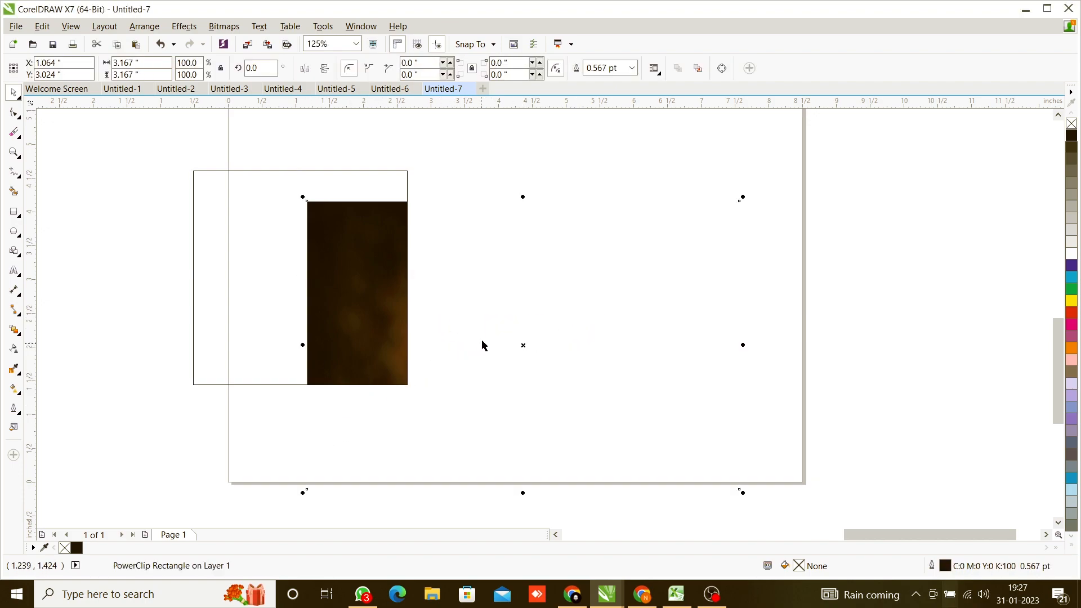
pyautogui.moveTo(524, 345); pyautogui.dragTo(342, 286)
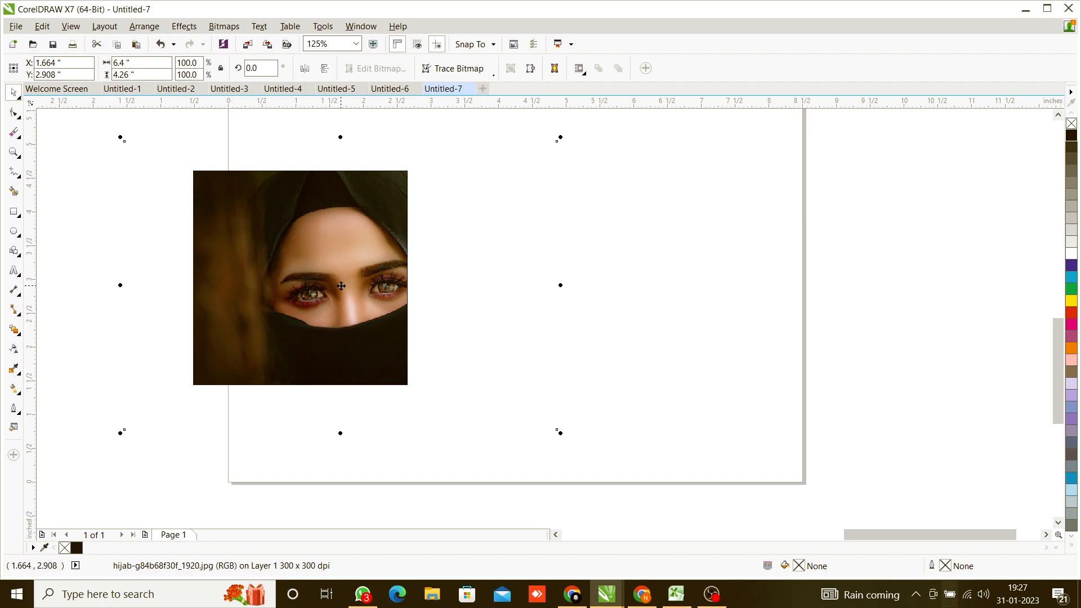
pyautogui.moveTo(341, 286); pyautogui.dragTo(312, 289)
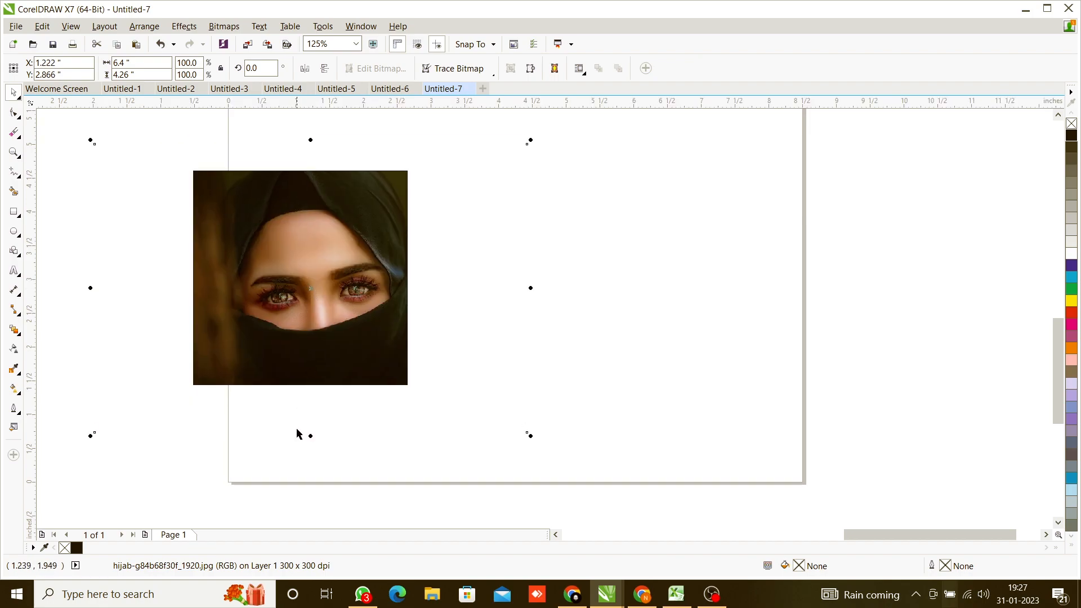
pyautogui.click(304, 415)
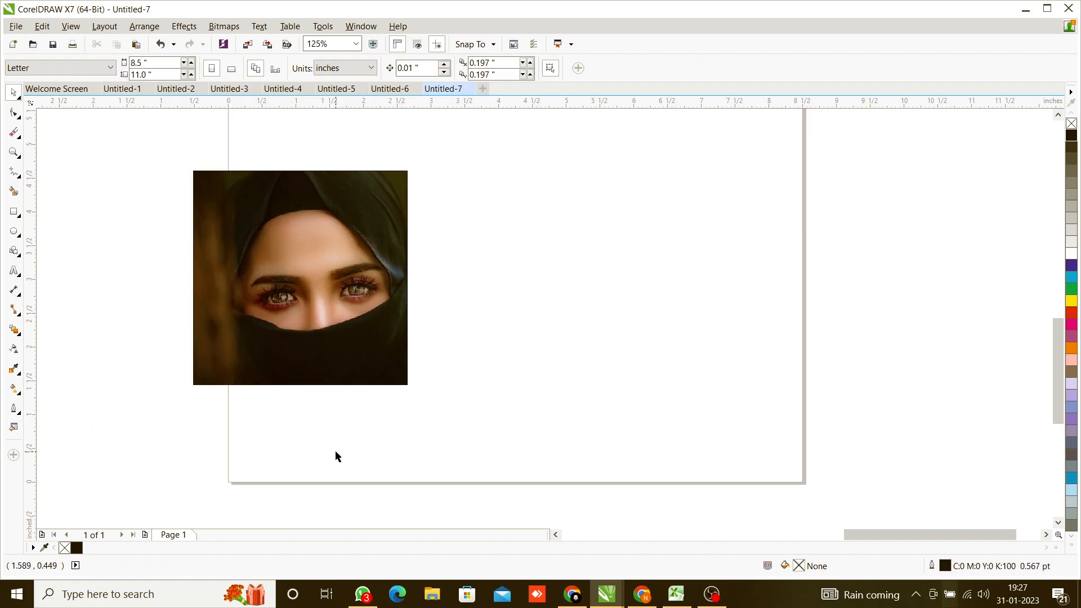
pyautogui.scroll(-2, 372, 397)
pyautogui.click(366, 383)
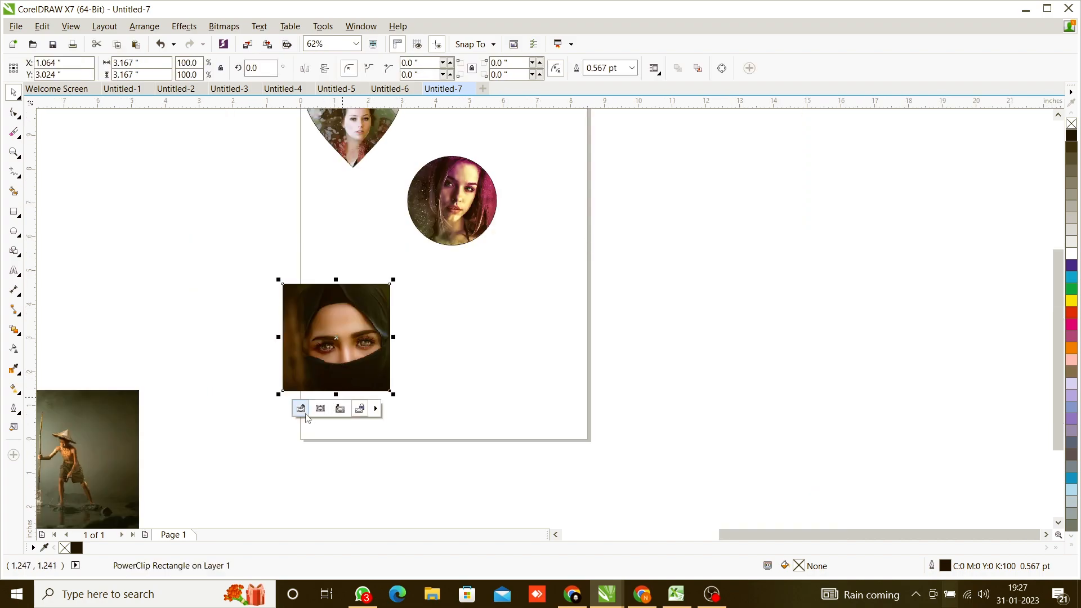
# Extract the veiled woman's photo from the square and place it back inside the frame with PowerClip
pyautogui.click(341, 410)
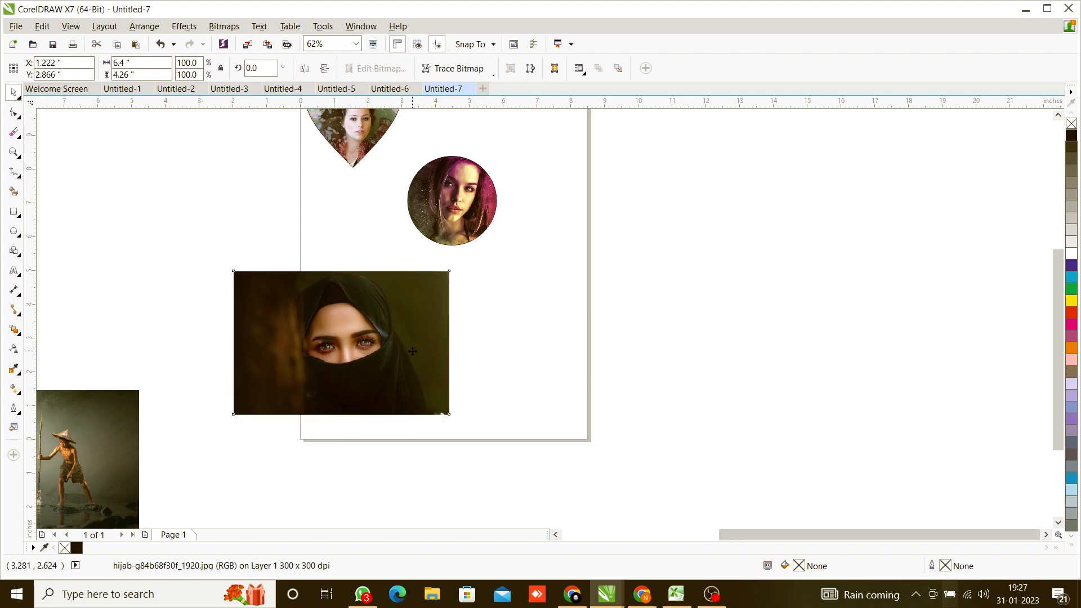
pyautogui.moveTo(412, 351); pyautogui.dragTo(689, 402)
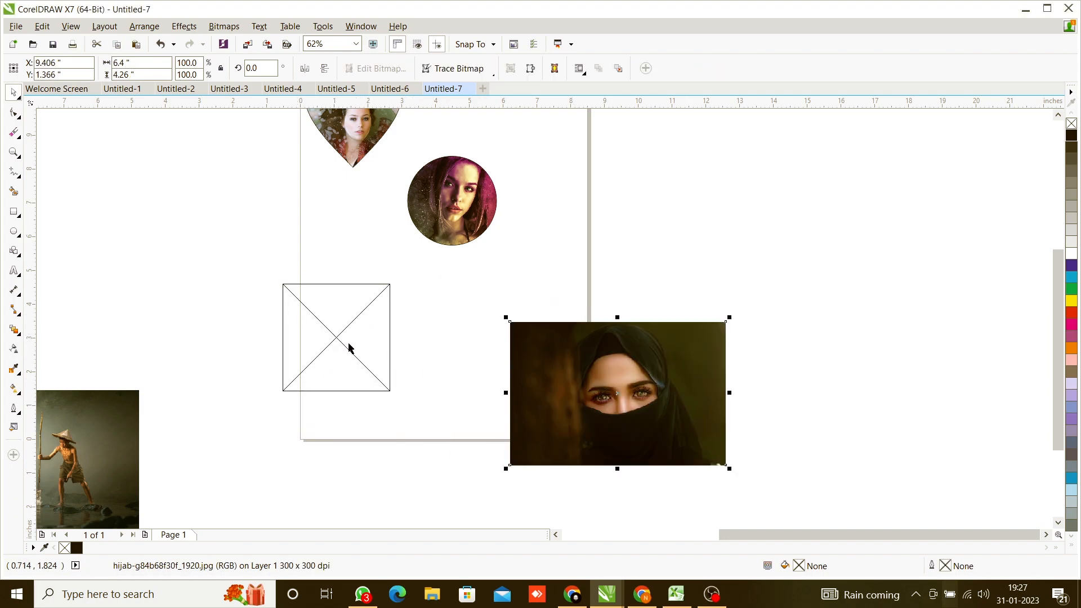
pyautogui.rightClick(561, 388)
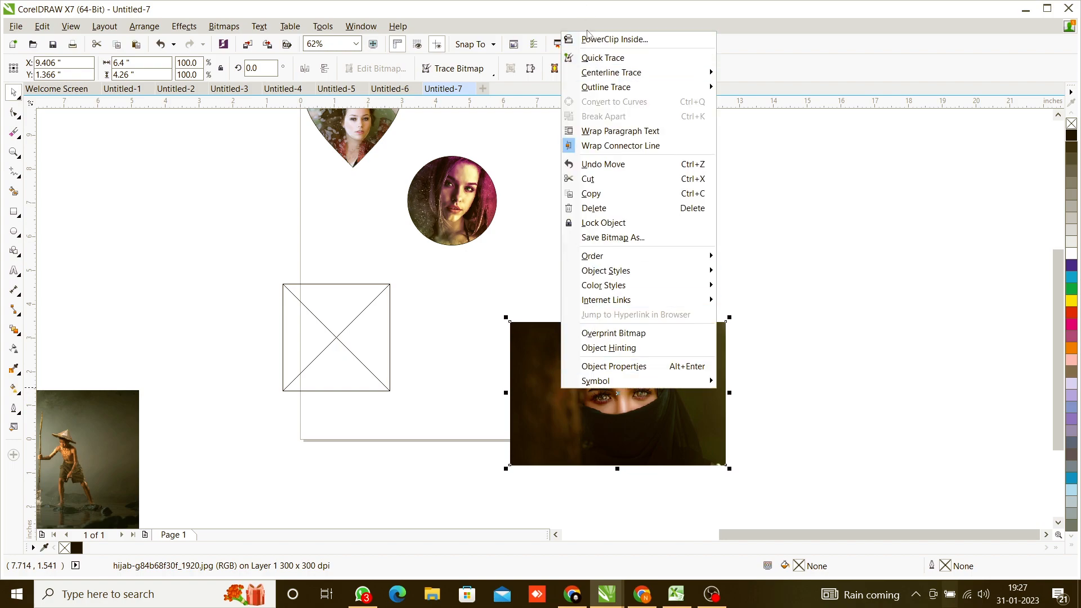
pyautogui.click(581, 43)
pyautogui.click(360, 328)
pyautogui.scroll(2, 323, 349)
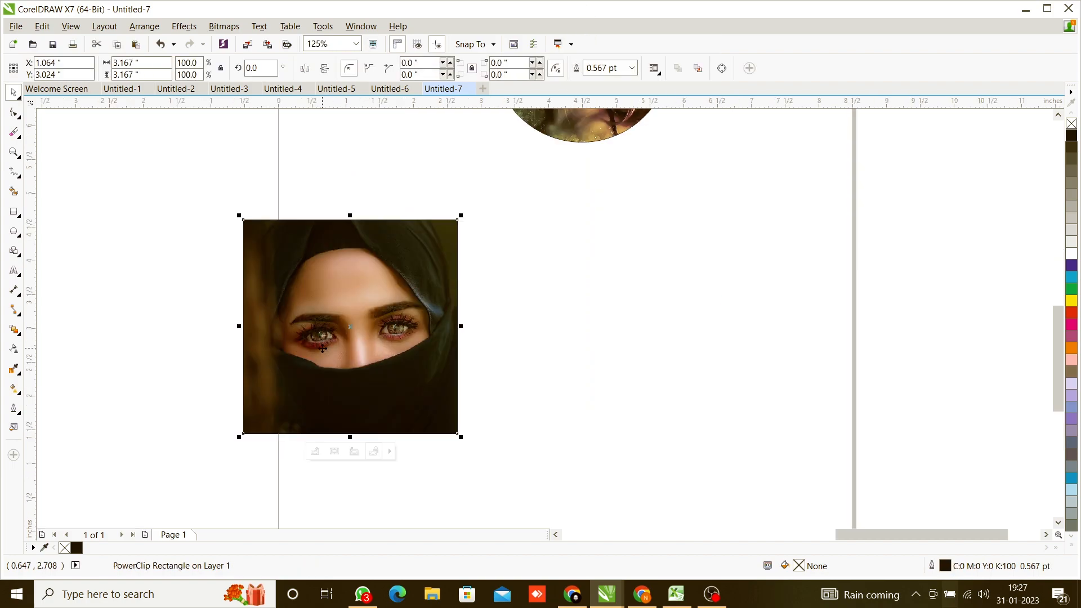
# Extract the veiled woman's photo from the square and set it beside the empty frame, shifting the frame slightly down
pyautogui.click(354, 451)
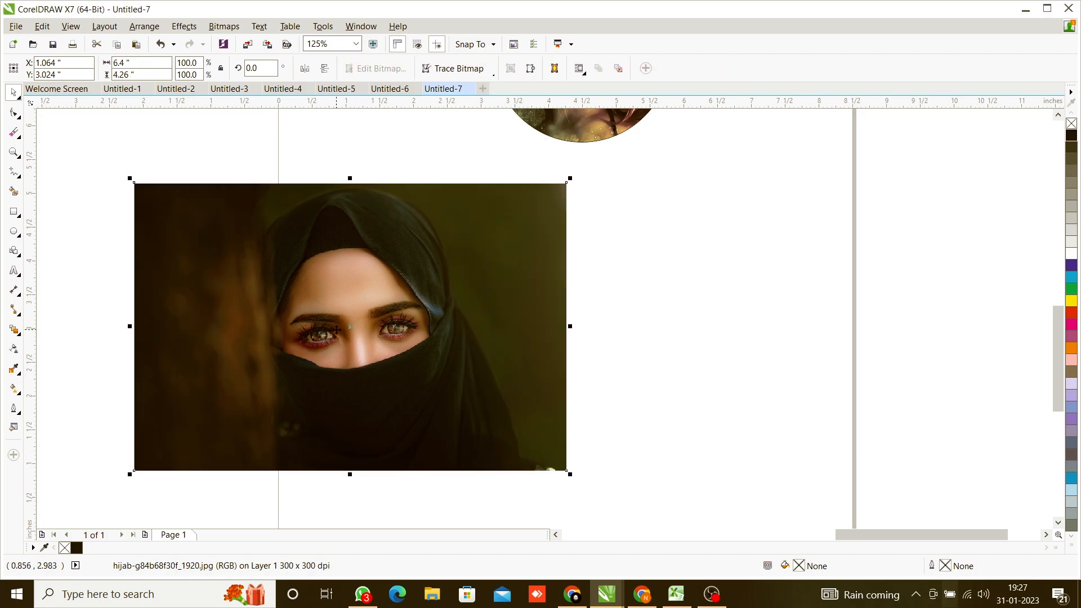
pyautogui.scroll(-2, 335, 331)
pyautogui.moveTo(343, 329); pyautogui.dragTo(545, 403)
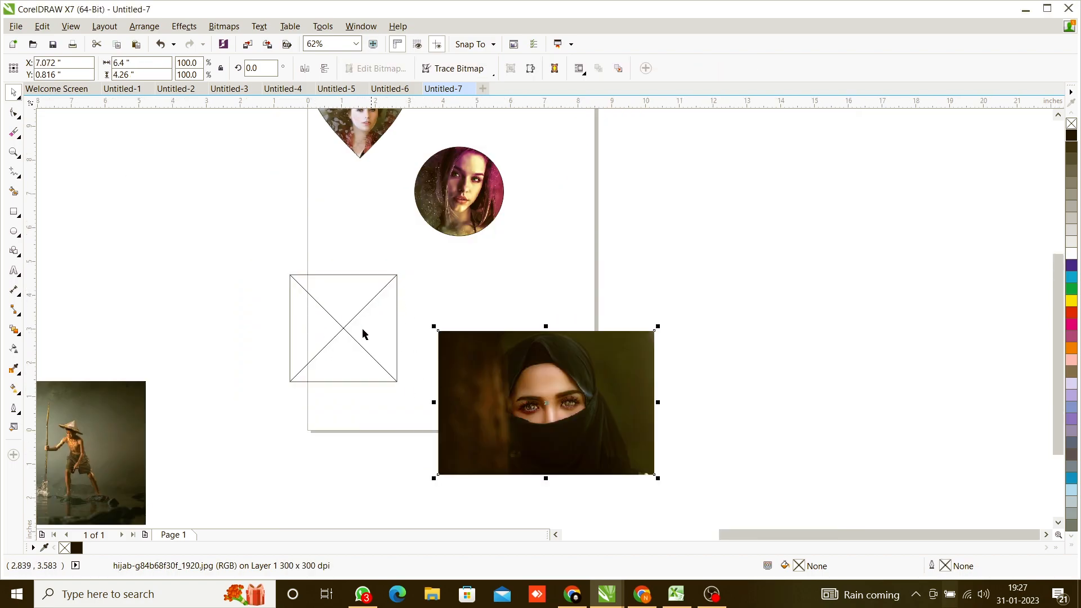
pyautogui.moveTo(382, 310); pyautogui.dragTo(341, 349)
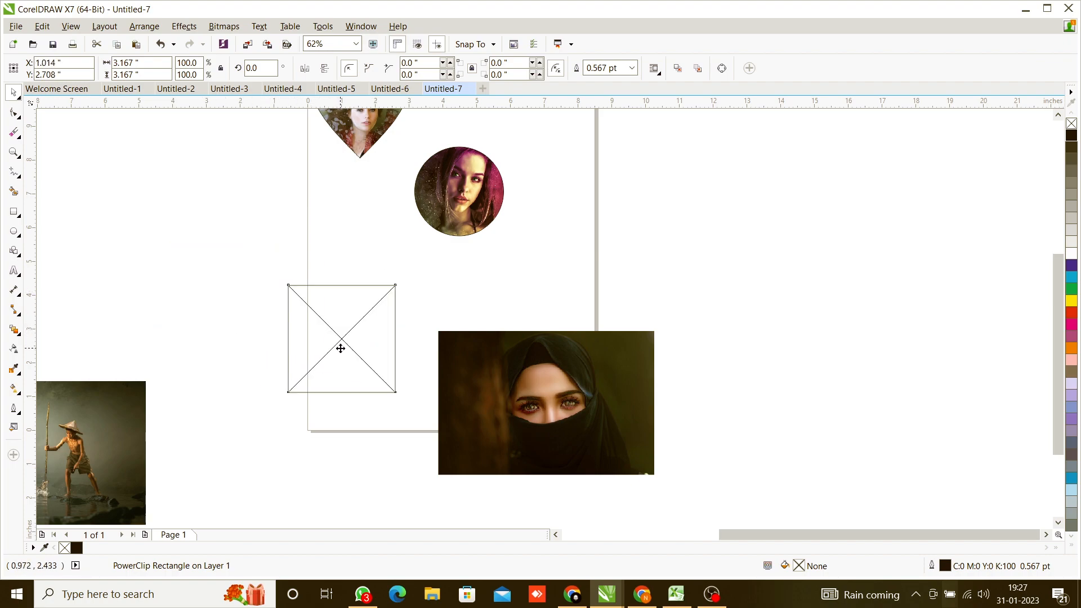
pyautogui.click(565, 409)
pyautogui.moveTo(566, 408); pyautogui.dragTo(543, 363)
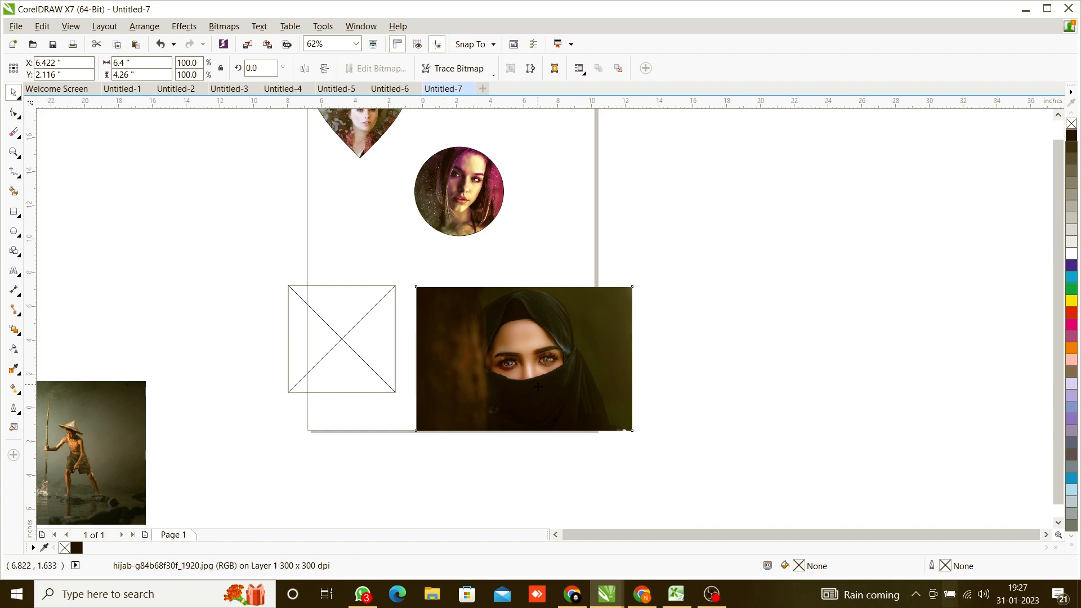
# Move the veiled woman's photo off the page's left side, partly over the photo of the two children
pyautogui.scroll(-2, 530, 372)
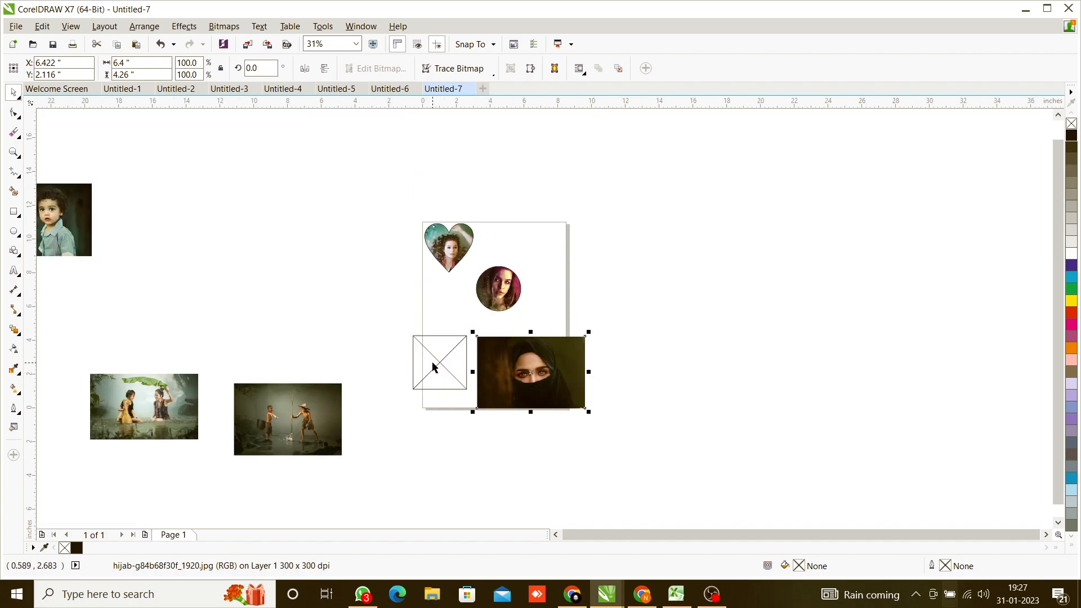
pyautogui.click(451, 332)
pyautogui.scroll(2, 451, 331)
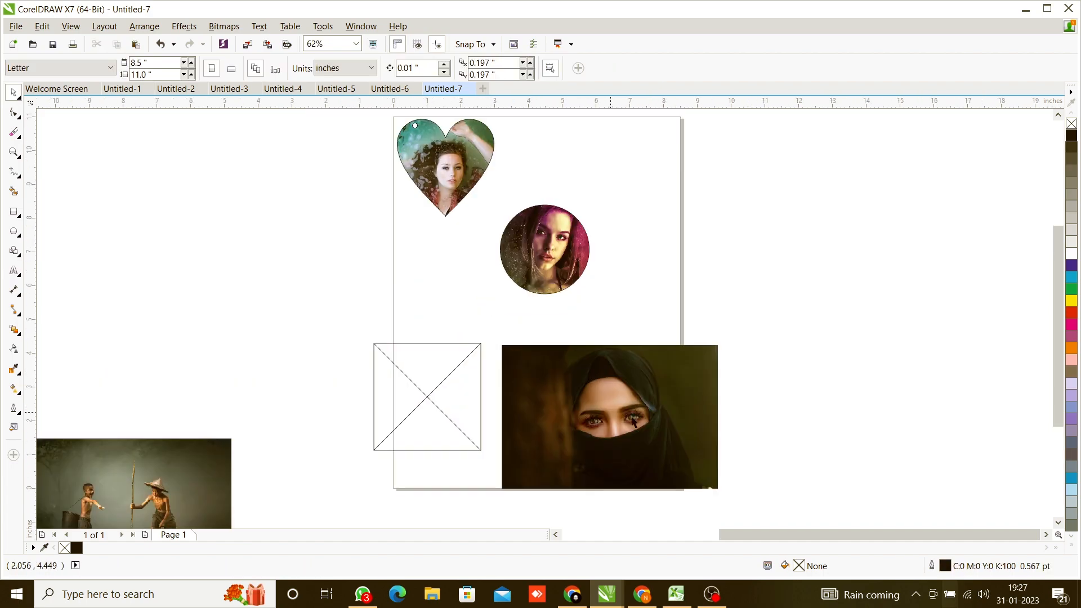
pyautogui.scroll(-1, 483, 376)
pyautogui.moveTo(535, 399); pyautogui.dragTo(346, 414)
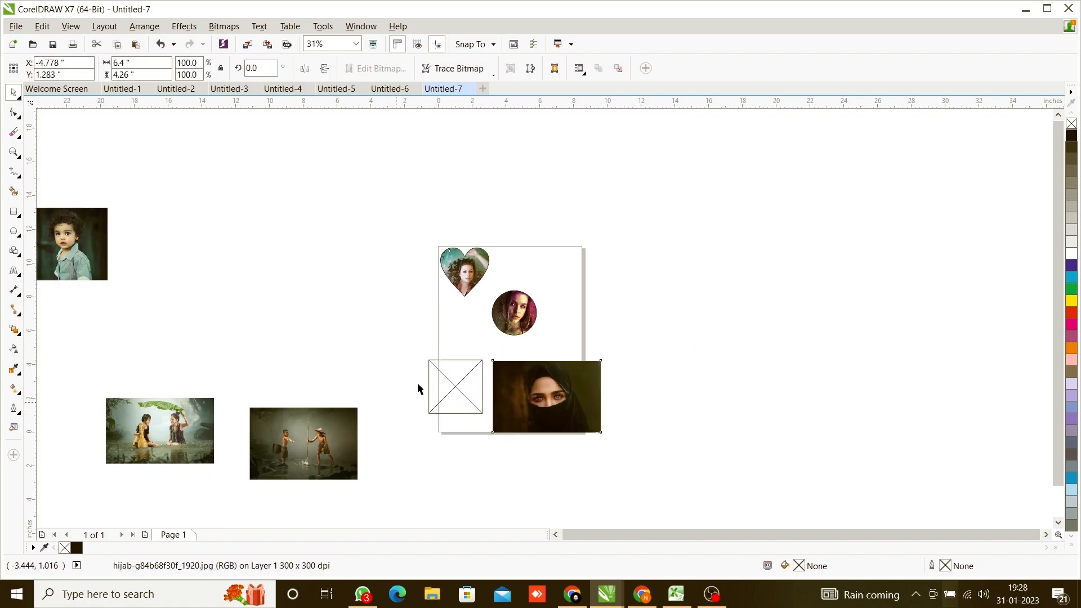
# Add the artistic text BABY beside the square frame and enlarge it to about 225 pt
pyautogui.click(13, 271)
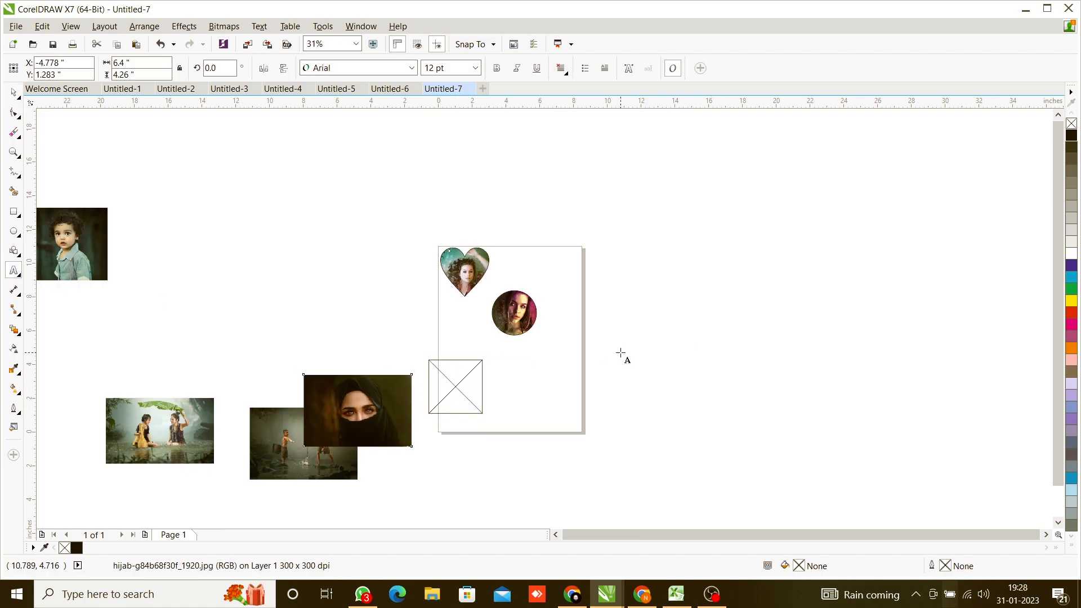
pyautogui.scroll(2, 622, 354)
pyautogui.click(494, 400)
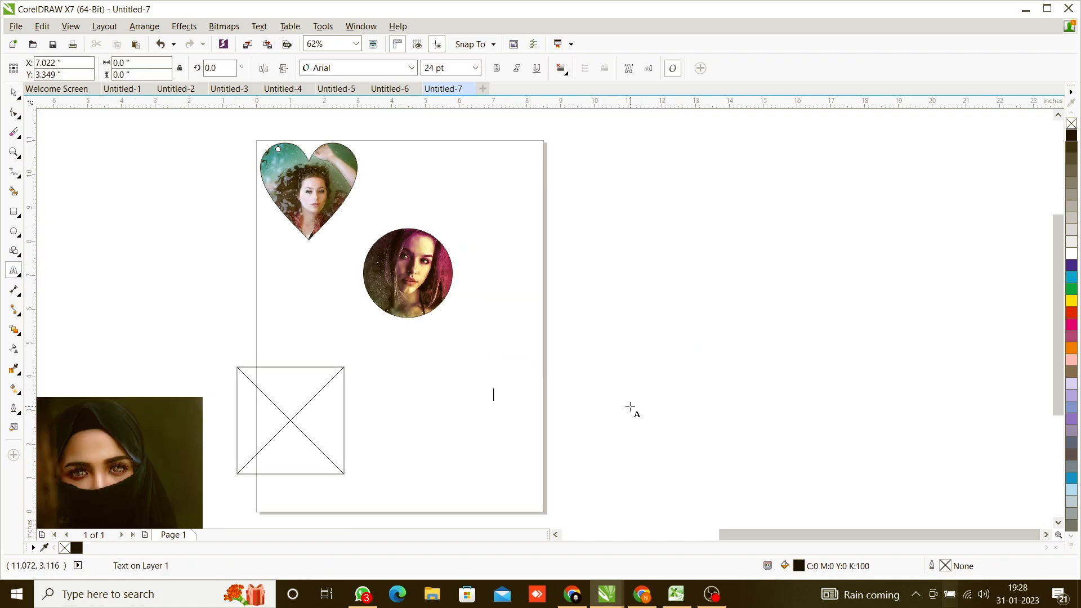
pyautogui.write('BABY')
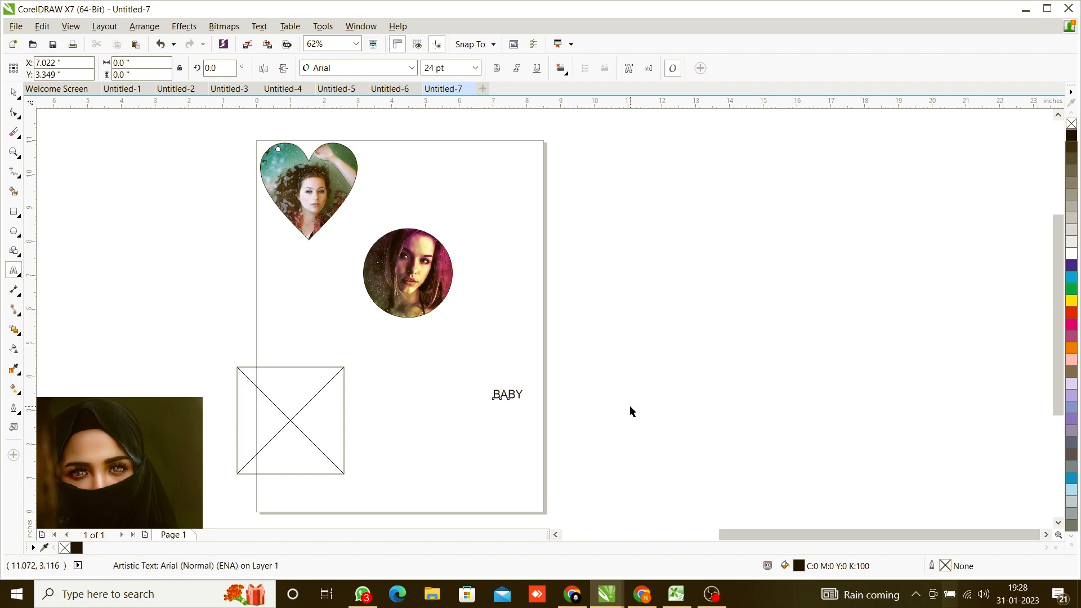
pyautogui.hotkey('ctrl', 'space')
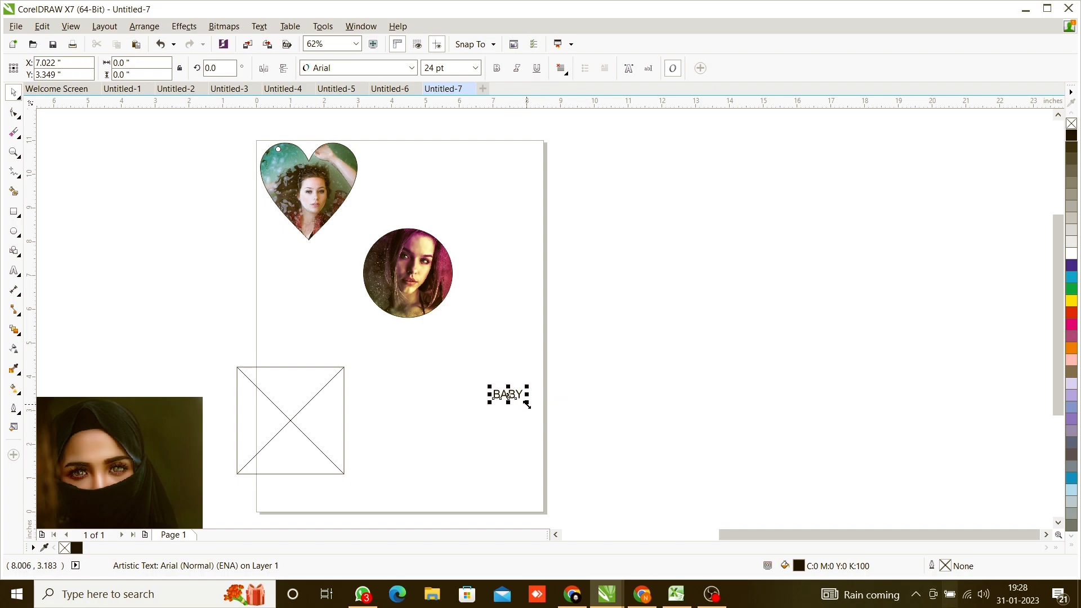
pyautogui.moveTo(522, 400); pyautogui.dragTo(770, 470)
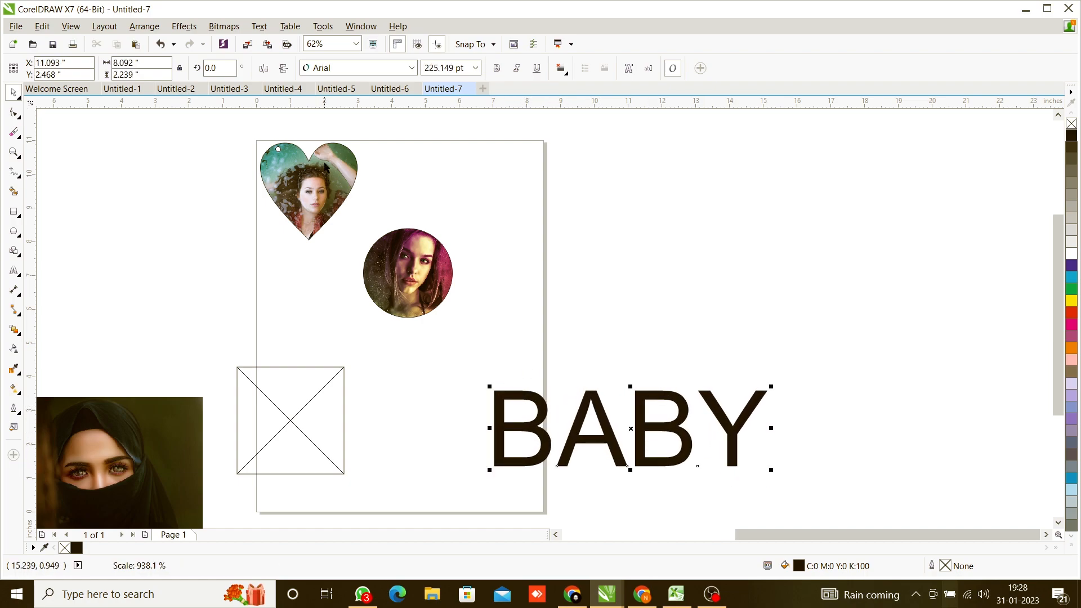
# Set the BABY text's font to Arial Black
pyautogui.click(367, 68)
pyautogui.moveTo(370, 86)
pyautogui.moveTo(405, 97)
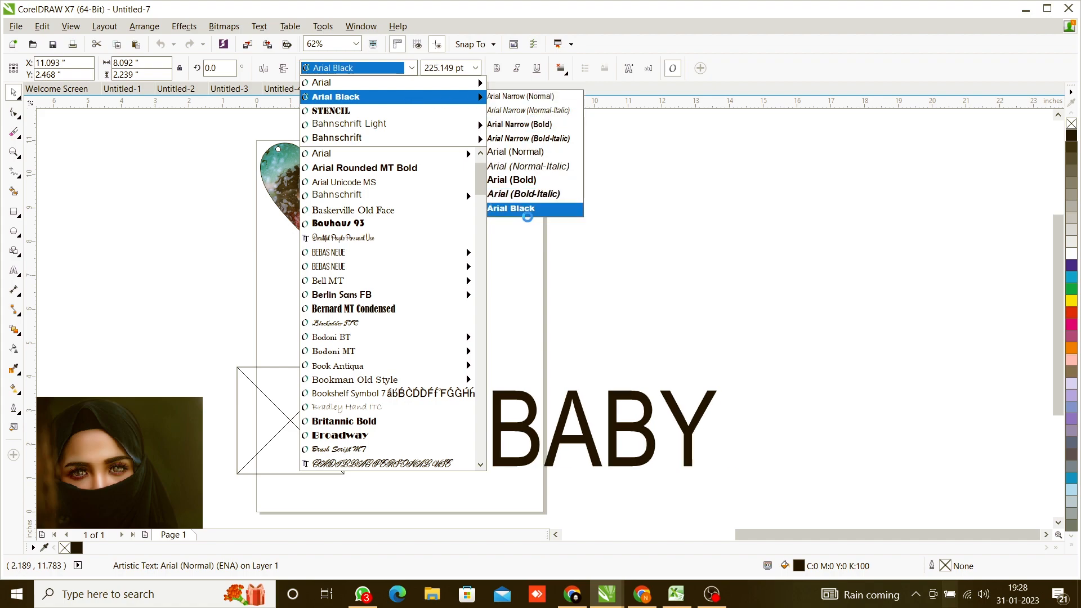
pyautogui.click(523, 208)
# Duplicate the BABY text below the original and move the copy slightly up toward it
pyautogui.moveTo(698, 449); pyautogui.dragTo(622, 497)
pyautogui.rightClick(621, 496)
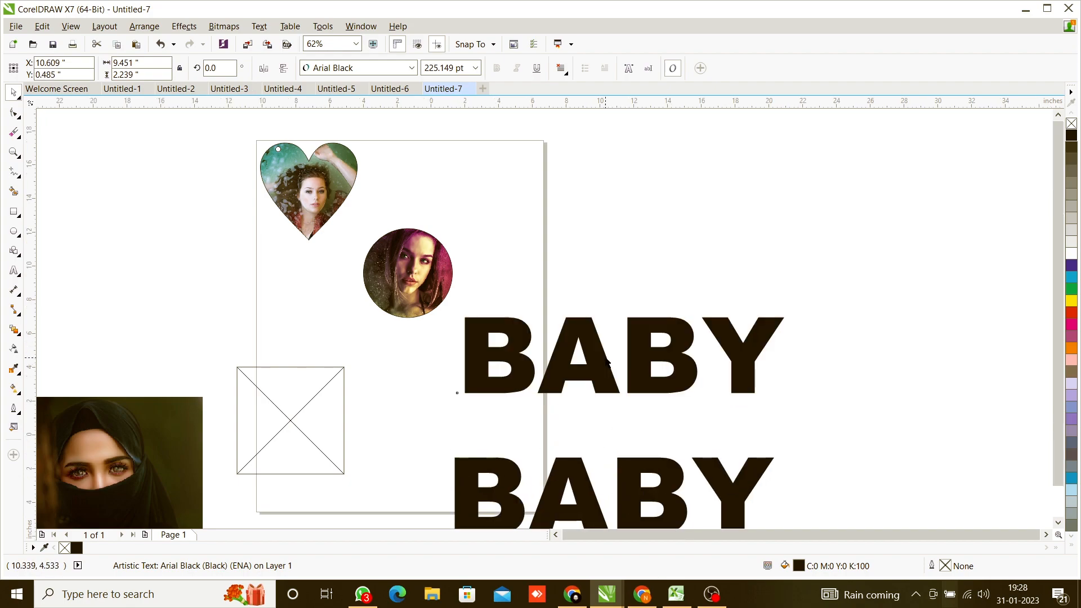
pyautogui.scroll(-2, 605, 359)
pyautogui.scroll(2, 608, 368)
pyautogui.moveTo(618, 428); pyautogui.dragTo(624, 411)
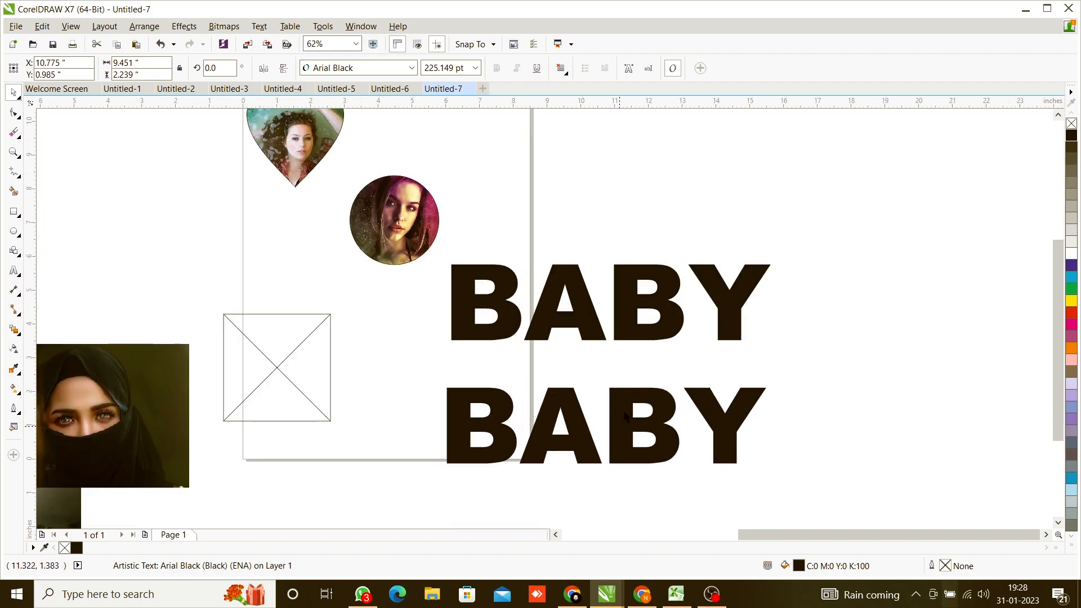
# Move the upper BABY text up and break the lower copy apart into separate letters
pyautogui.scroll(-2, 547, 404)
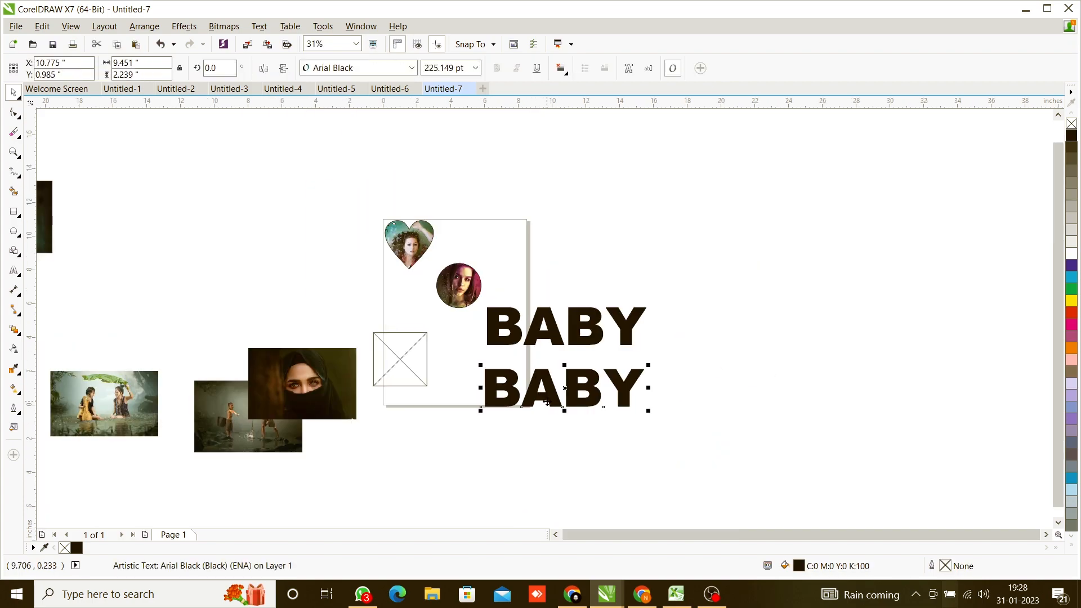
pyautogui.click(505, 332)
pyautogui.moveTo(515, 304); pyautogui.dragTo(514, 281)
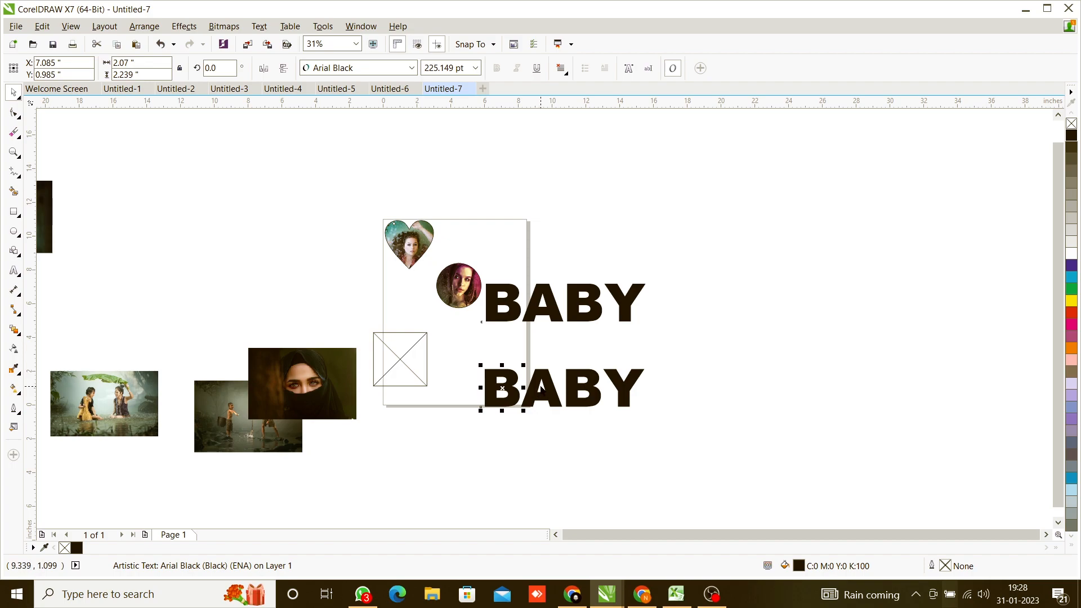
# Select the lower BABY's letters one by one, then move its second B down and undo that move
pyautogui.click(584, 388)
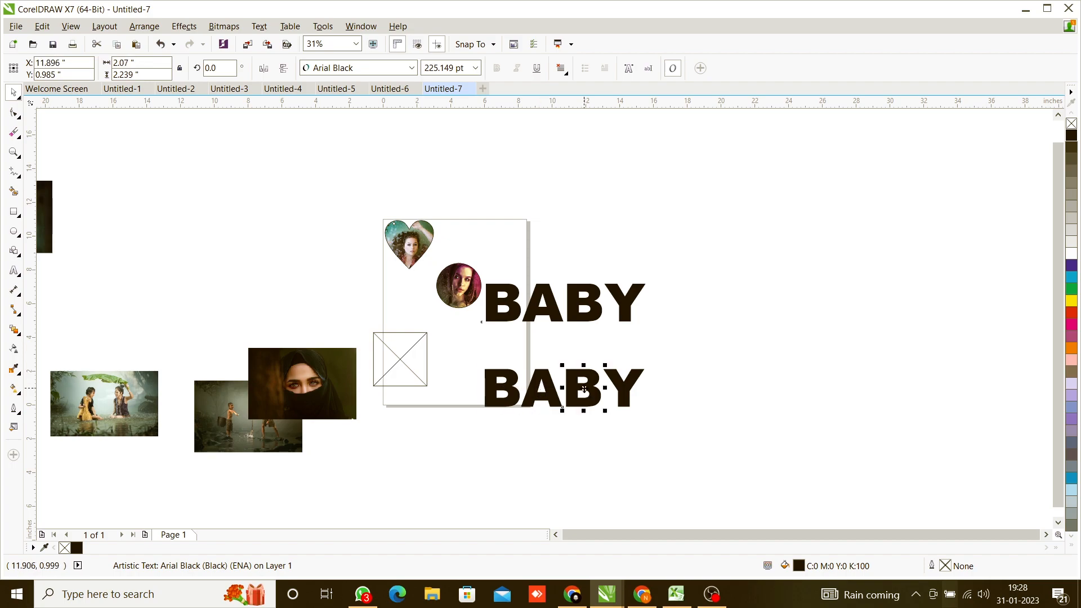
pyautogui.click(653, 413)
pyautogui.scroll(2, 490, 394)
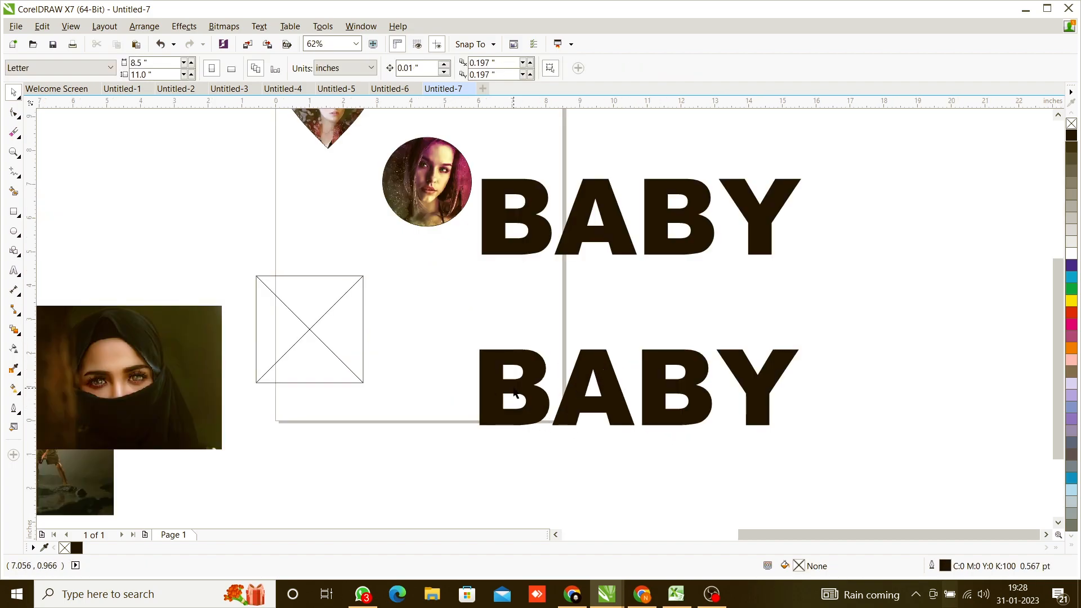
pyautogui.click(515, 393)
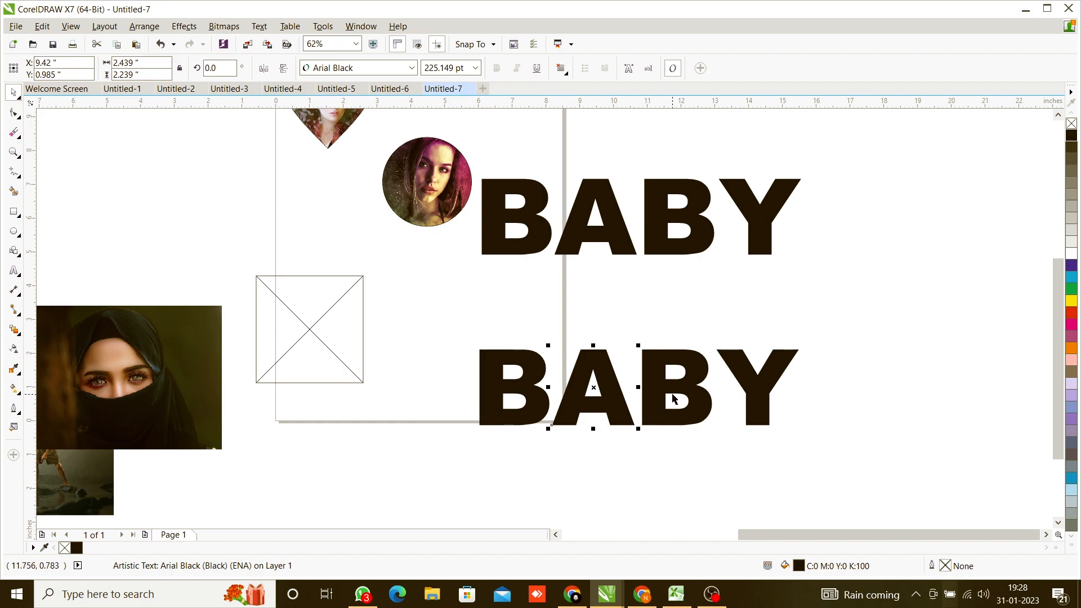
pyautogui.moveTo(674, 388); pyautogui.dragTo(684, 428)
pyautogui.hotkey('ctrl', 'z')
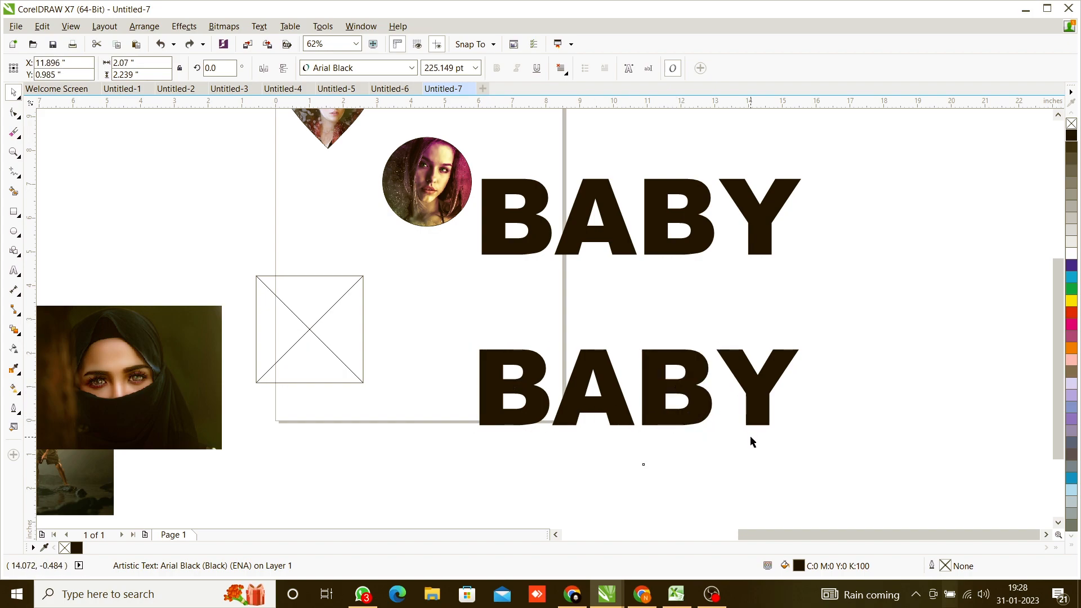
# Move the veiled woman's photo to just below the empty square frame, clear of the children's photo
pyautogui.click(463, 340)
pyautogui.scroll(-2, 463, 340)
pyautogui.moveTo(281, 355); pyautogui.dragTo(385, 398)
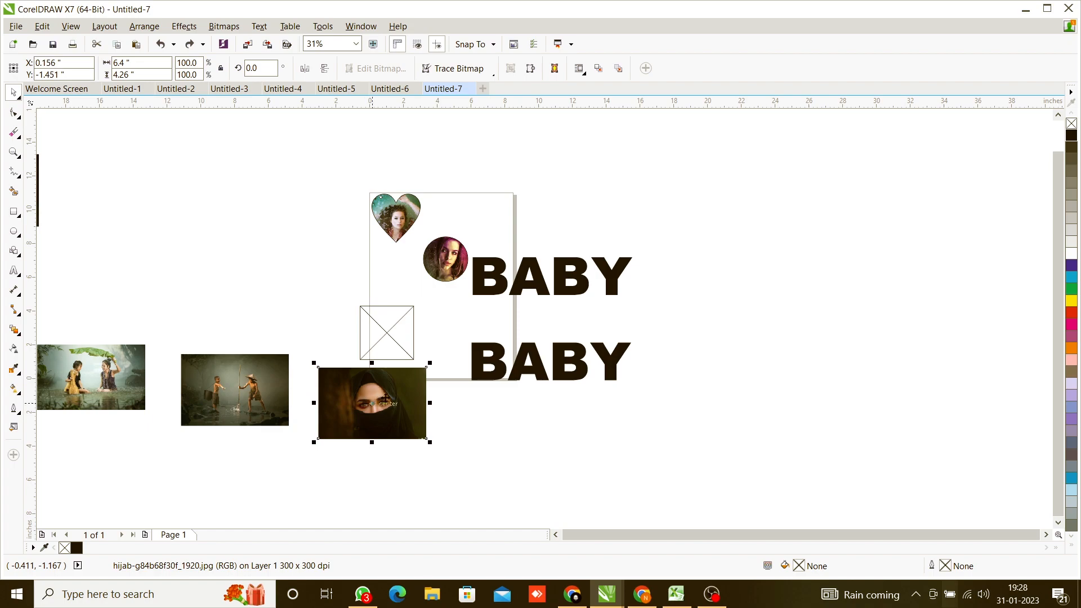
# Move the photo of the two children up and place it inside the upper BABY text with PowerClip
pyautogui.moveTo(277, 392); pyautogui.dragTo(388, 324)
pyautogui.hotkey('ctrl', 'z')
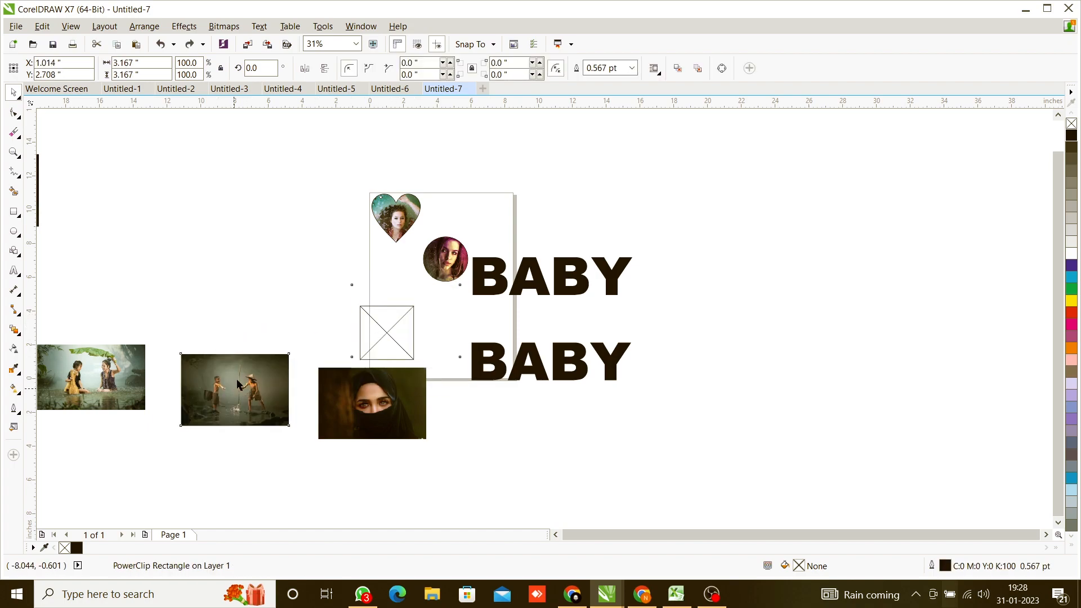
pyautogui.moveTo(237, 381); pyautogui.dragTo(281, 277)
pyautogui.rightClick(281, 277)
pyautogui.click(334, 230)
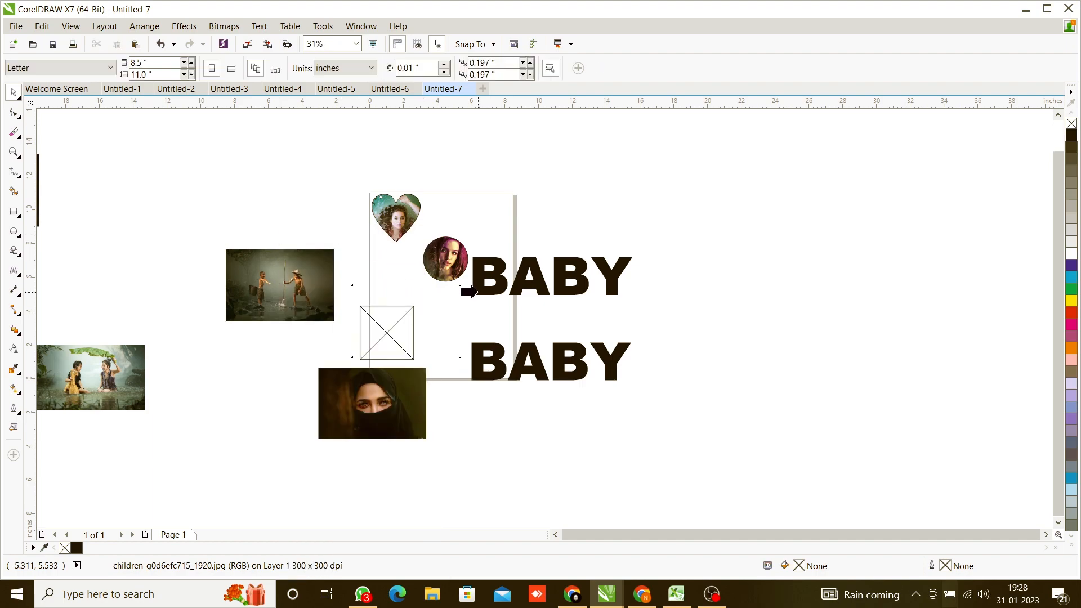
pyautogui.click(496, 277)
pyautogui.hotkey('shift', 'F2')
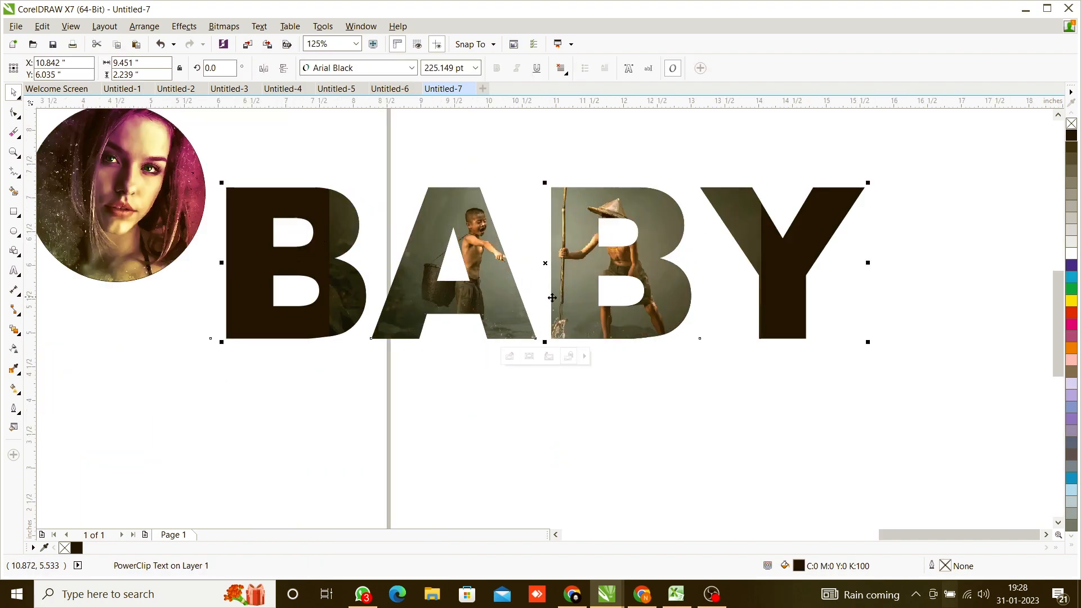
# Move the photo-filled BABY text to the right and give it a red fill and a red outline
pyautogui.moveTo(574, 289); pyautogui.dragTo(697, 300)
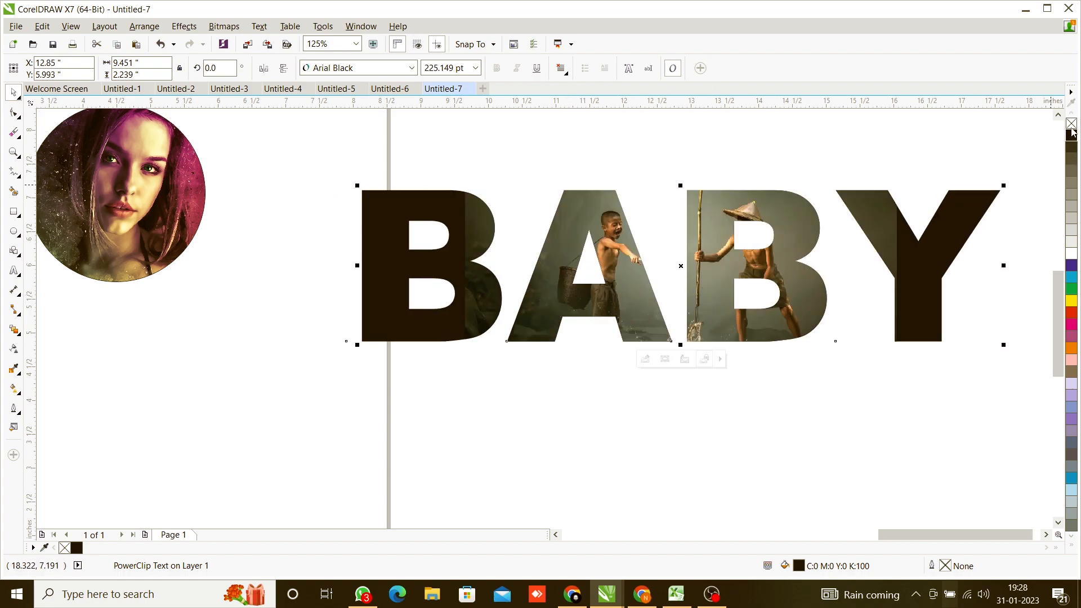
pyautogui.rightClick(1073, 303)
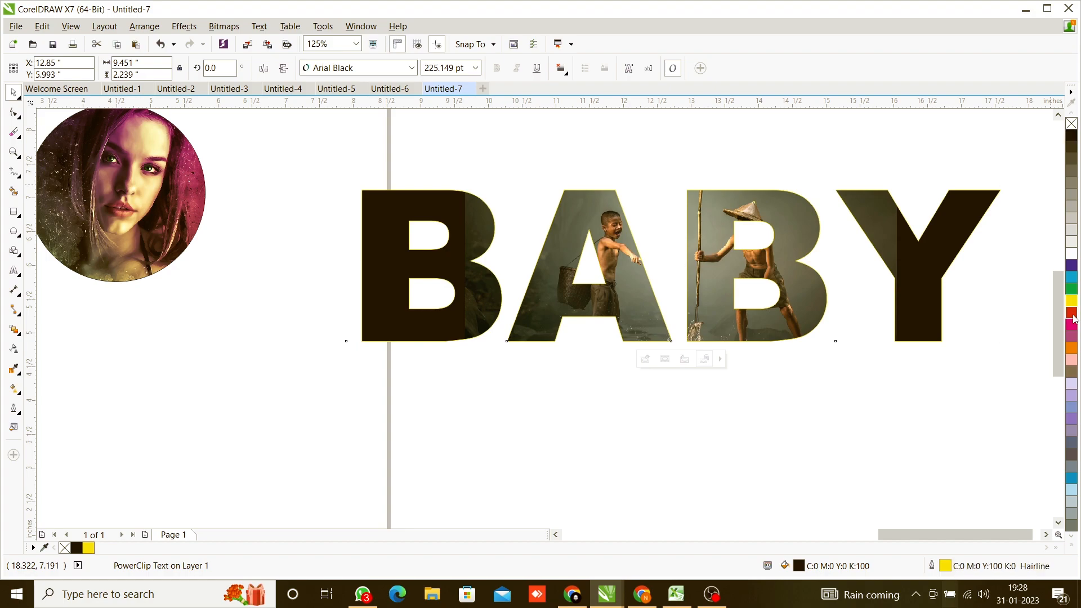
pyautogui.click(1072, 313)
pyautogui.rightClick(1070, 314)
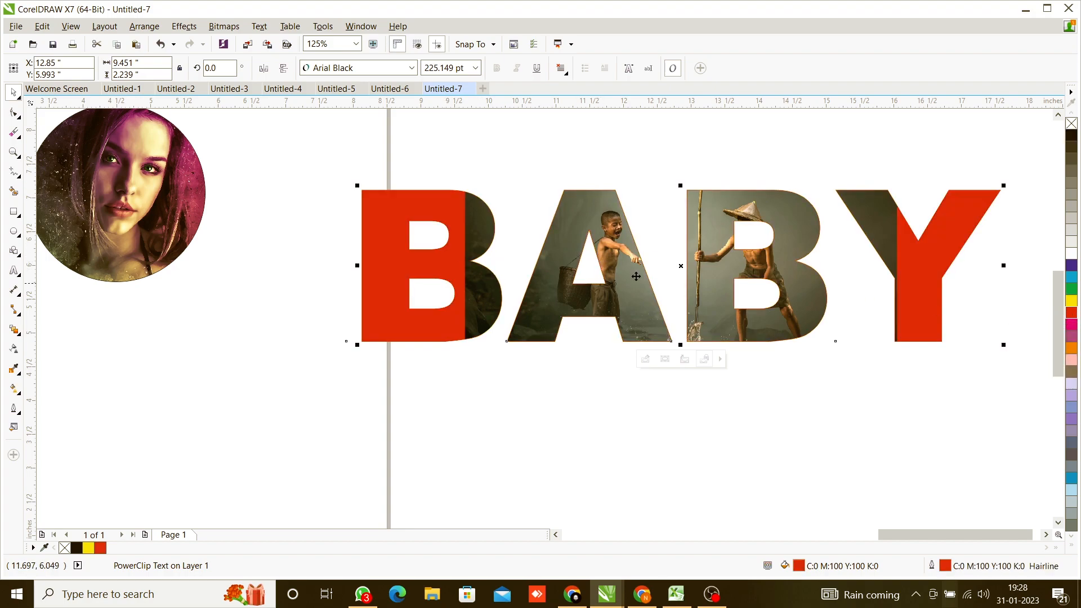
# Try grey shades as the photo-filled BABY text's fill and finish with white
pyautogui.click(1069, 254)
pyautogui.click(1070, 220)
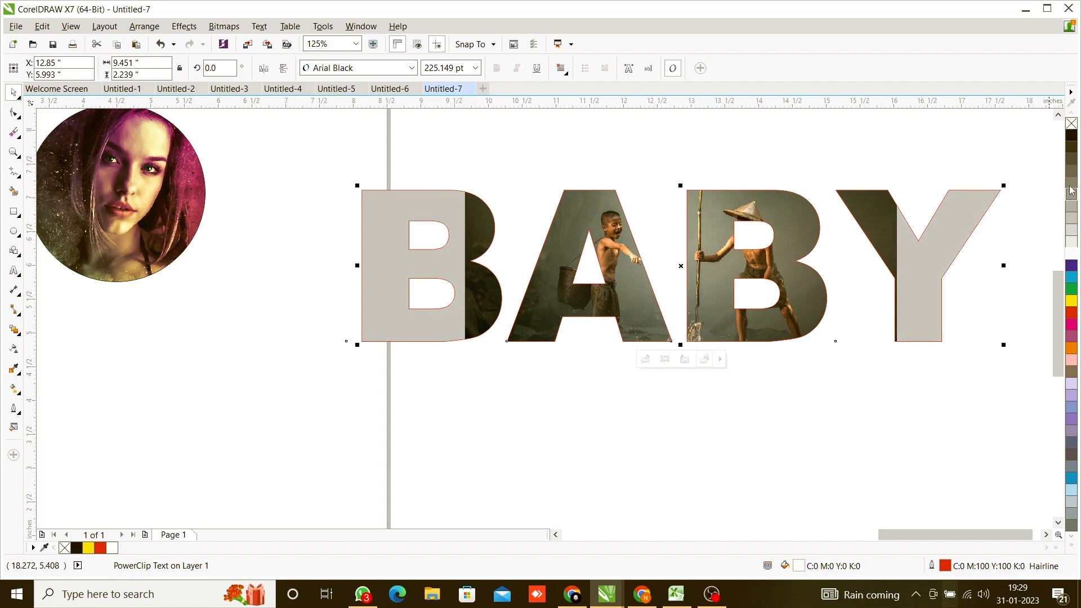
pyautogui.click(1071, 182)
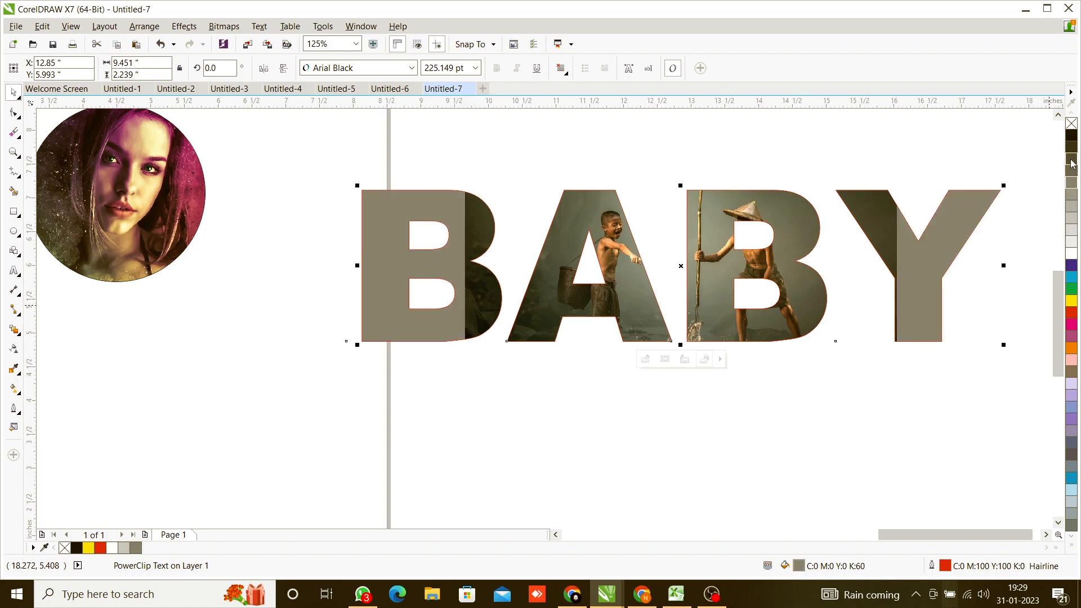
pyautogui.click(1070, 254)
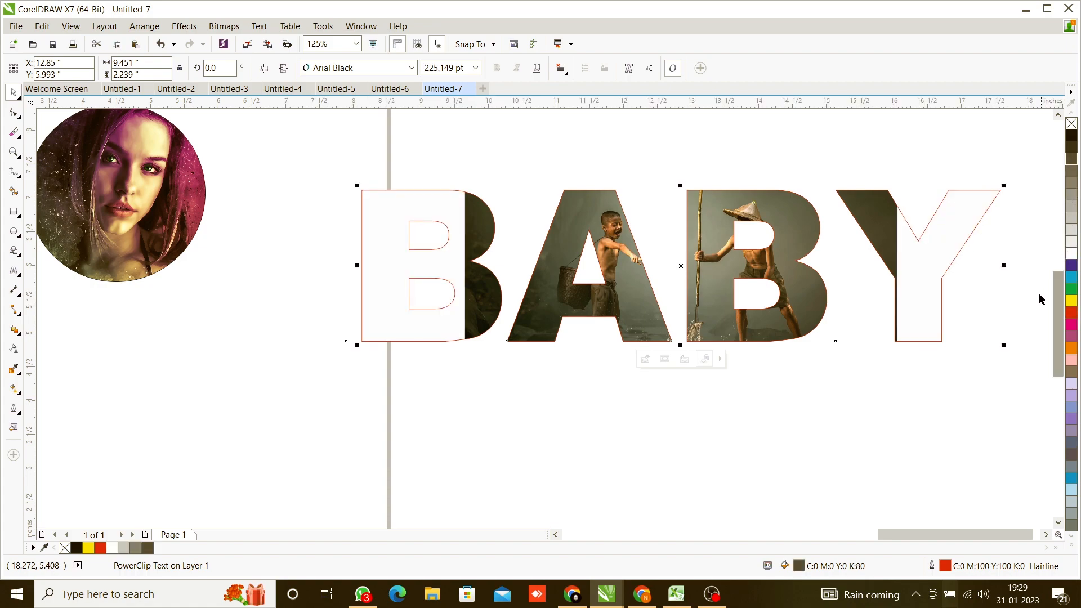
# Try a black fill on the upper BABY text and undo the fill changes back to red
pyautogui.click(1072, 134)
pyautogui.hotkey('ctrl', 'z')
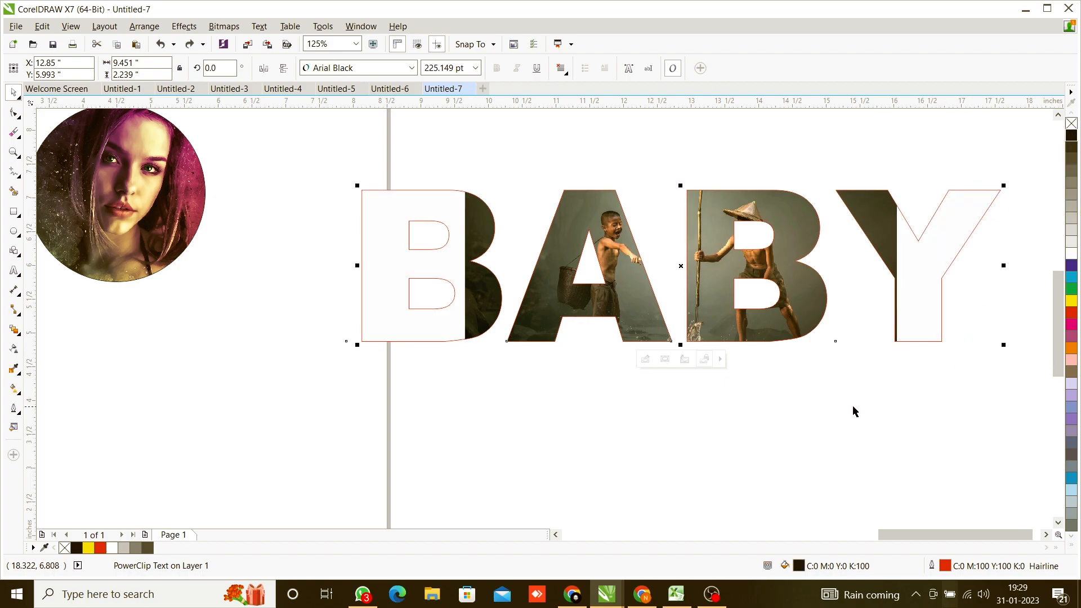
pyautogui.hotkey('ctrl', 'z')
pyautogui.hotkey('ctrl', 'z')
pyautogui.hotkey('ctrl', 'z')
pyautogui.hotkey('ctrl', 'z')
# Select the children's photo inside the upper BABY text, widen it to about 9.7 inches and shift it to cover all four letters
pyautogui.click(668, 361)
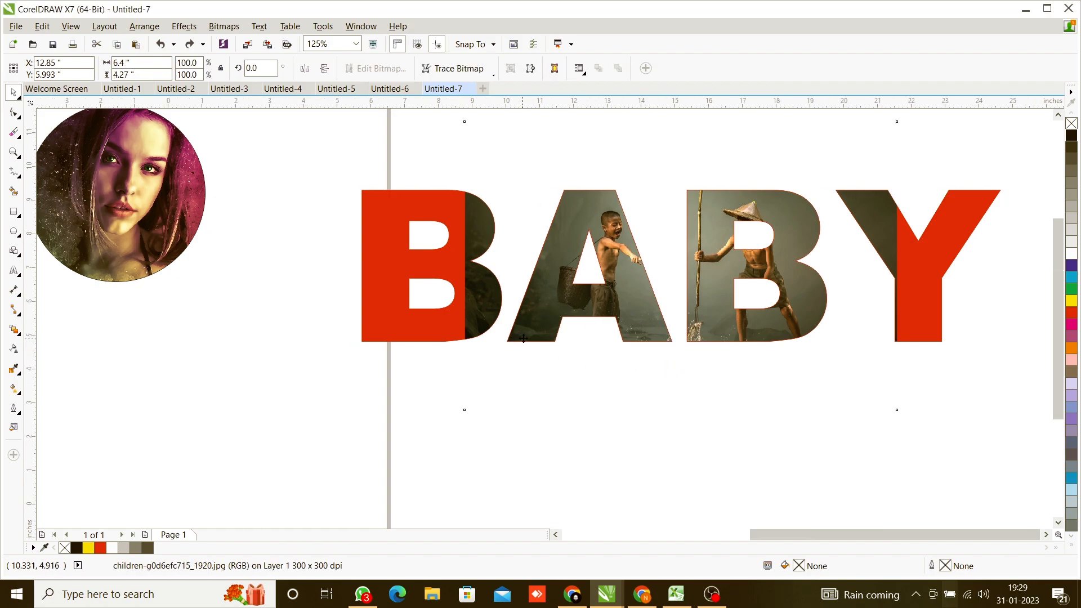
pyautogui.scroll(-2, 500, 362)
pyautogui.moveTo(490, 308); pyautogui.dragTo(435, 314)
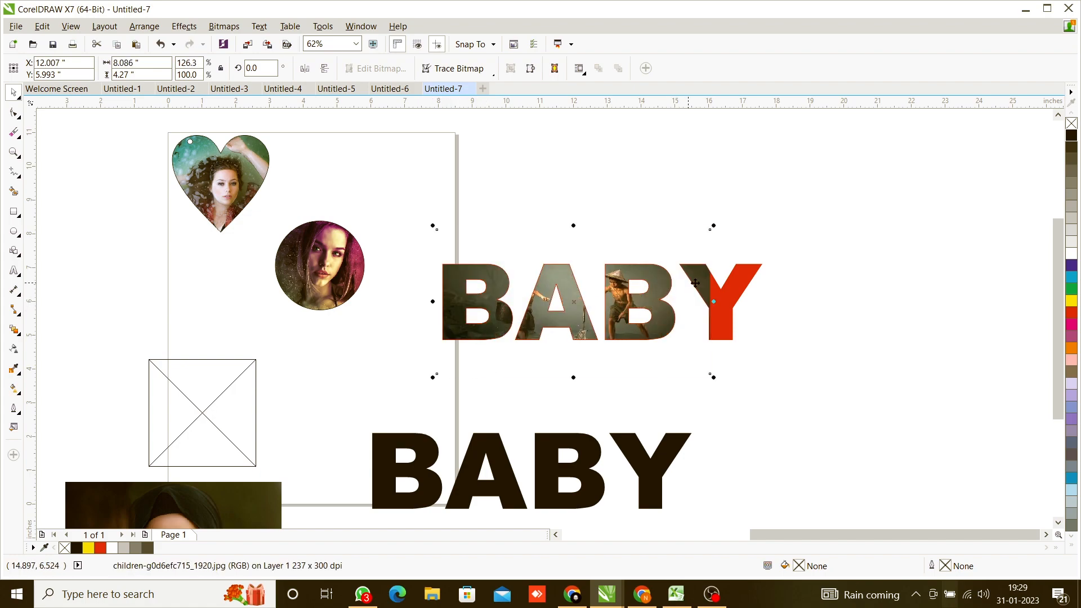
pyautogui.moveTo(714, 302); pyautogui.dragTo(771, 303)
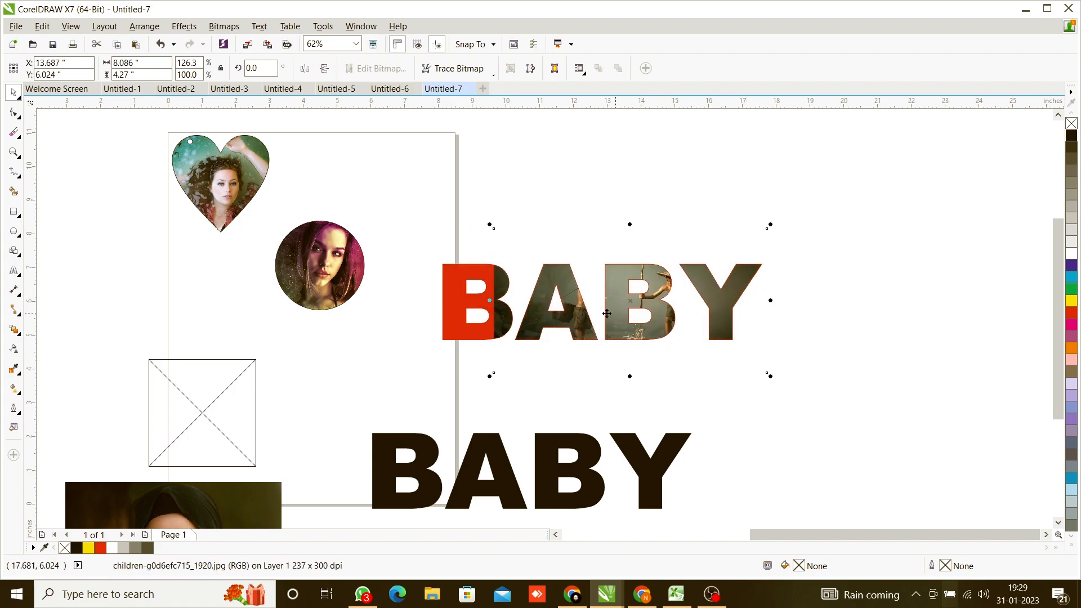
pyautogui.moveTo(487, 299); pyautogui.dragTo(433, 301)
pyautogui.click(597, 379)
pyautogui.scroll(2, 670, 313)
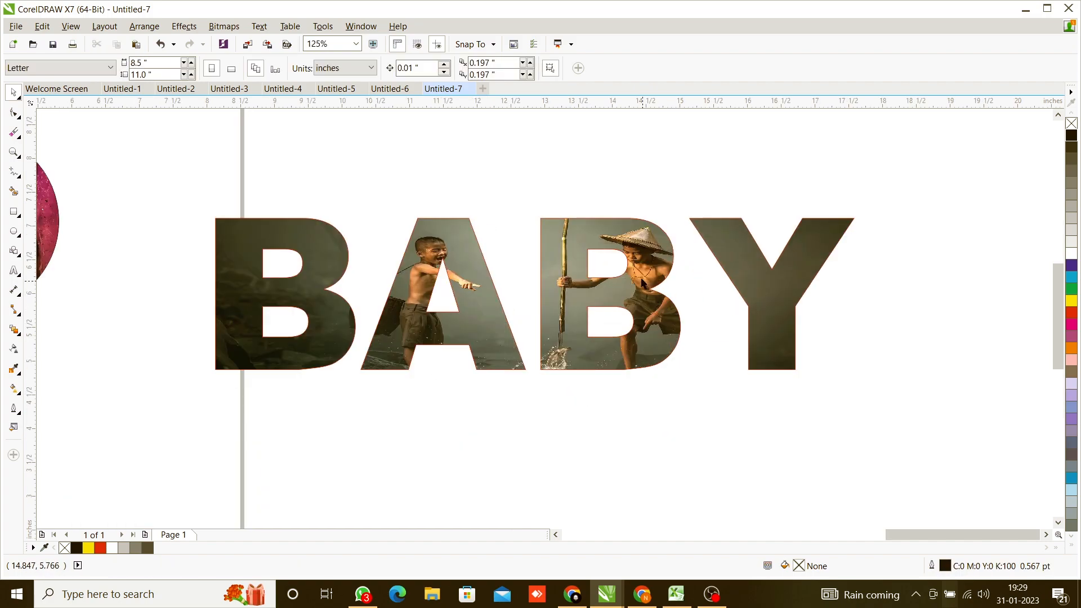
pyautogui.scroll(2, 496, 256)
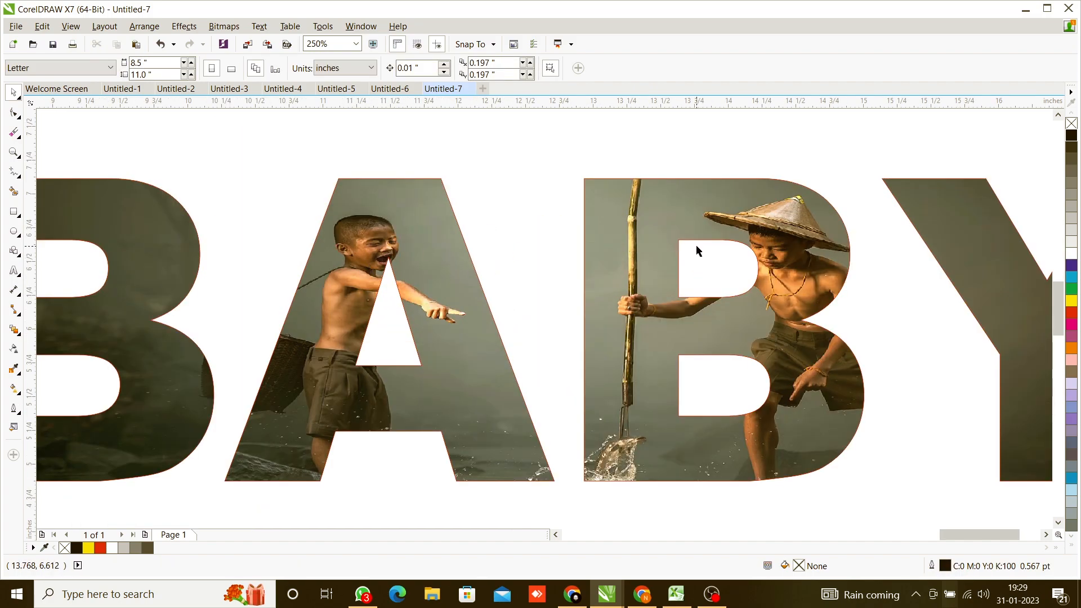
pyautogui.scroll(-4, 697, 249)
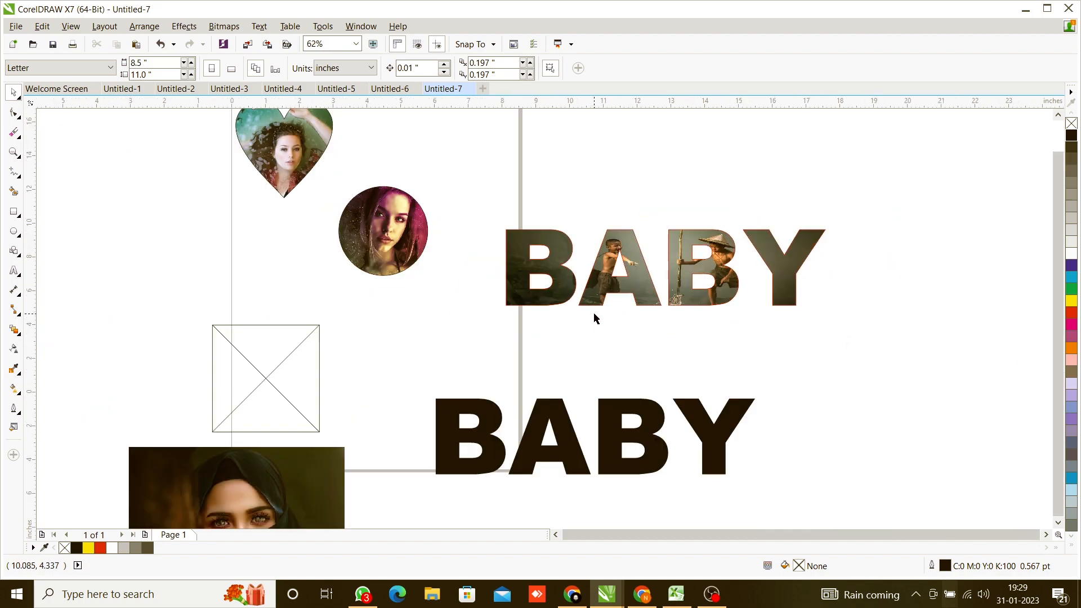
# Place the veiled woman's photo inside the first B of the lower BABY text with PowerClip
pyautogui.scroll(-2, 594, 315)
pyautogui.scroll(2, 541, 379)
pyautogui.click(541, 379)
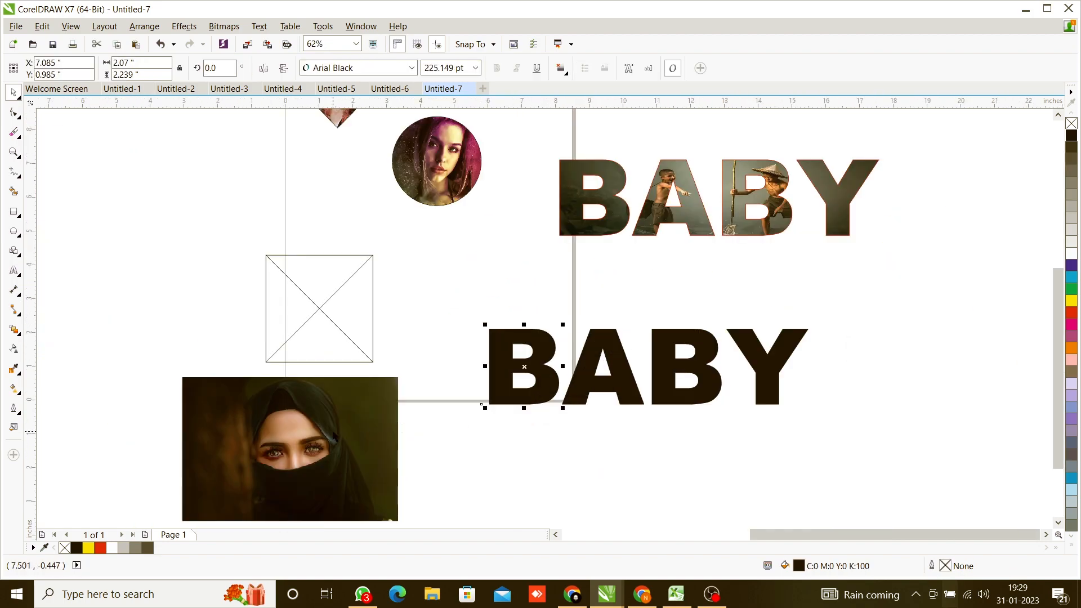
pyautogui.click(333, 431)
pyautogui.rightClick(331, 432)
pyautogui.click(407, 82)
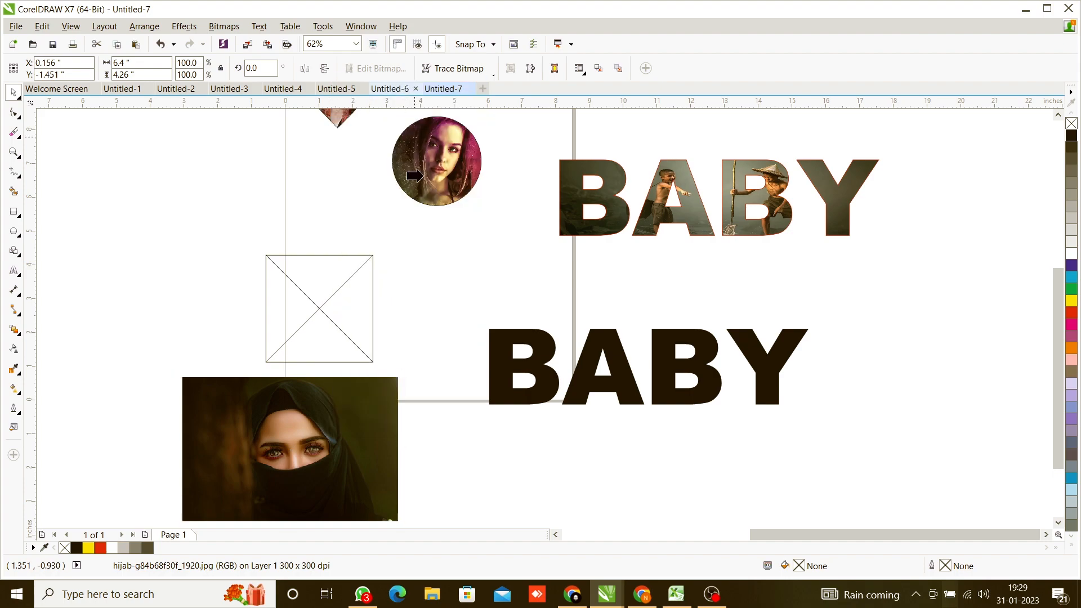
pyautogui.click(496, 367)
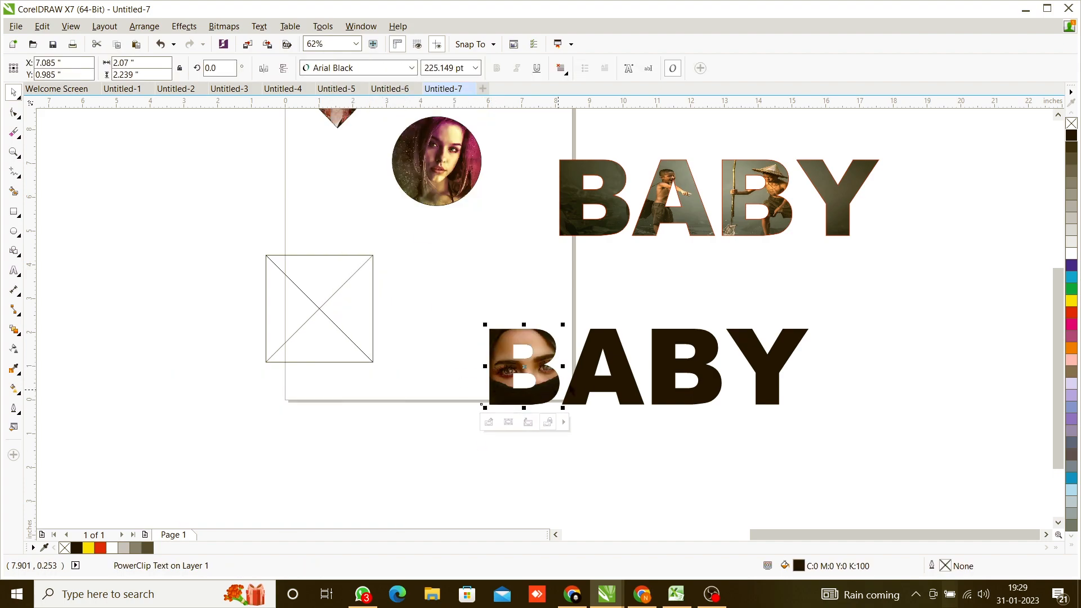
# Edit the first B's PowerClip contents, scaling the veiled woman's photo to about 65.9% and centring her face in the letter
pyautogui.scroll(2, 613, 377)
pyautogui.scroll(-2, 516, 373)
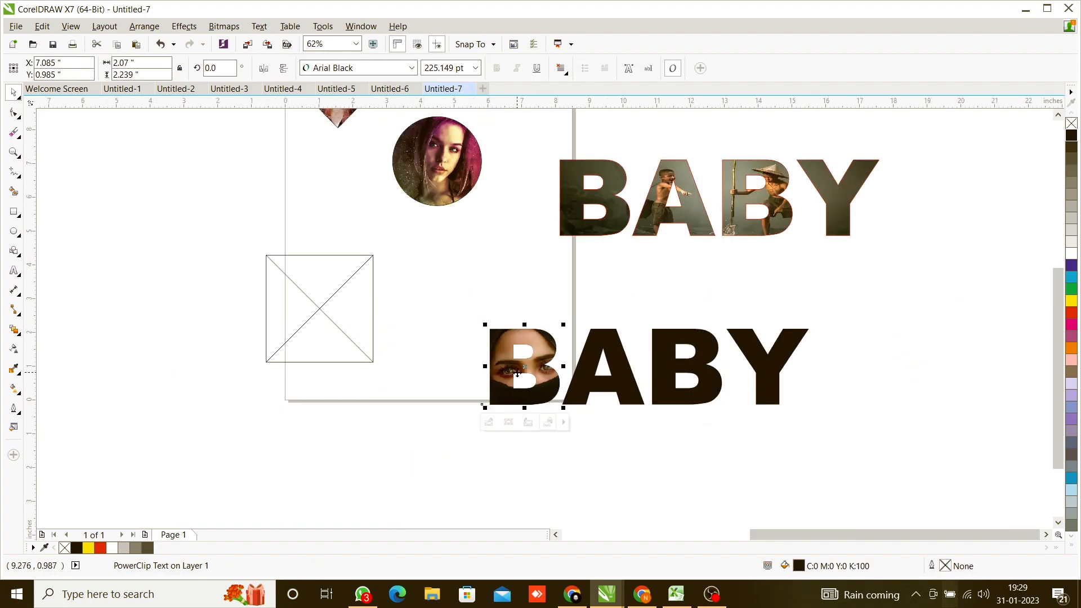
pyautogui.scroll(2, 499, 445)
pyautogui.click(495, 455)
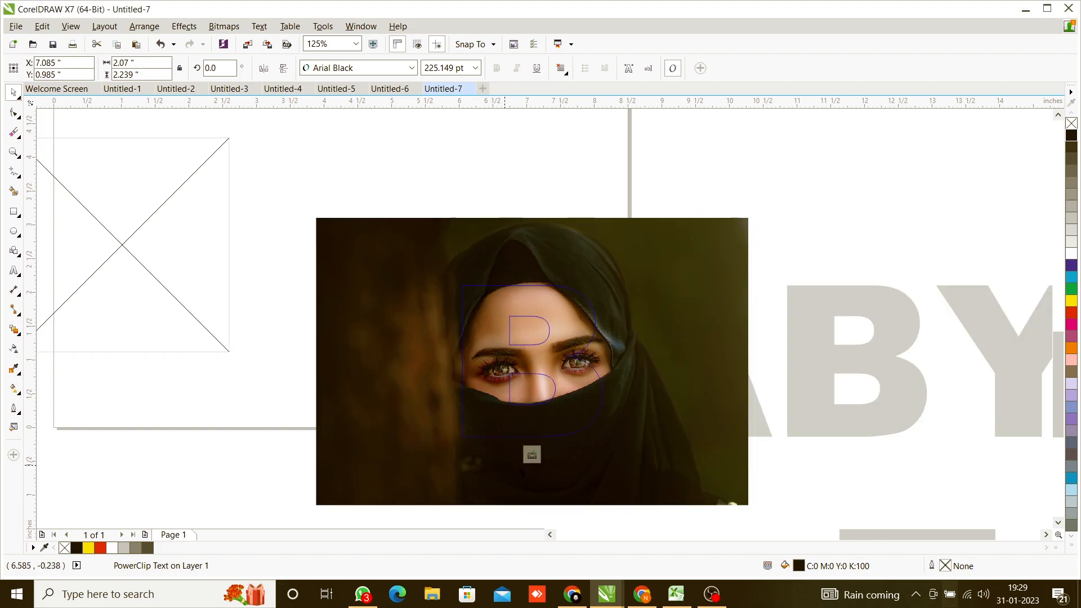
pyautogui.moveTo(755, 509); pyautogui.dragTo(637, 433)
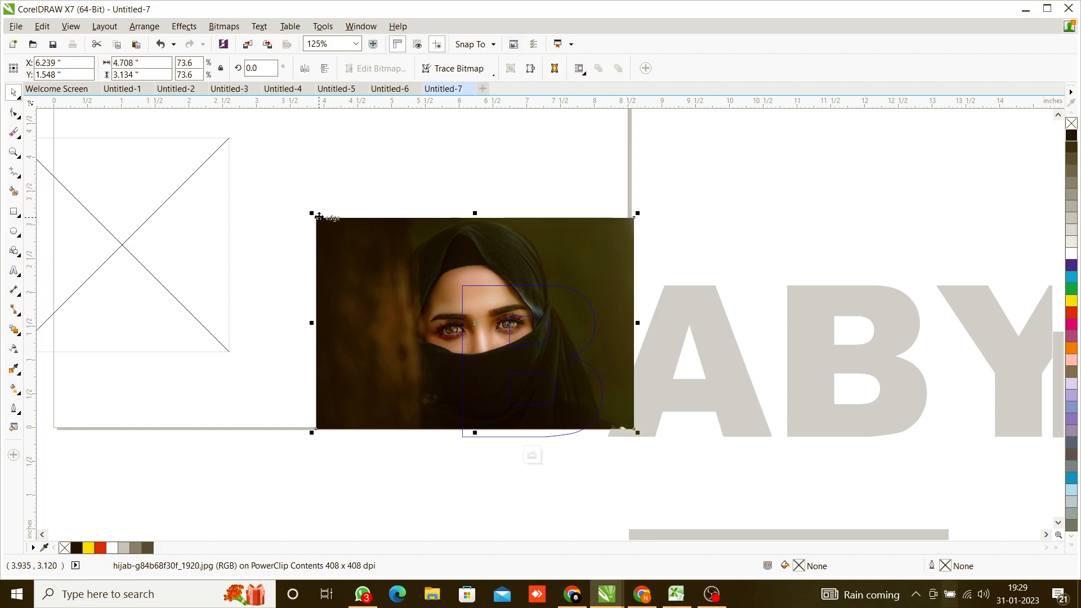
pyautogui.moveTo(317, 217); pyautogui.dragTo(349, 239)
pyautogui.moveTo(427, 283); pyautogui.dragTo(451, 302)
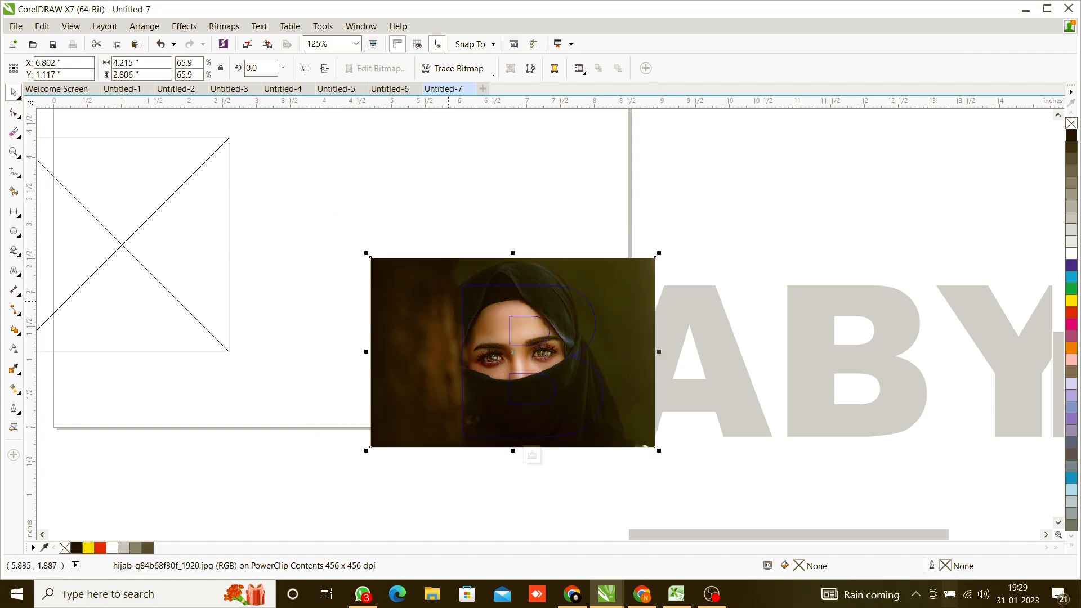
pyautogui.click(532, 454)
pyautogui.click(504, 487)
# Move the curly-haired child's photo beside the lower BABY text and place it inside the letter A with PowerClip
pyautogui.scroll(-1, 519, 437)
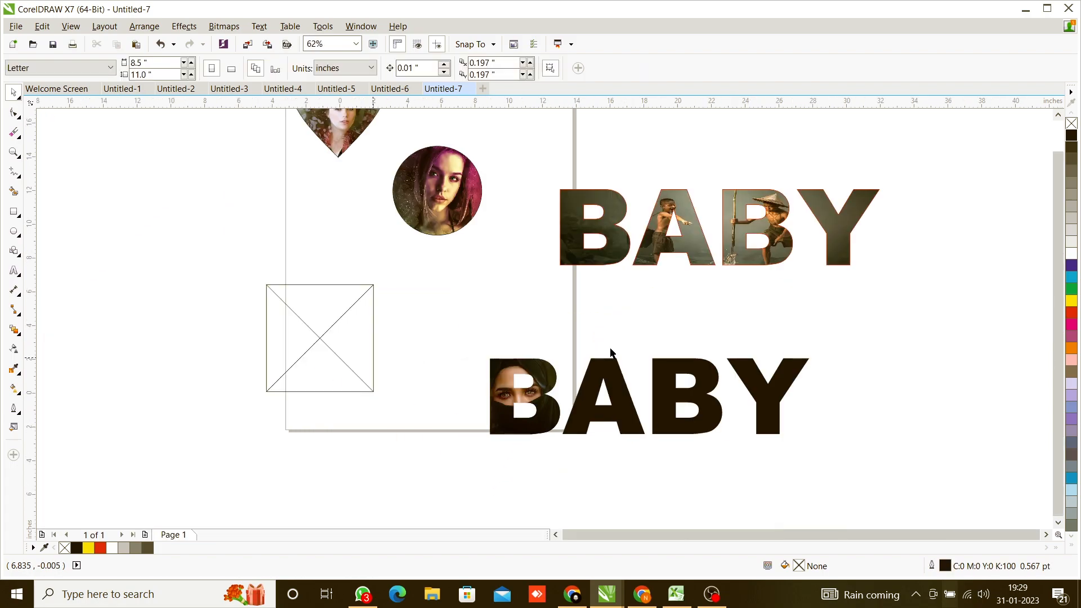
pyautogui.scroll(-1, 514, 415)
pyautogui.moveTo(267, 274); pyautogui.dragTo(535, 379)
pyautogui.scroll(2, 535, 379)
pyautogui.rightClick(560, 386)
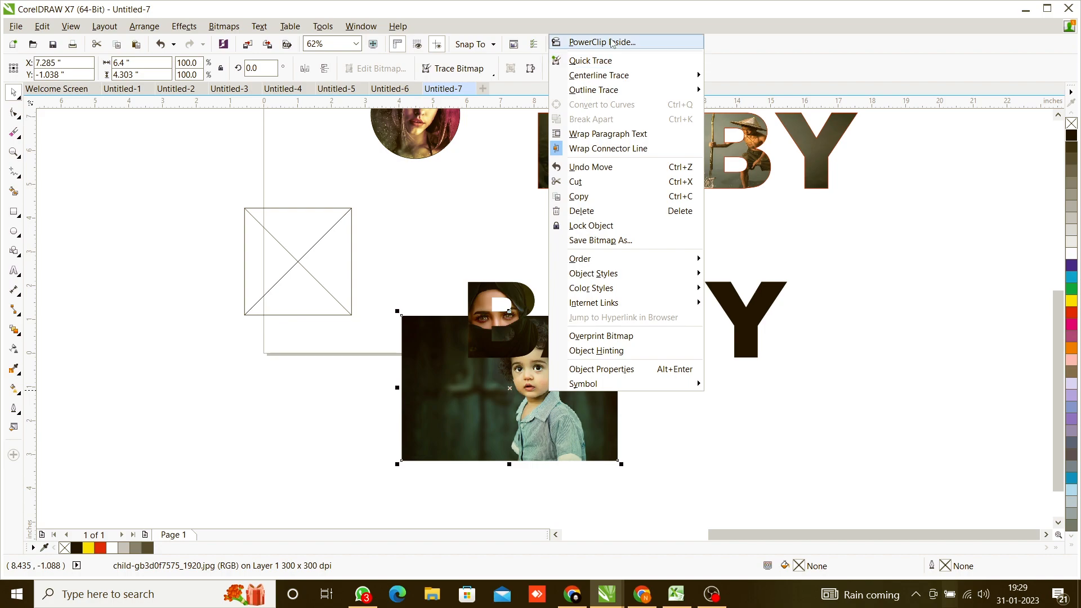
pyautogui.click(611, 45)
pyautogui.click(580, 290)
# Open the letter A's PowerClip contents, scale the child's photo to about 67.3% and move it over the letter
pyautogui.scroll(2, 595, 322)
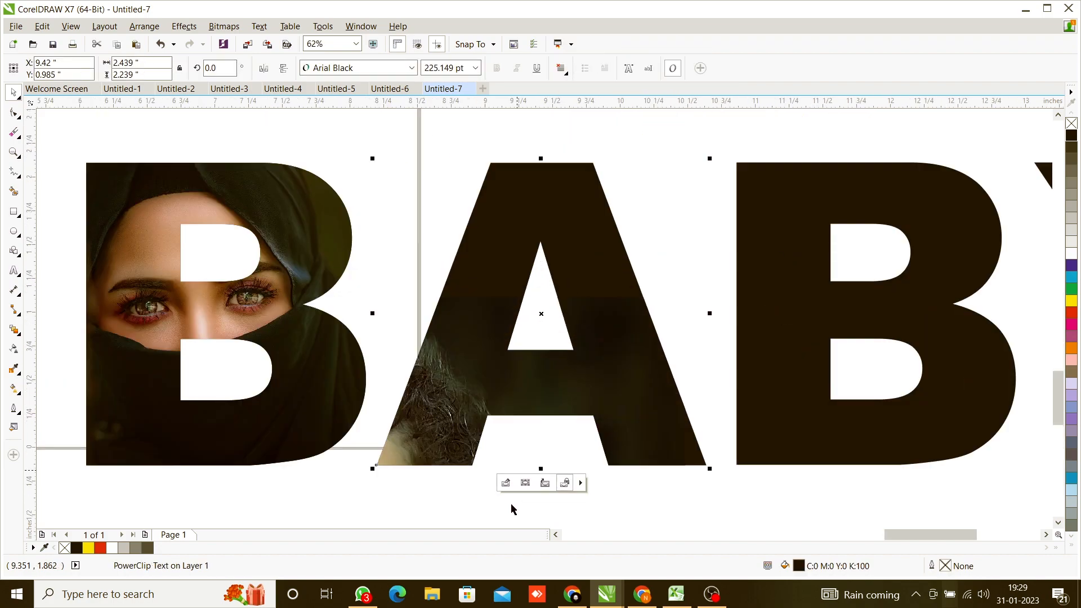
pyautogui.click(541, 483)
pyautogui.scroll(-1, 526, 435)
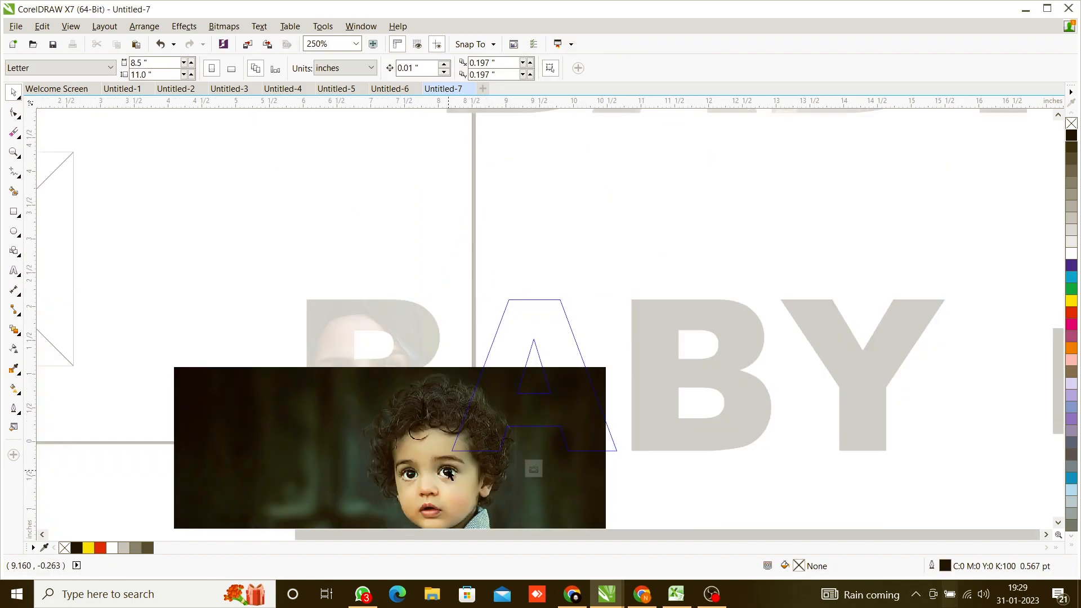
pyautogui.scroll(-1, 469, 461)
pyautogui.moveTo(454, 479); pyautogui.dragTo(506, 424)
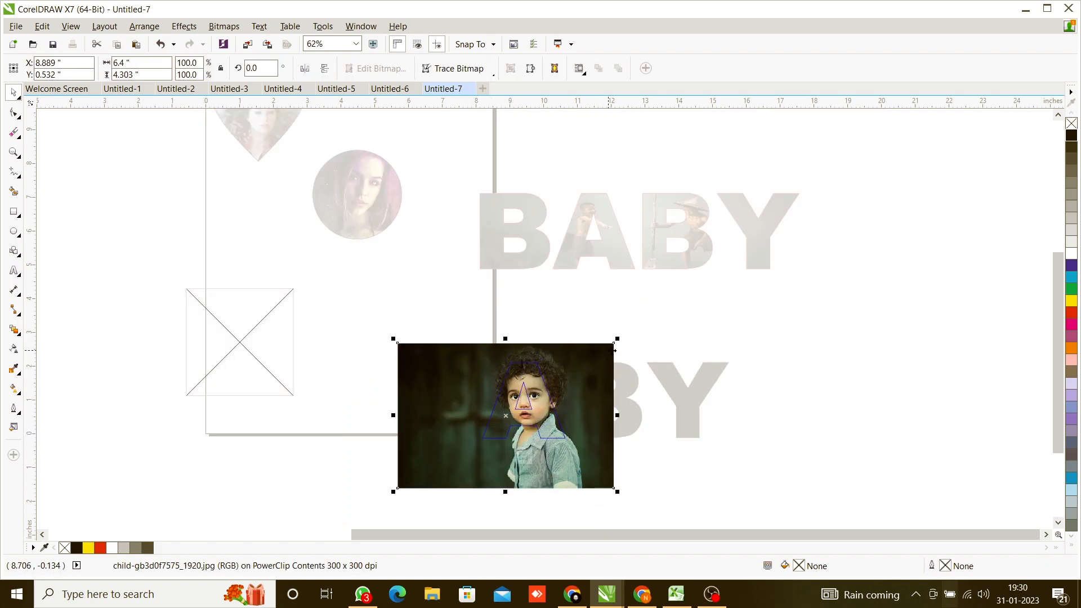
pyautogui.moveTo(617, 337); pyautogui.dragTo(543, 390)
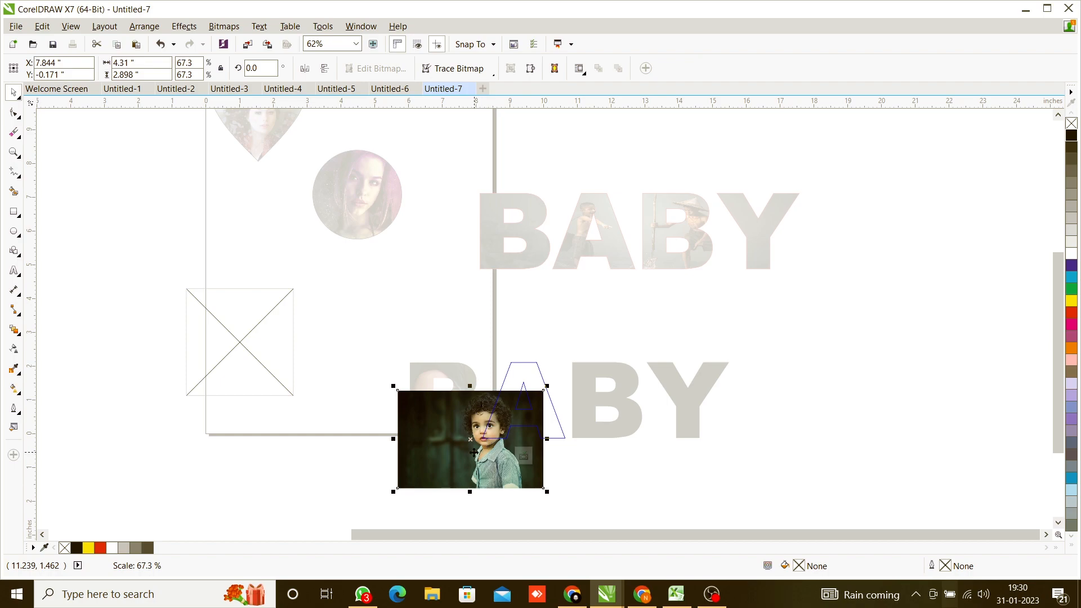
pyautogui.moveTo(472, 452); pyautogui.dragTo(497, 419)
pyautogui.scroll(1, 499, 418)
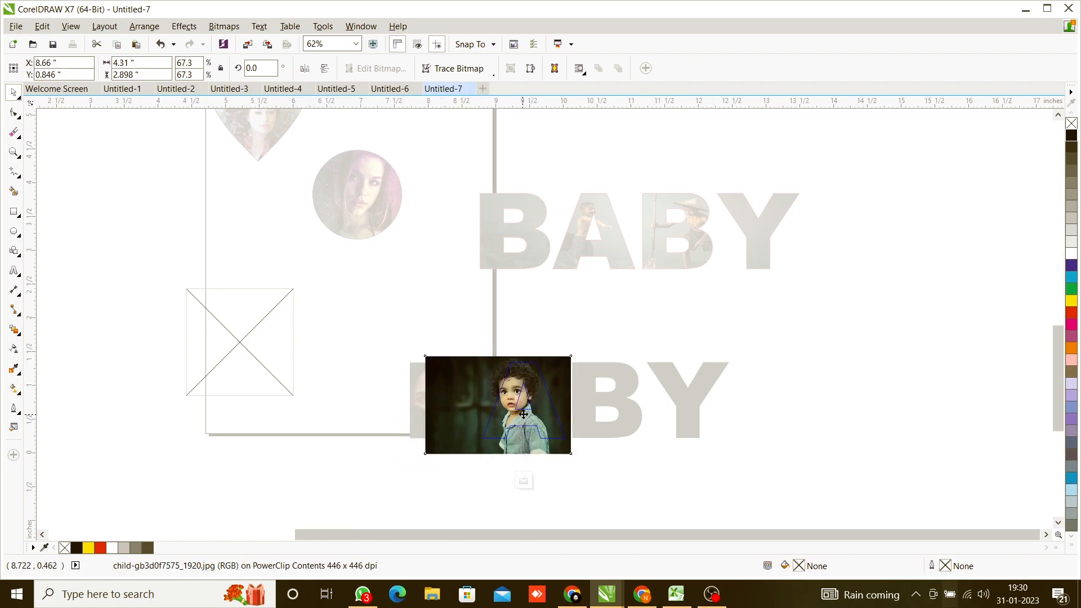
pyautogui.moveTo(403, 403); pyautogui.dragTo(424, 403)
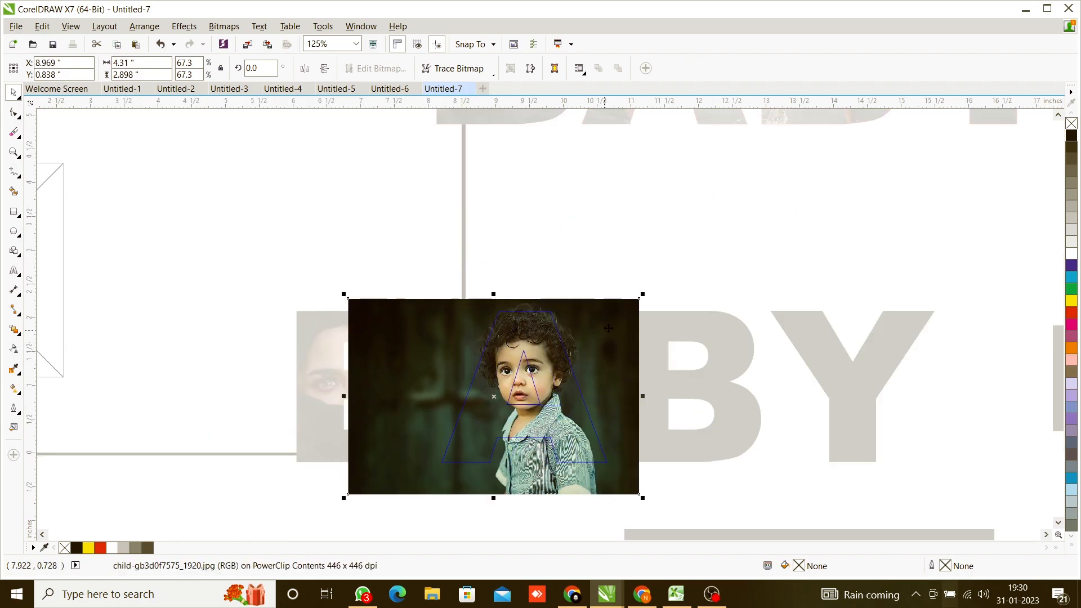
# Reduce the child's photo to about 55.1%, centre the child within the letter A and finish editing the PowerClip
pyautogui.moveTo(643, 294); pyautogui.dragTo(590, 331)
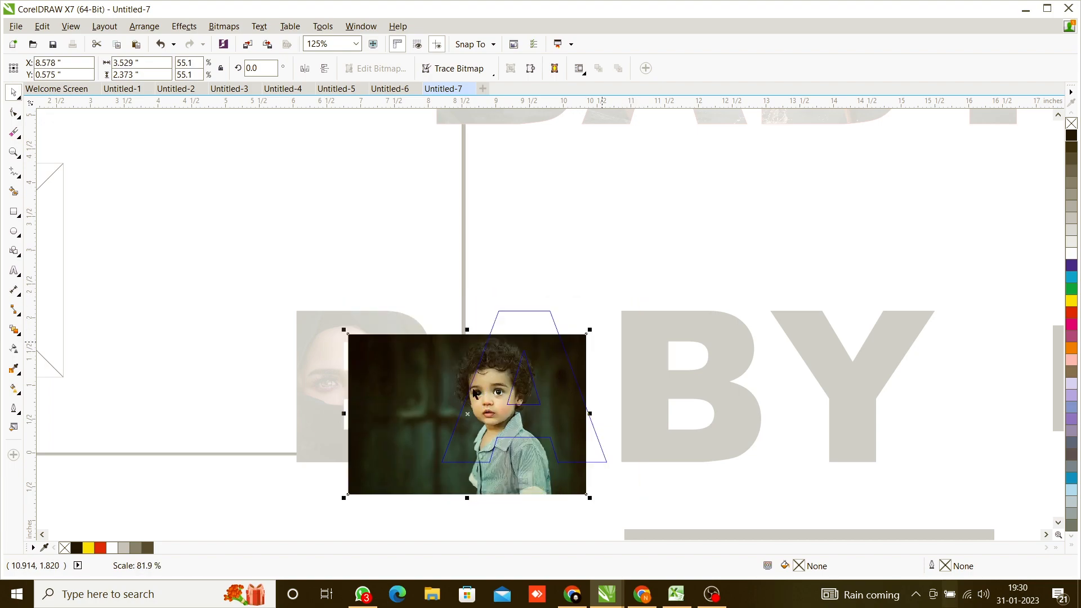
pyautogui.moveTo(442, 397); pyautogui.dragTo(468, 369)
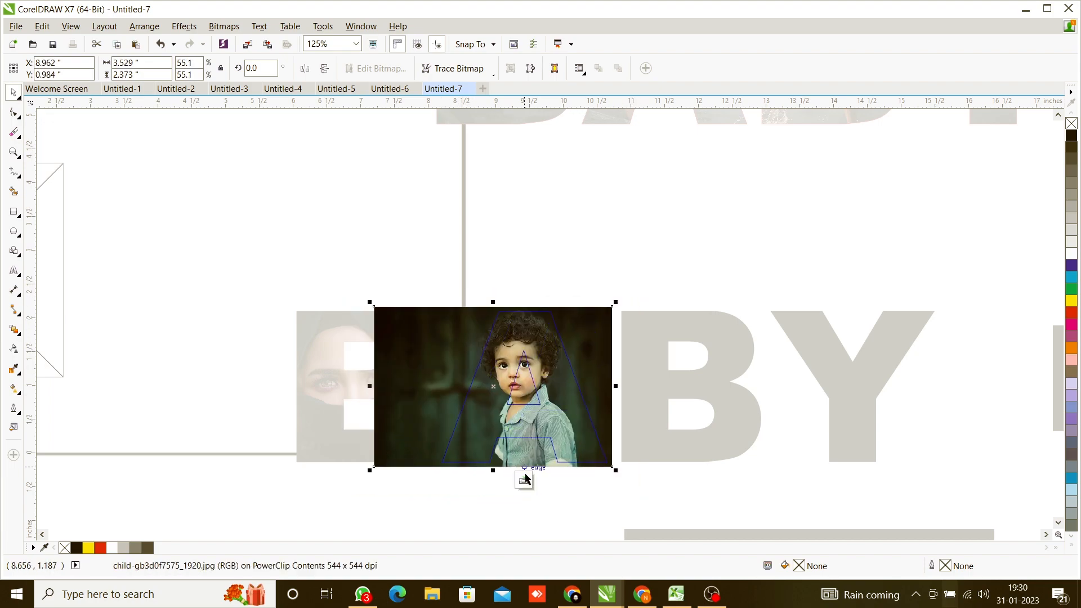
pyautogui.click(526, 480)
pyautogui.click(445, 496)
pyautogui.scroll(3, 499, 379)
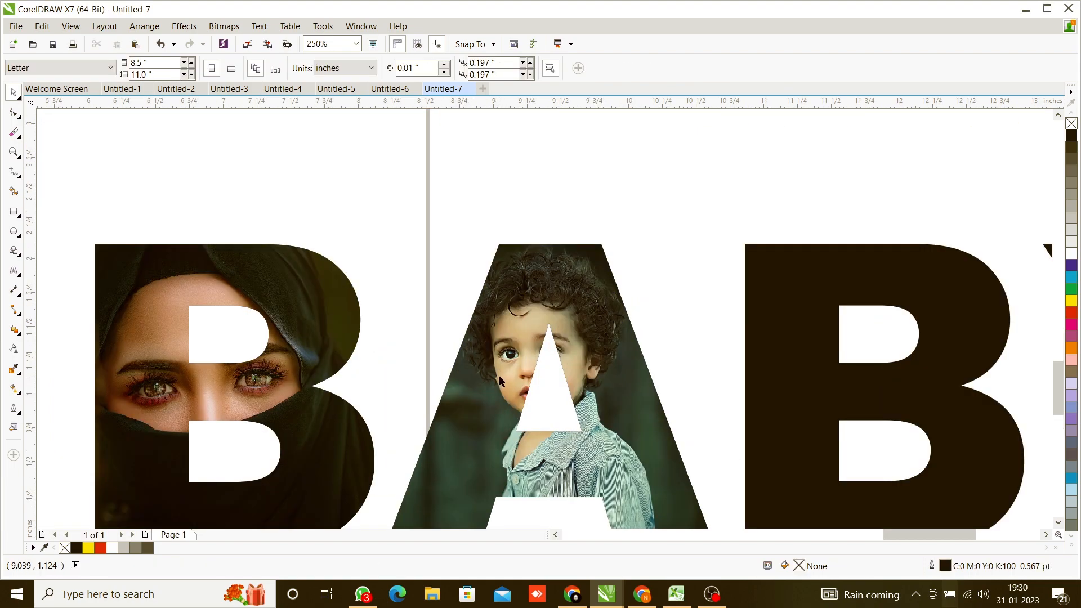
pyautogui.scroll(-3, 533, 349)
pyautogui.scroll(3, 548, 388)
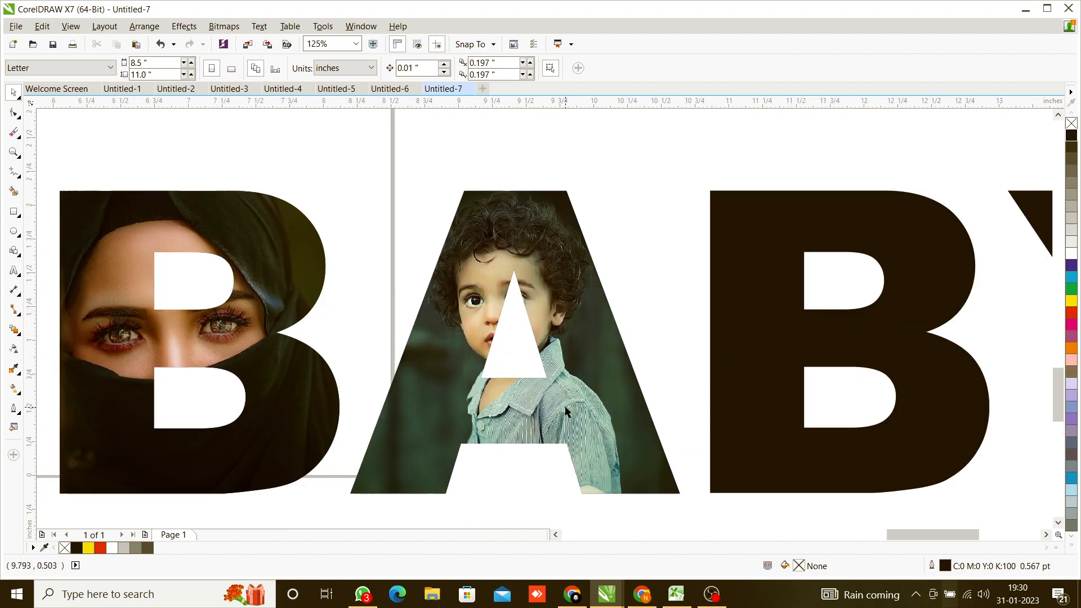
# Move the photo of the two women under a leaf below the square frame and PowerClip it inside the lower BABY text's second B
pyautogui.scroll(-6, 524, 363)
pyautogui.scroll(-6, 536, 356)
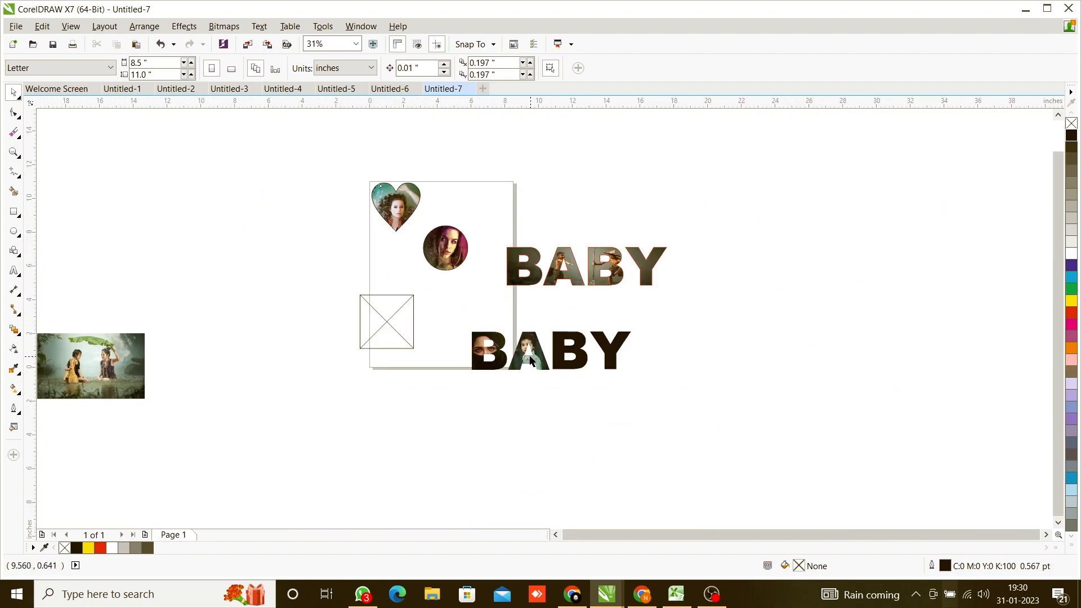
pyautogui.moveTo(118, 369); pyautogui.dragTo(419, 414)
pyautogui.scroll(3, 418, 414)
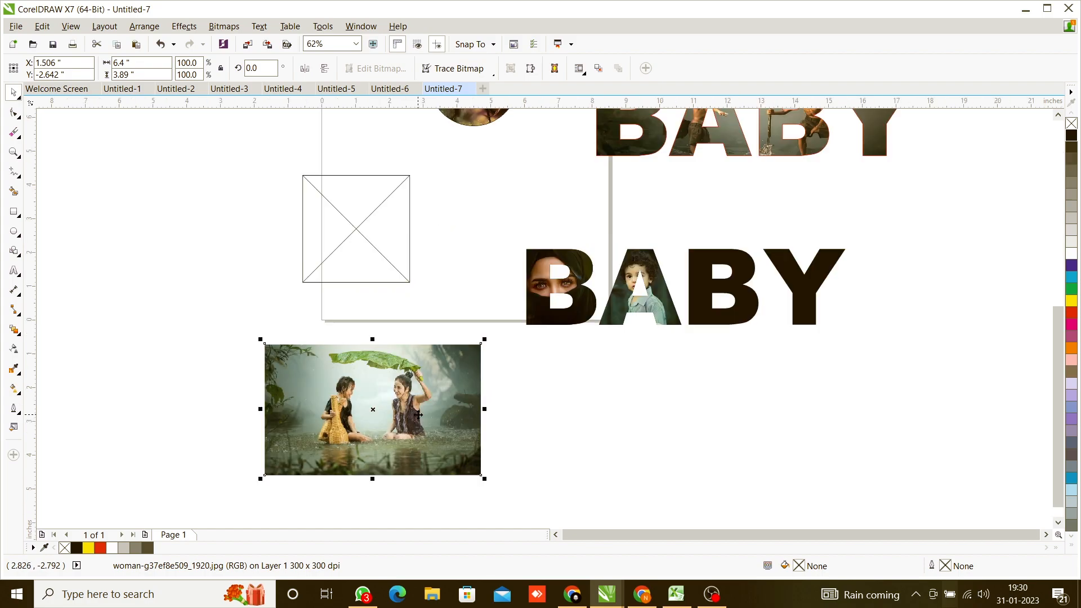
pyautogui.rightClick(454, 401)
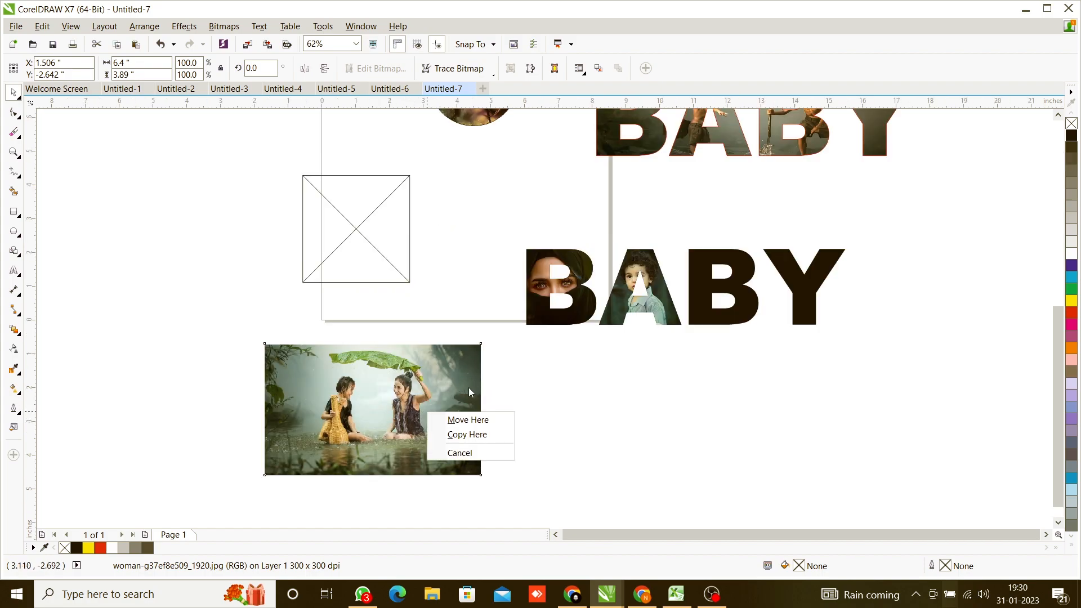
pyautogui.press('Escape')
pyautogui.rightClick(394, 396)
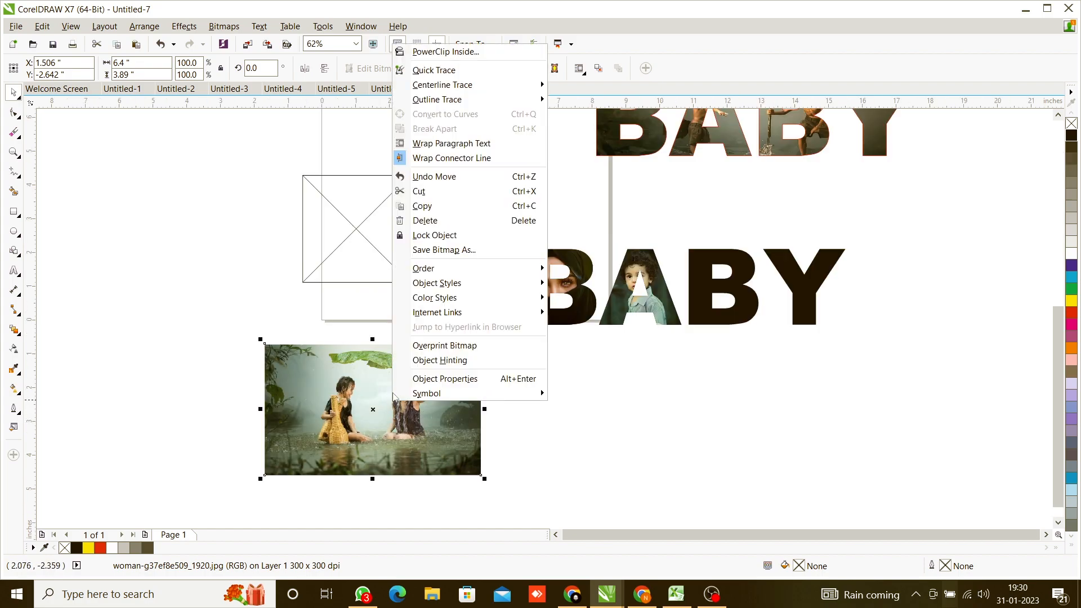
pyautogui.click(446, 52)
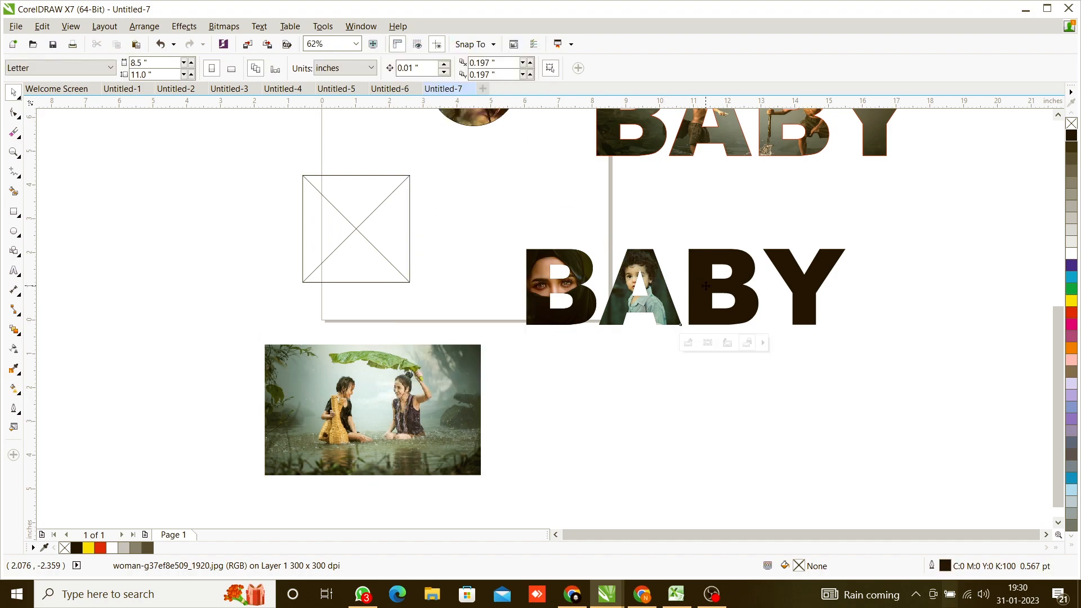
pyautogui.click(700, 284)
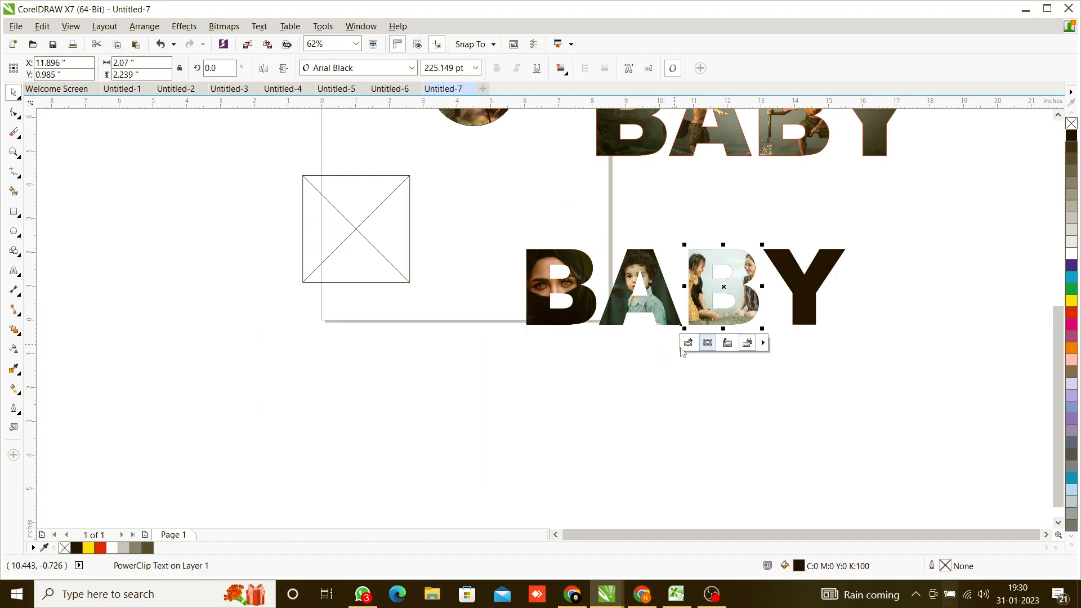
# Extract the children's photo from the upper BABY text's PowerClip
pyautogui.scroll(-2, 681, 360)
pyautogui.scroll(-2, 358, 304)
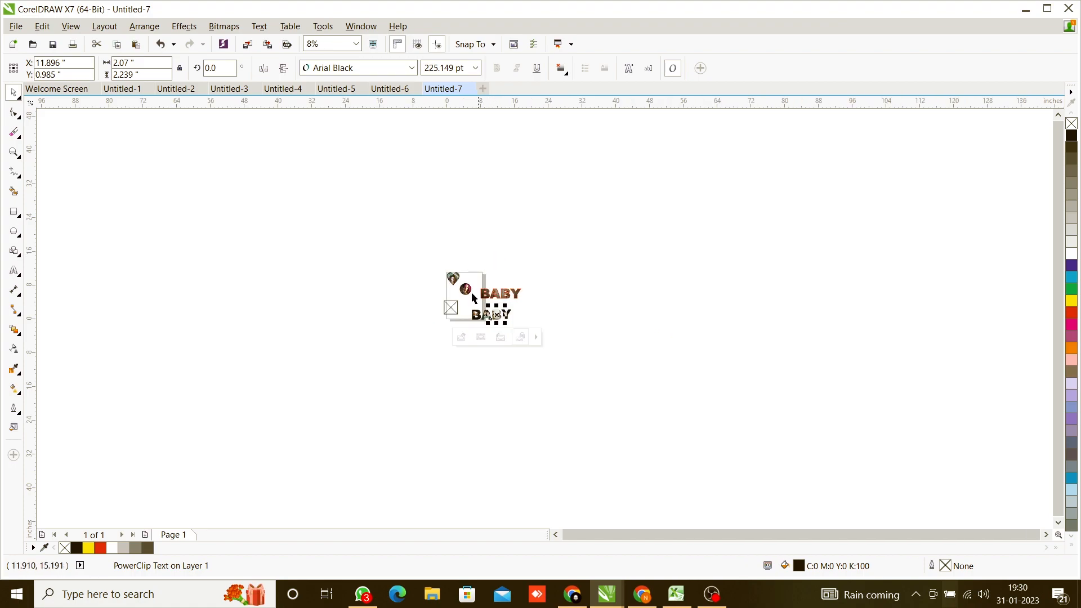
pyautogui.scroll(2, 474, 298)
pyautogui.click(621, 293)
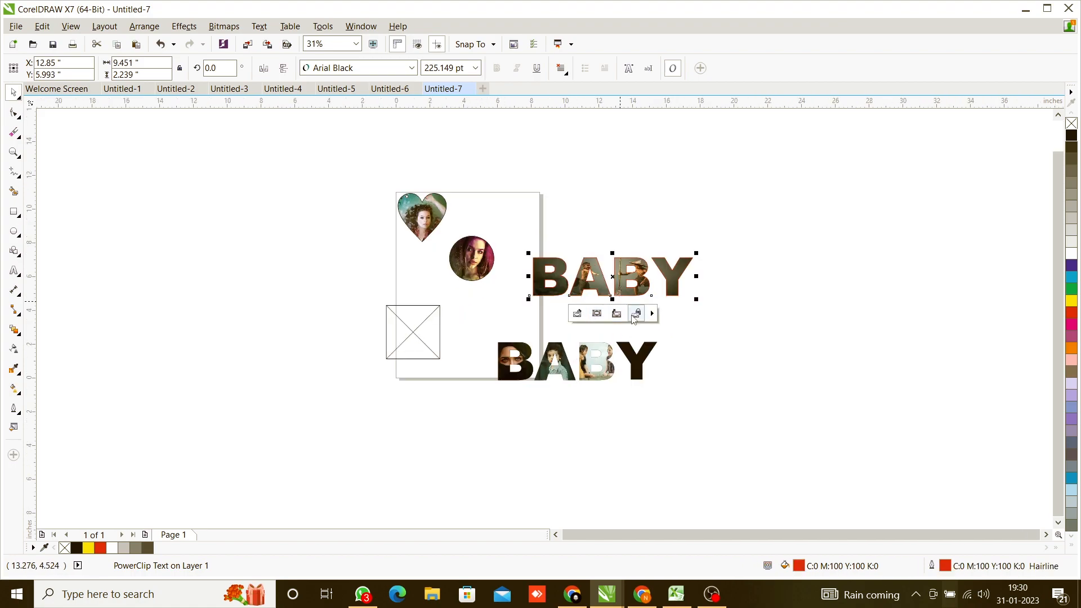
pyautogui.click(617, 313)
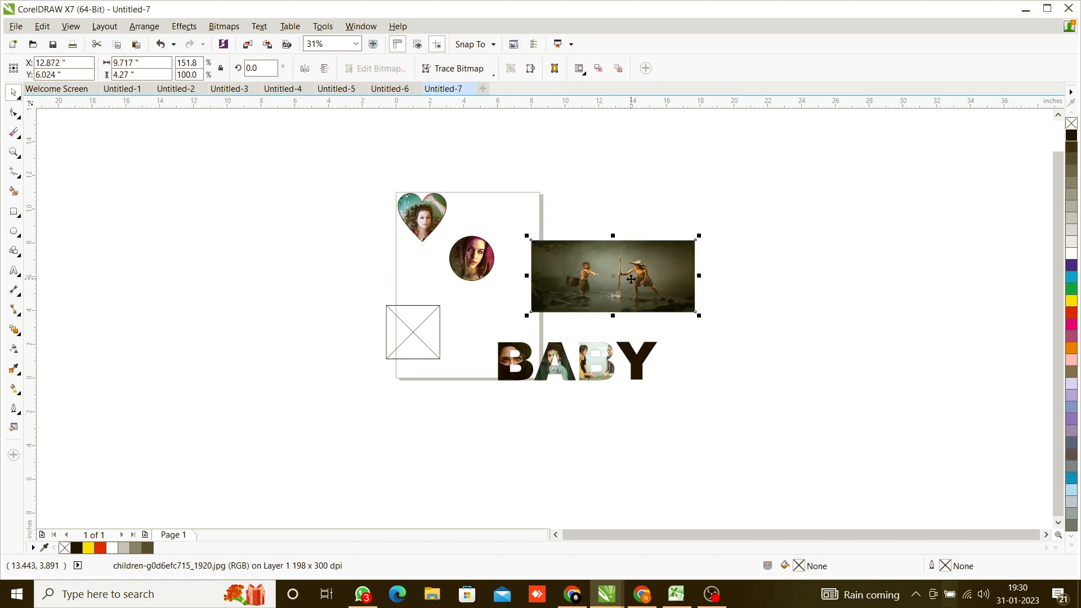
# Move the children's photo off the red BABY text toward the square frame and extract it from the frame's PowerClip
pyautogui.moveTo(622, 291); pyautogui.dragTo(389, 396)
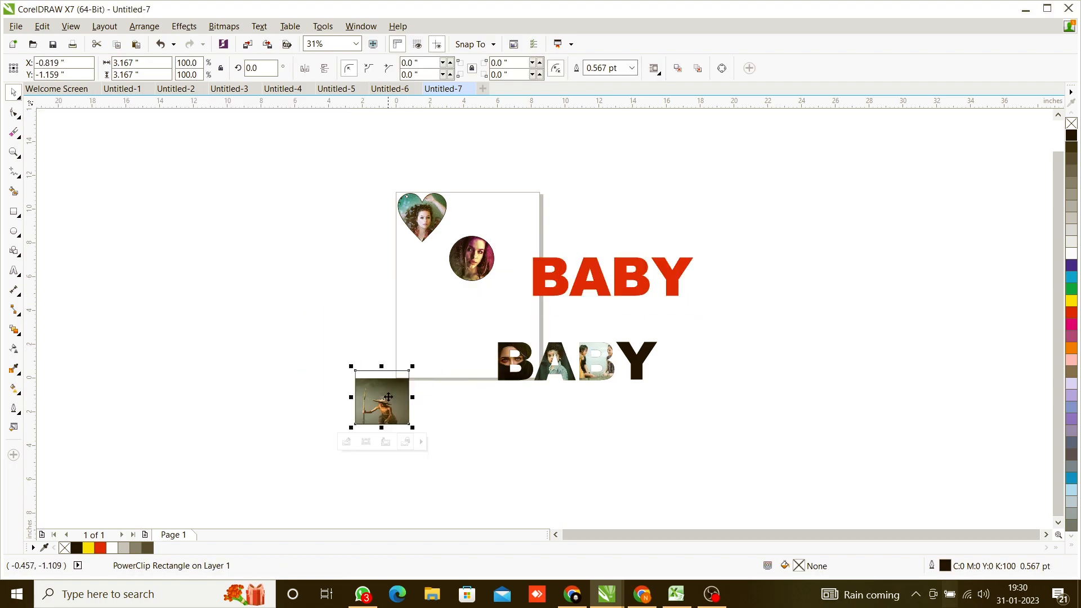
pyautogui.rightClick(390, 395)
pyautogui.press('Escape')
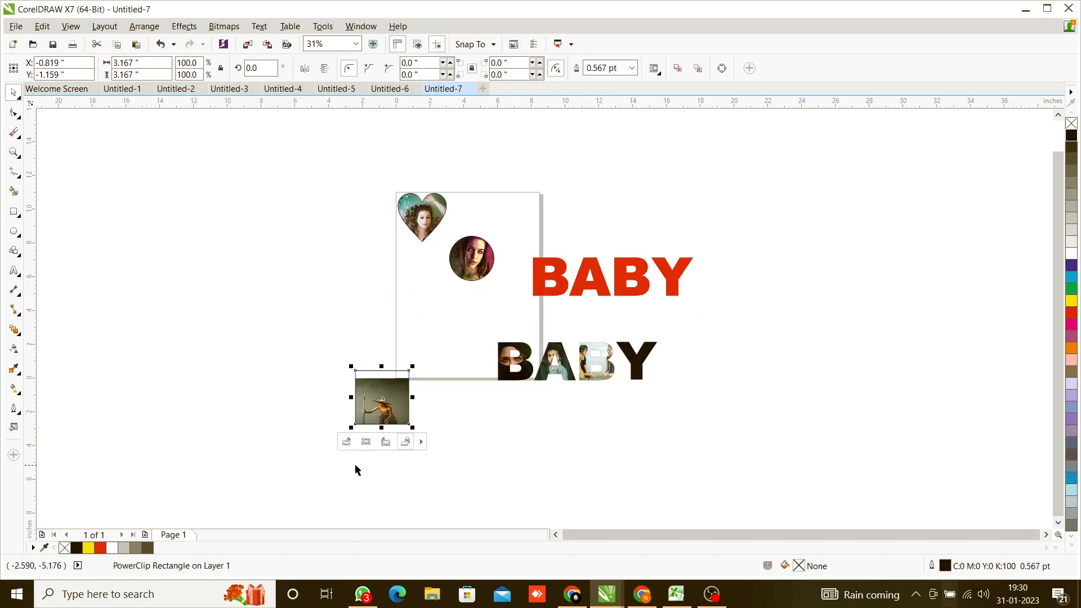
pyautogui.click(386, 442)
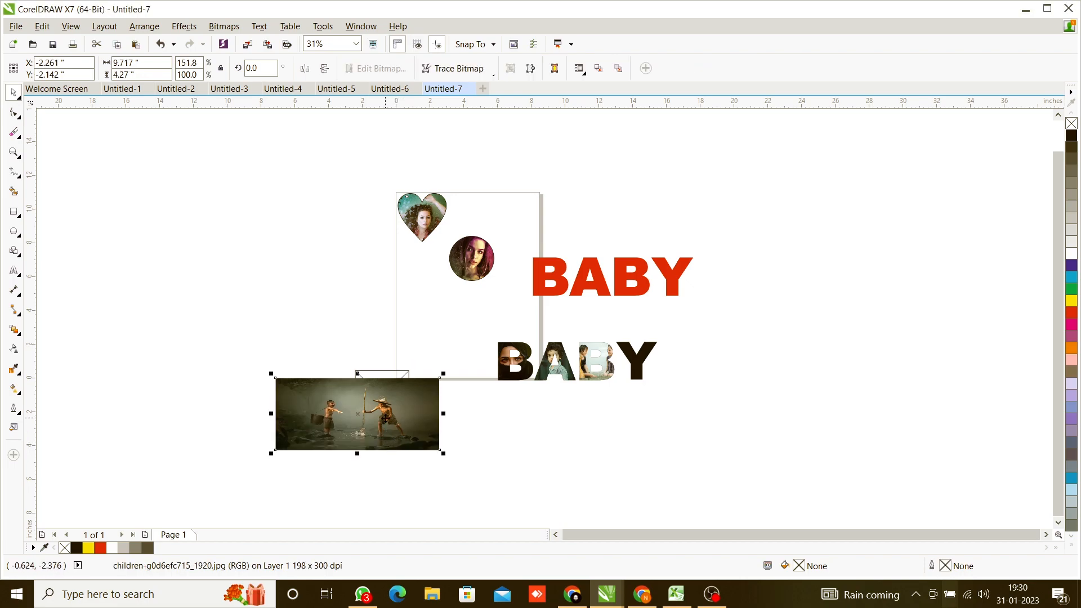
pyautogui.moveTo(393, 472); pyautogui.dragTo(391, 406)
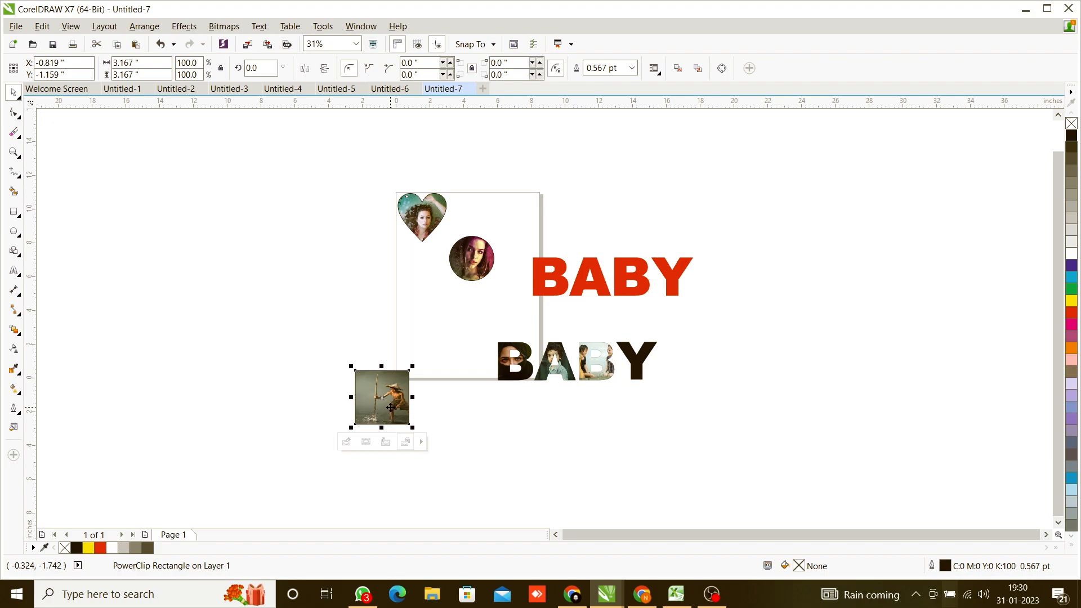
pyautogui.click(386, 442)
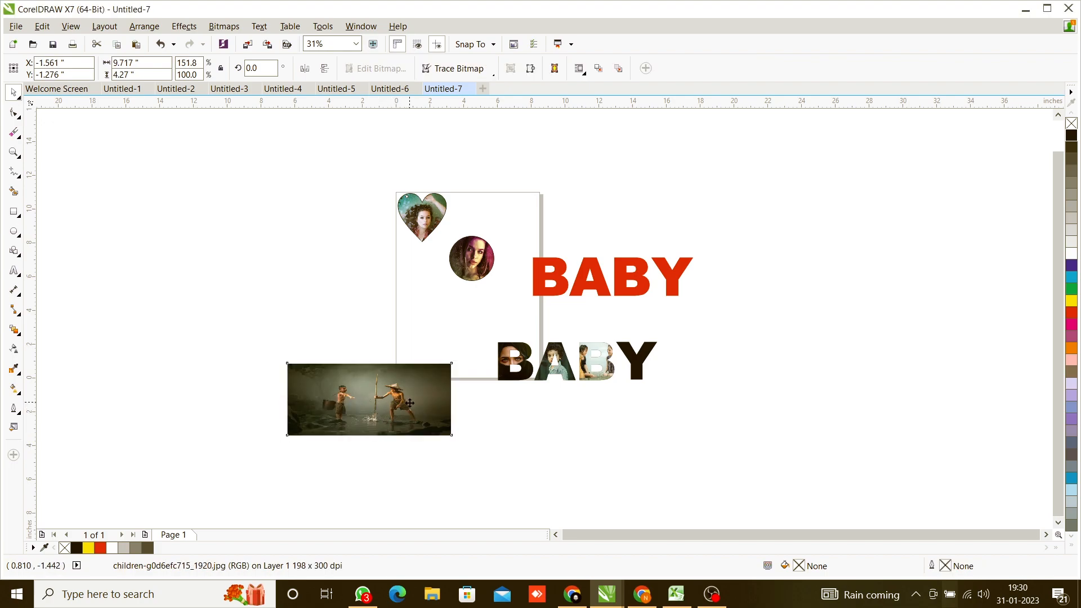
# Move the children's photo below the lower BABY text and PowerClip it inside the letter Y
pyautogui.moveTo(409, 403); pyautogui.dragTo(568, 446)
pyautogui.rightClick(569, 446)
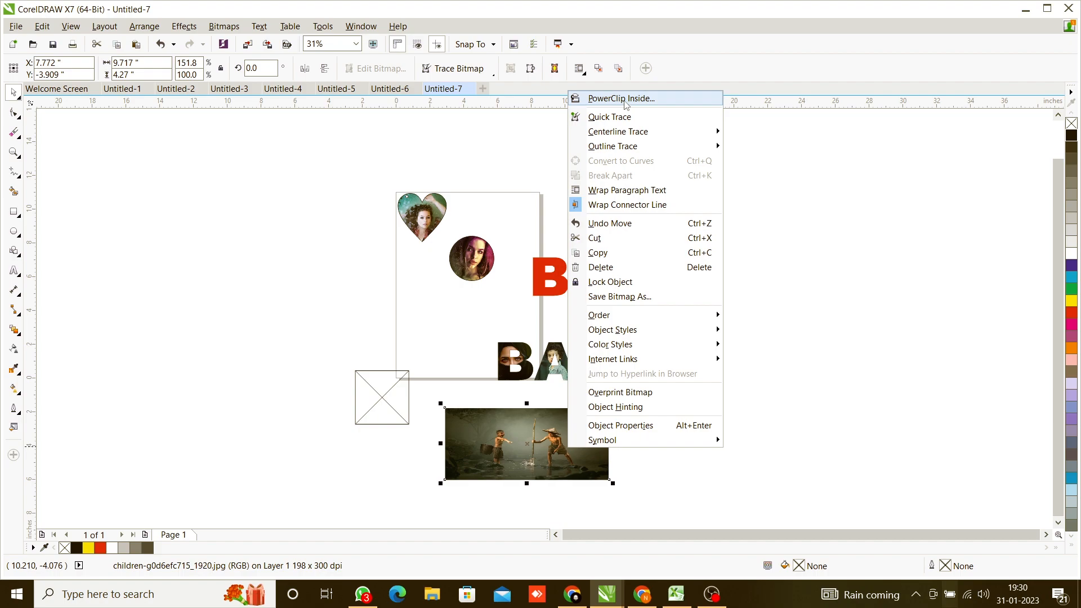
pyautogui.click(622, 99)
pyautogui.click(628, 360)
pyautogui.scroll(4, 625, 369)
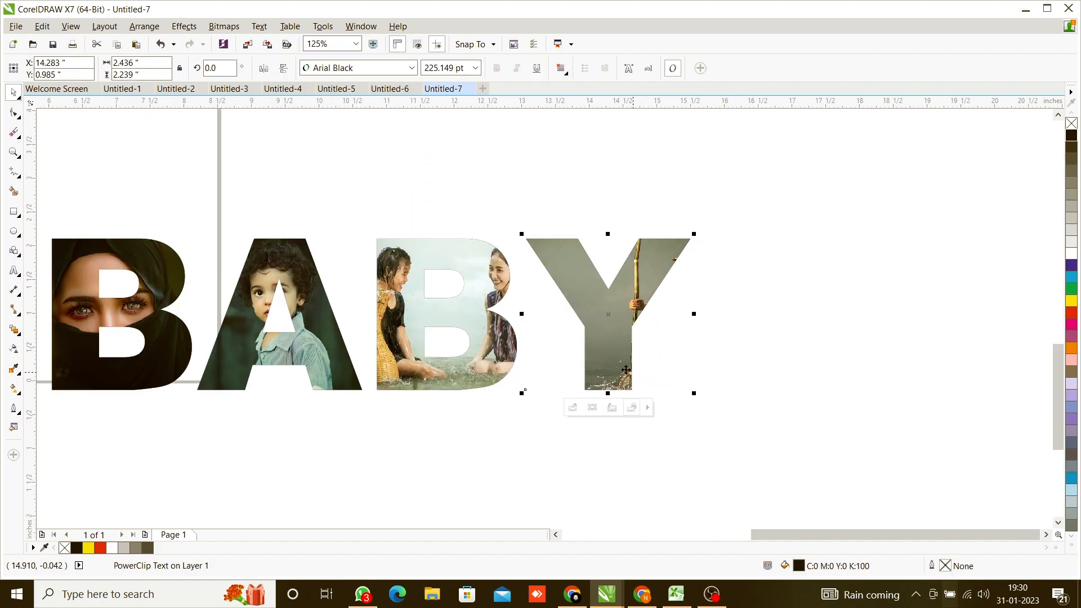
# Open the letter Y's PowerClip contents, shrink the children's photo to about 6.0 by 2.64 inches and move it over the Y
pyautogui.click(588, 413)
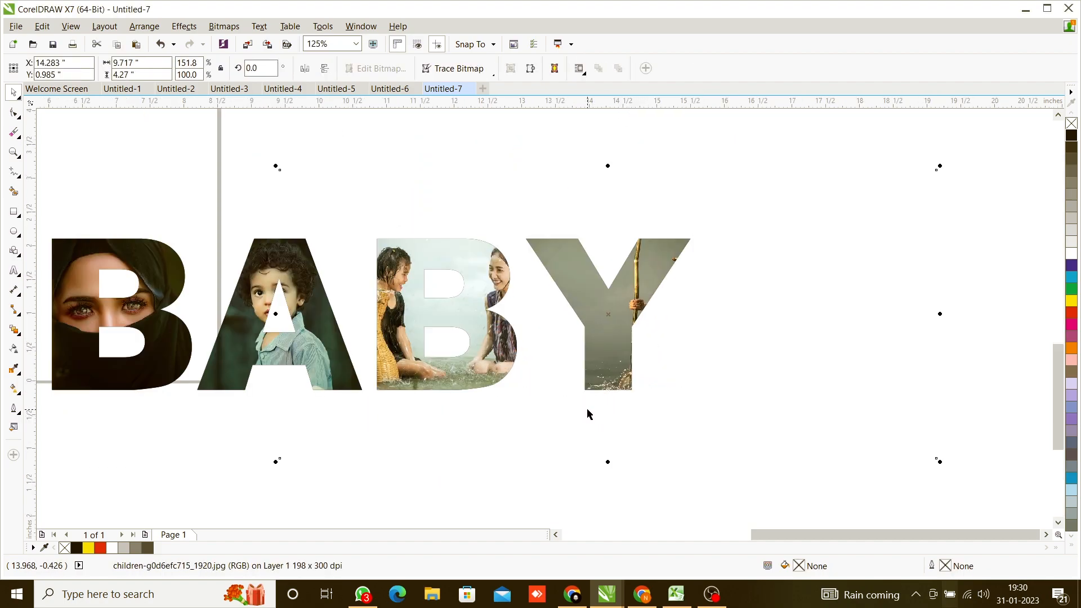
pyautogui.click(833, 369)
pyautogui.click(620, 347)
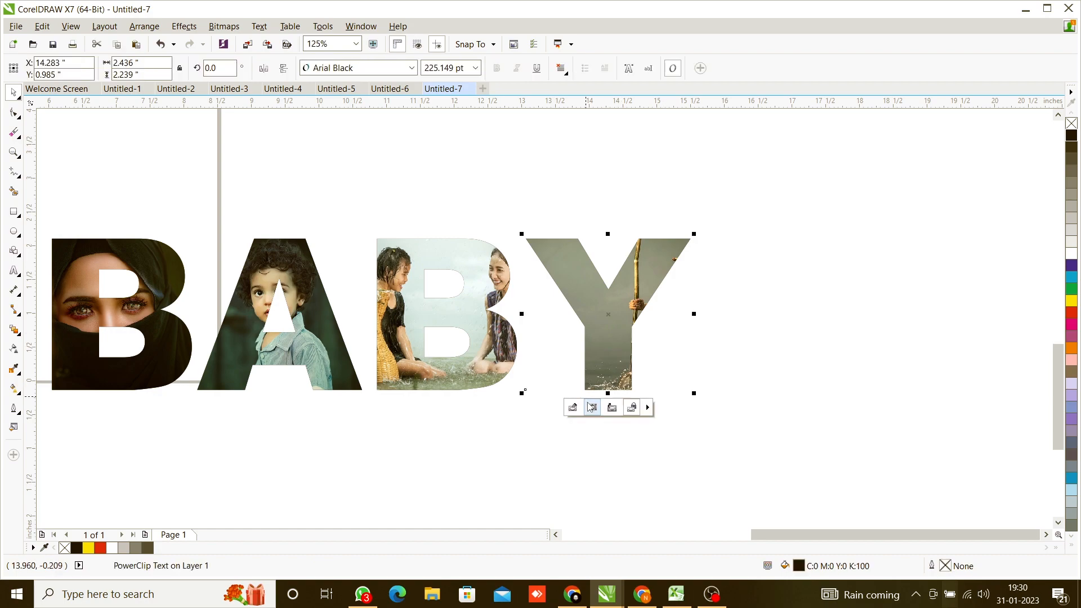
pyautogui.click(572, 408)
pyautogui.click(778, 399)
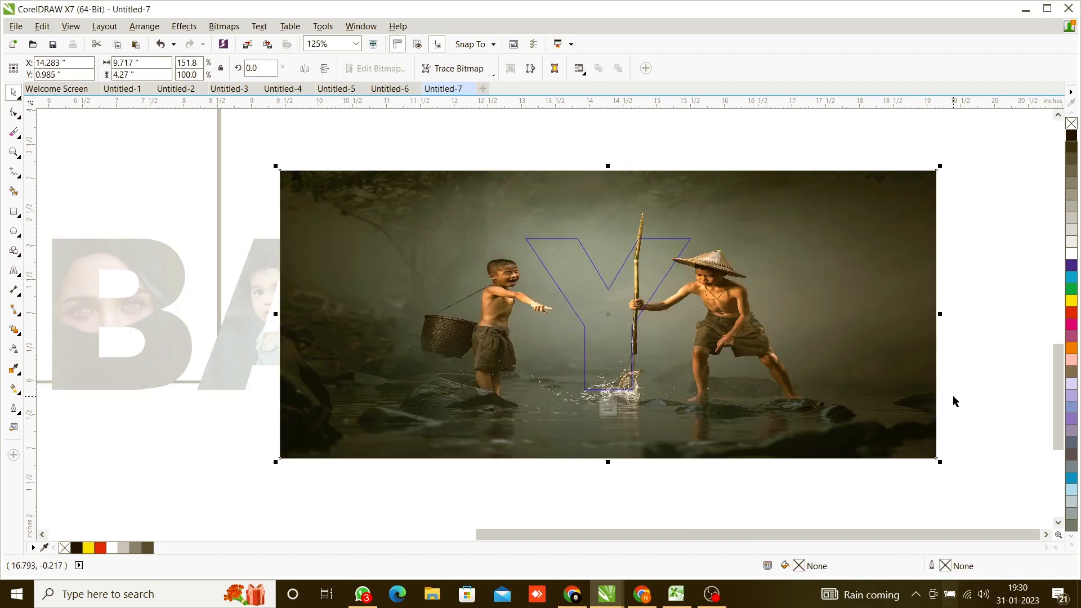
pyautogui.moveTo(938, 459); pyautogui.dragTo(688, 352)
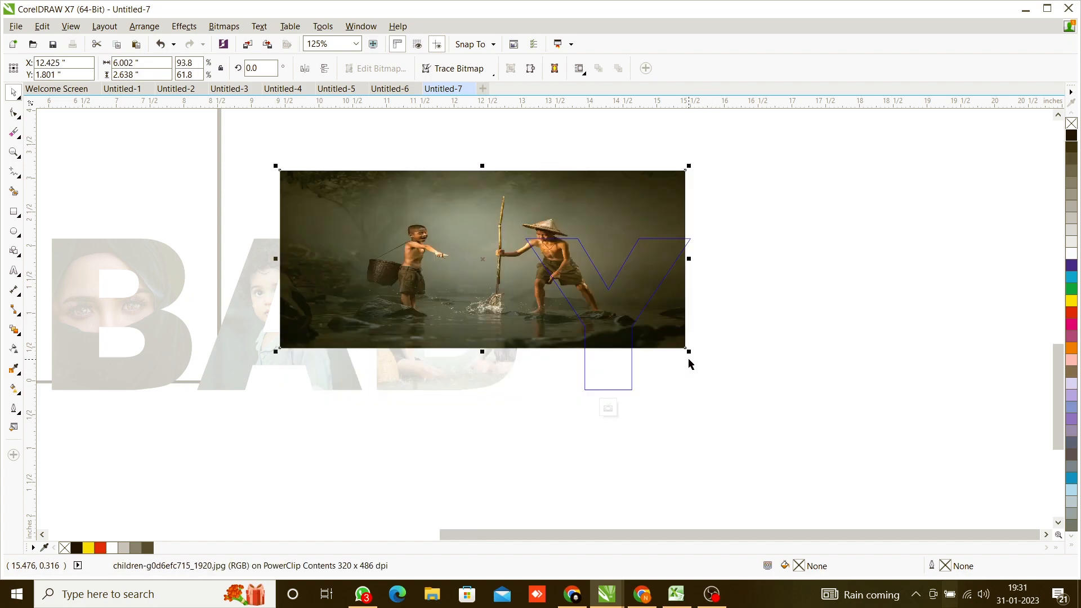
pyautogui.moveTo(519, 266); pyautogui.dragTo(656, 325)
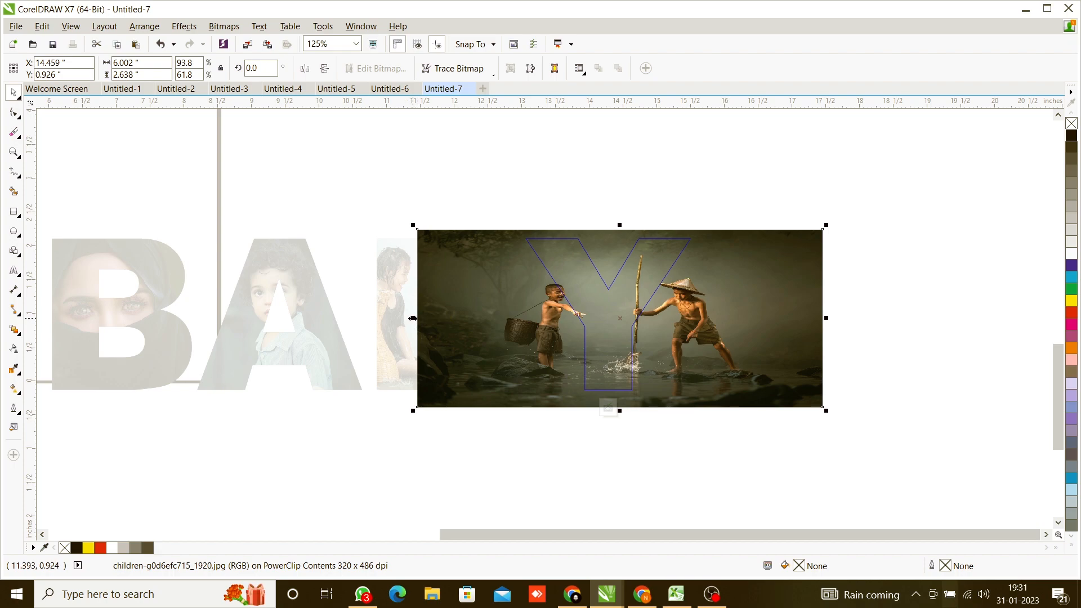
# Narrow the children's photo and reposition it so both children fit within the letter Y, and finish editing the PowerClip
pyautogui.moveTo(413, 318); pyautogui.dragTo(531, 319)
pyautogui.moveTo(738, 331); pyautogui.dragTo(706, 330)
pyautogui.moveTo(779, 316); pyautogui.dragTo(722, 316)
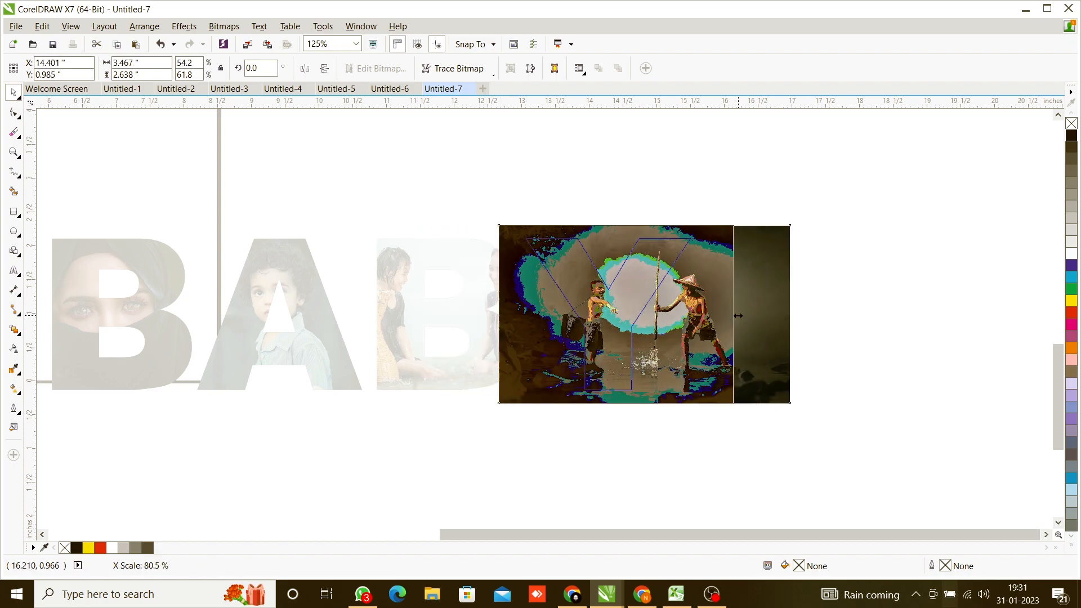
pyautogui.keyDown('ctrl'); pyautogui.click(633, 461); pyautogui.keyUp('ctrl')
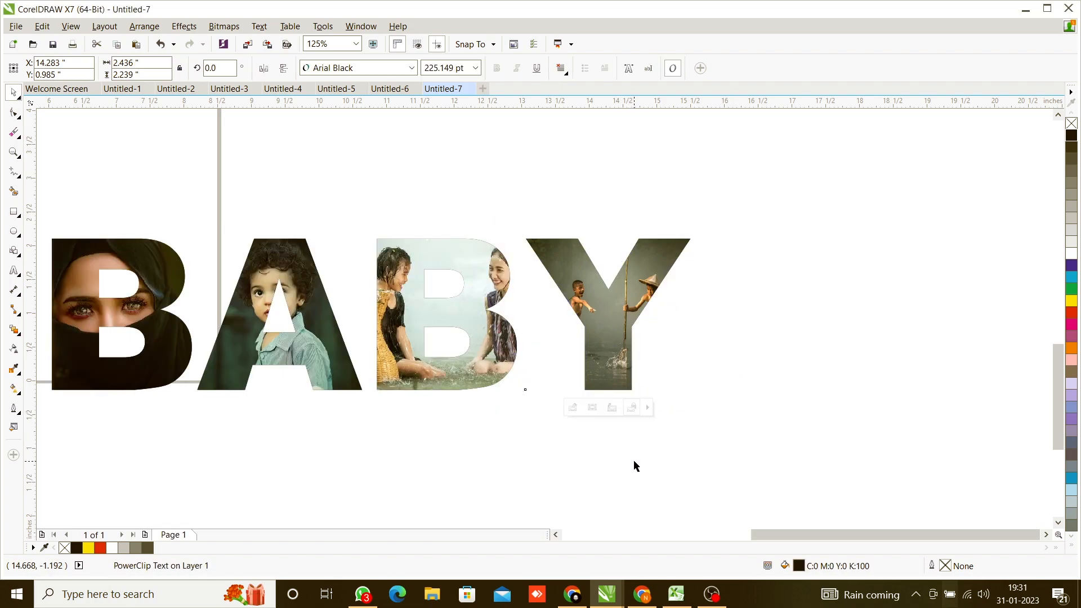
pyautogui.click(633, 460)
# Review the photo-filled BABY letters, the PowerClip examples in Untitled-6 and the BEST FRIENDS FOREVER photo frame in Untitled-5
pyautogui.scroll(-2, 663, 346)
pyautogui.scroll(1, 529, 329)
pyautogui.scroll(2, 530, 328)
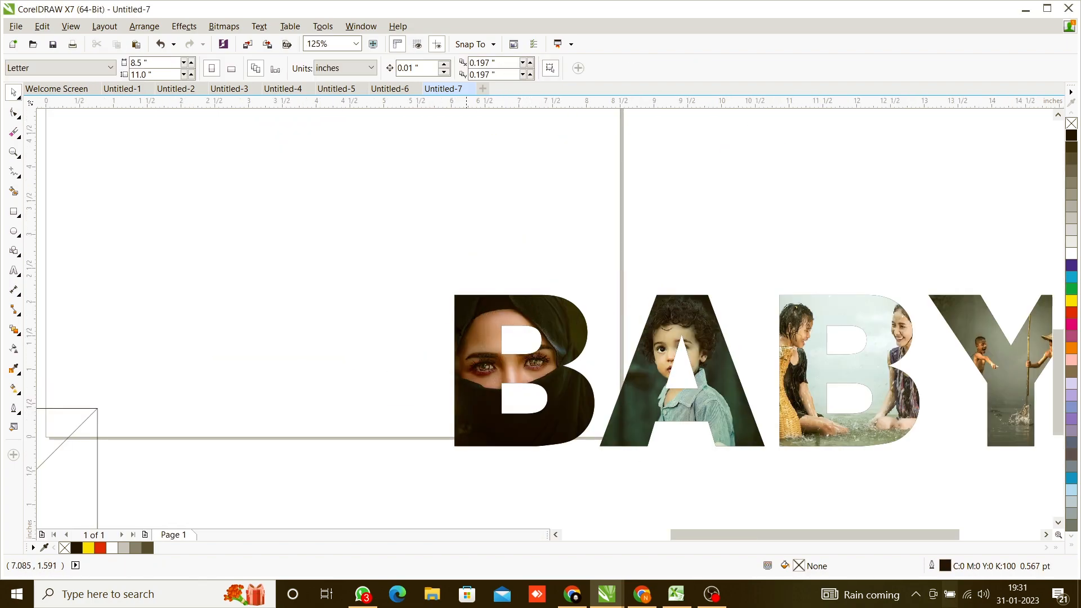
pyautogui.scroll(-1, 447, 330)
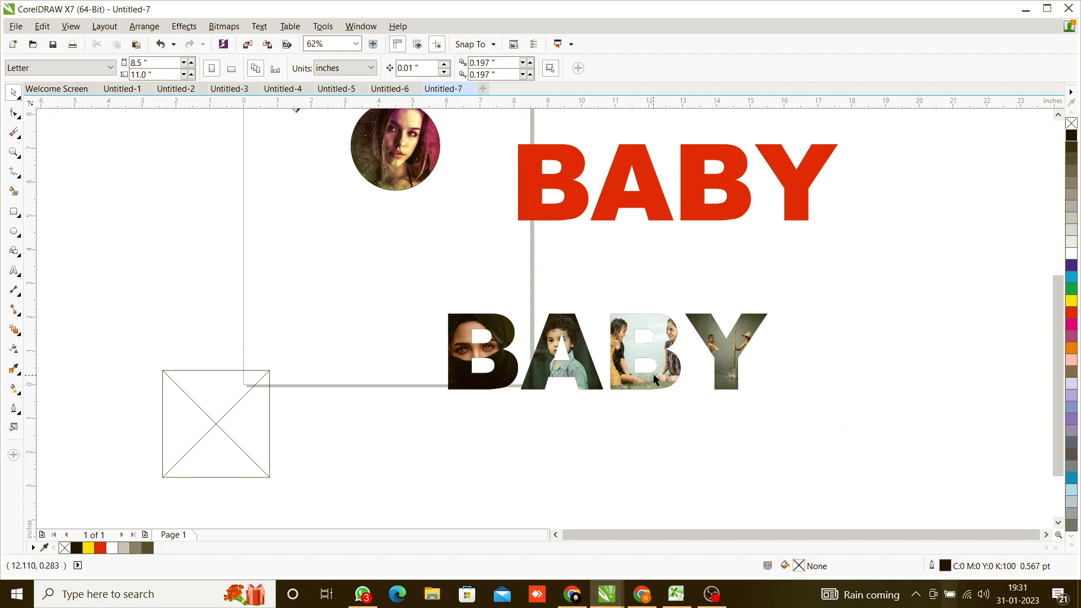
pyautogui.scroll(1, 655, 380)
pyautogui.scroll(-2, 615, 430)
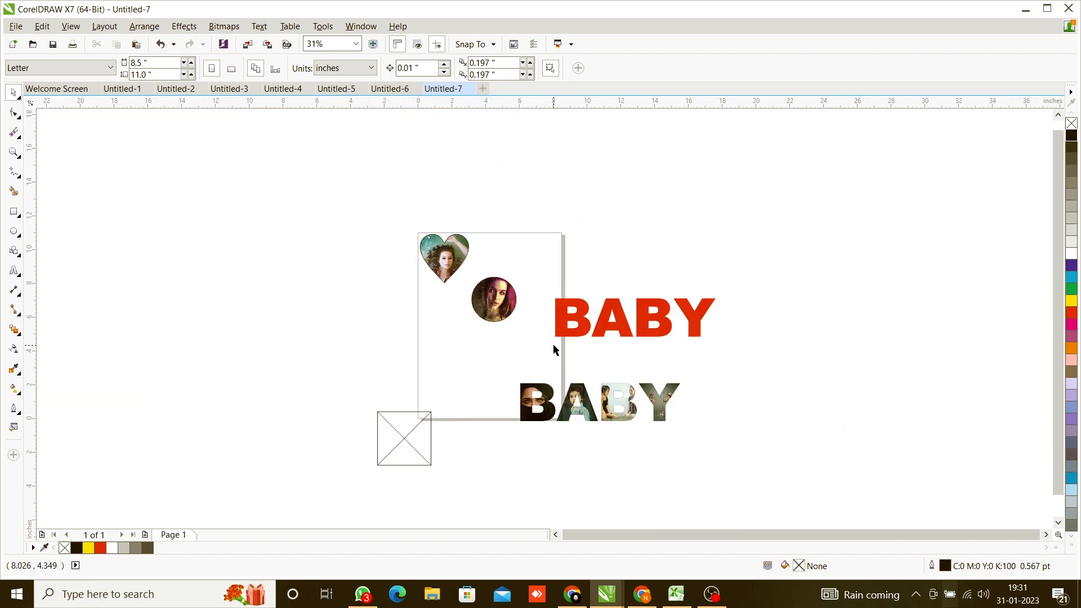
pyautogui.click(390, 88)
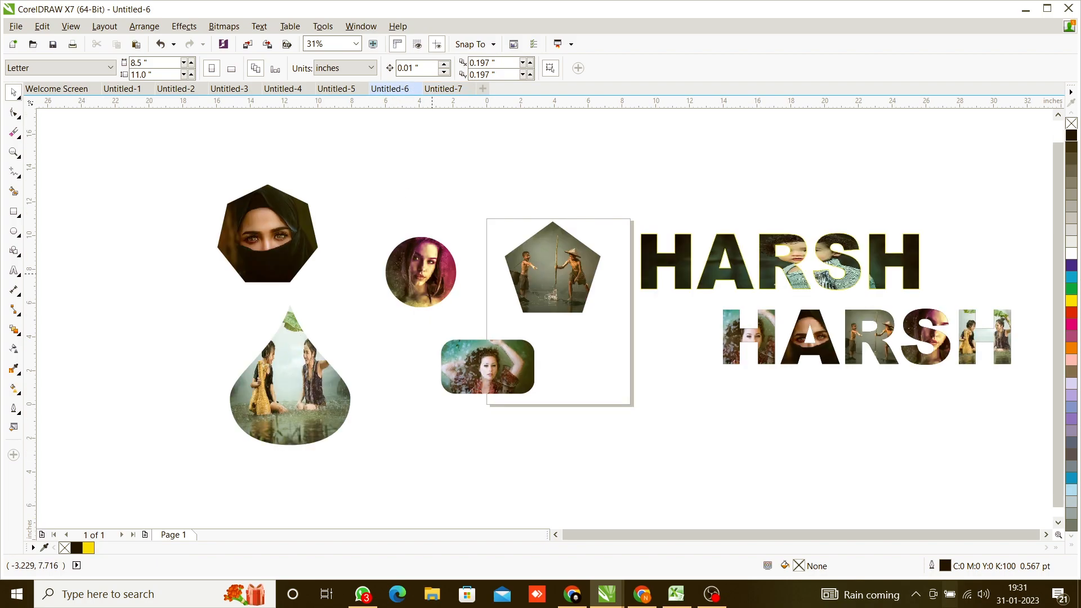
pyautogui.scroll(-1, 523, 329)
pyautogui.click(336, 89)
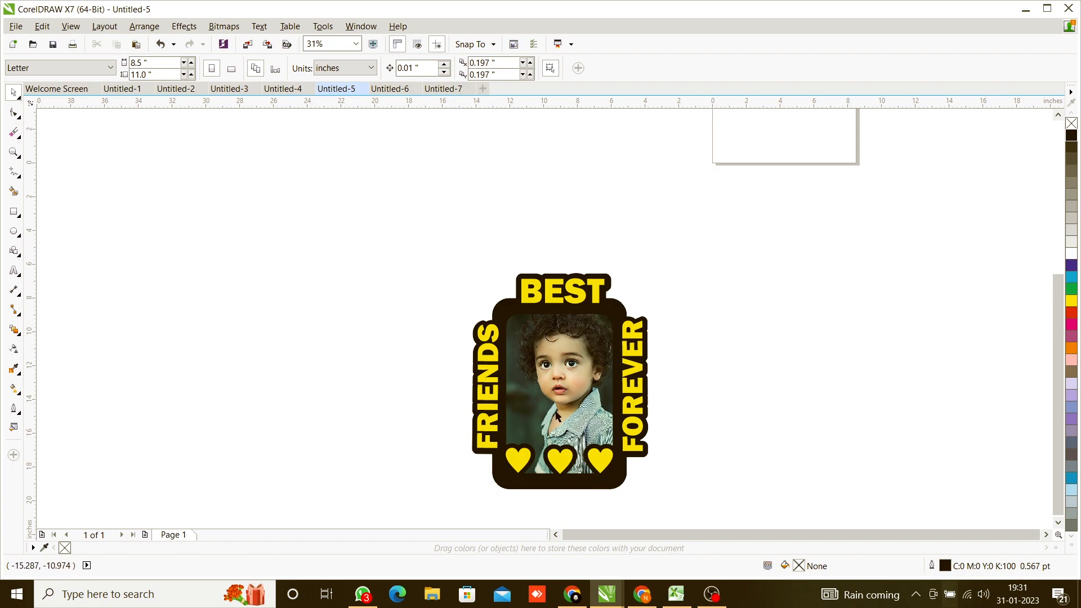
pyautogui.click(396, 91)
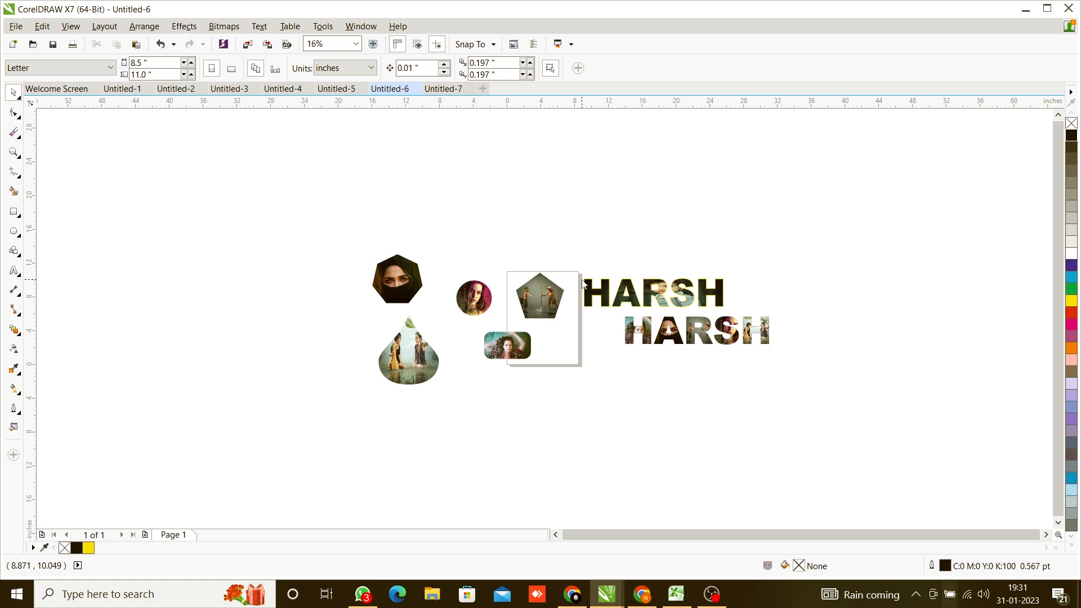
pyautogui.click(712, 594)
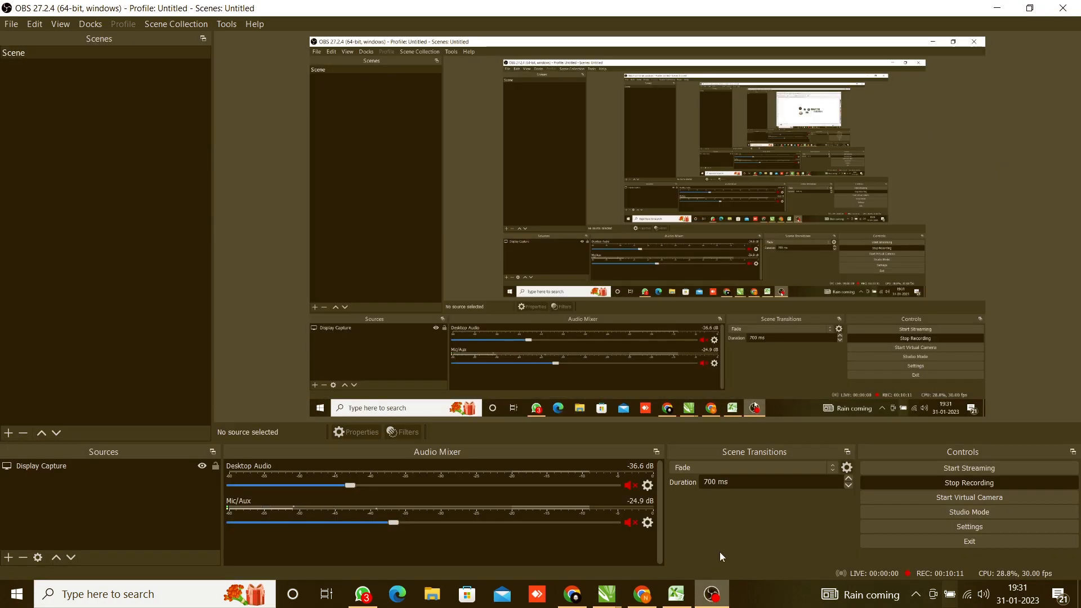